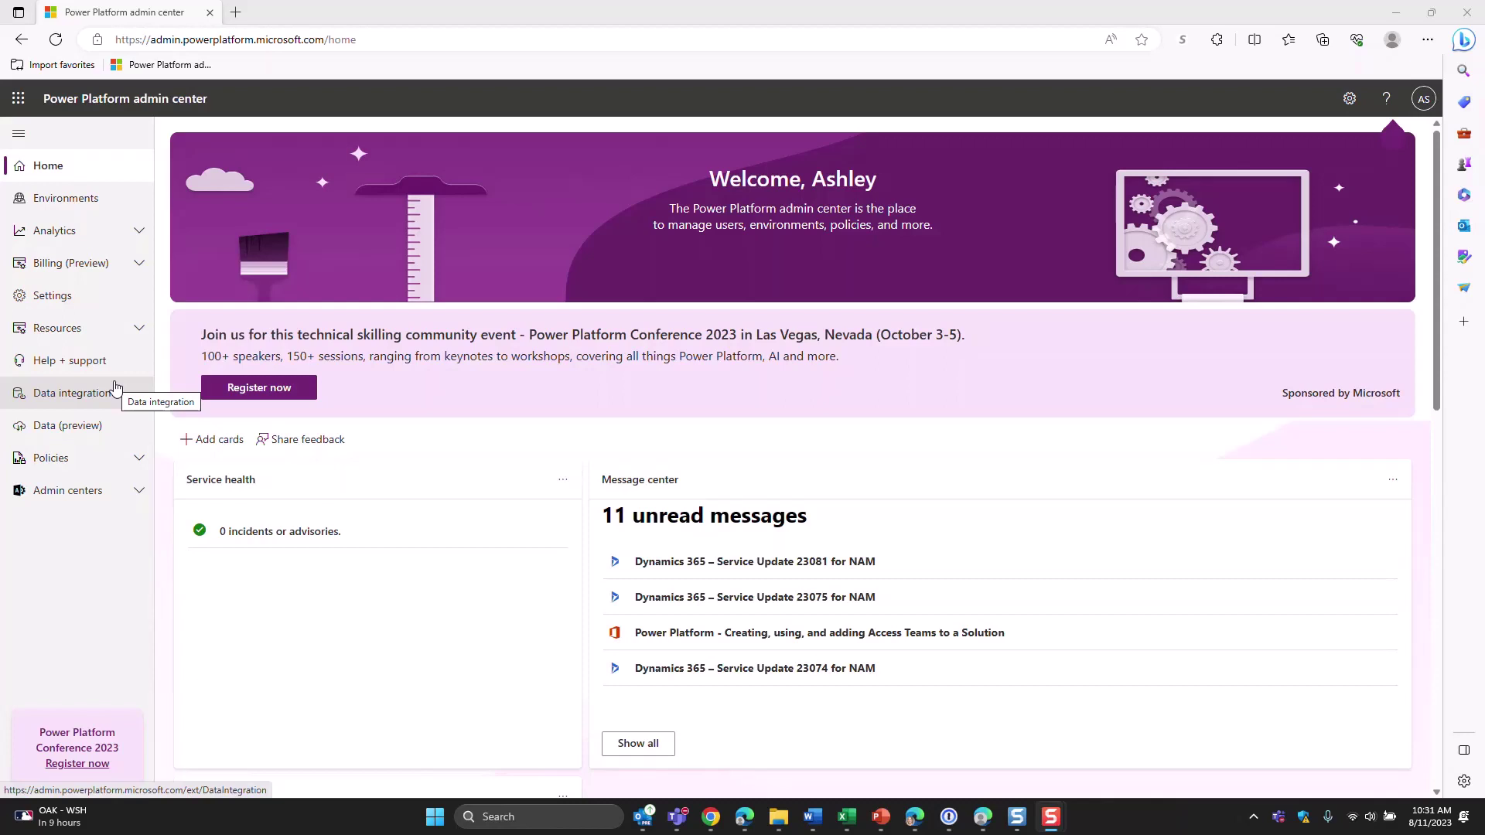
# Open the Production environment from the environments list and go to its Dynamics 365 apps.
pyautogui.click(82, 207)
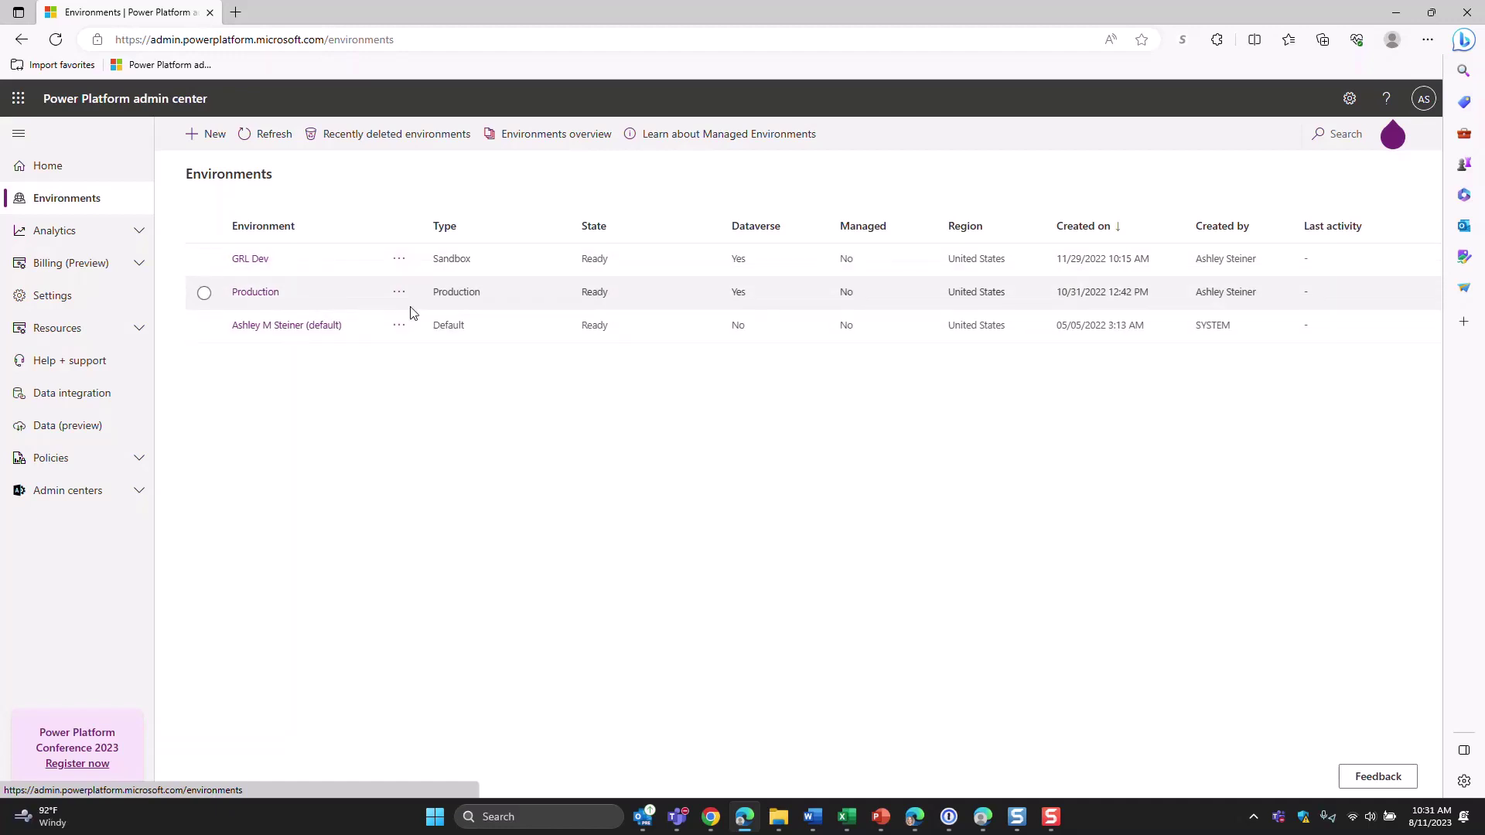
pyautogui.click(265, 293)
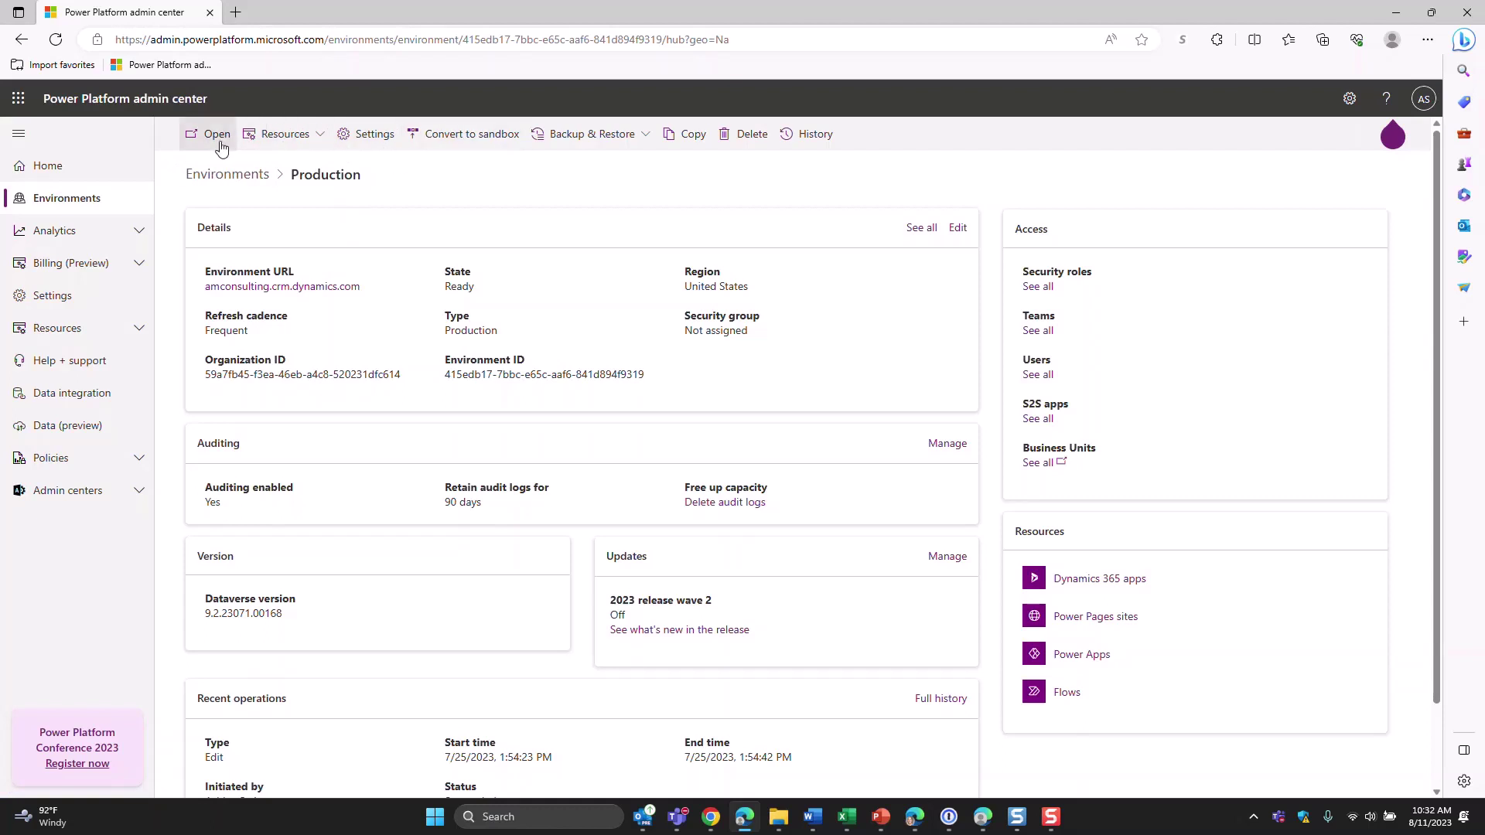
pyautogui.click(321, 147)
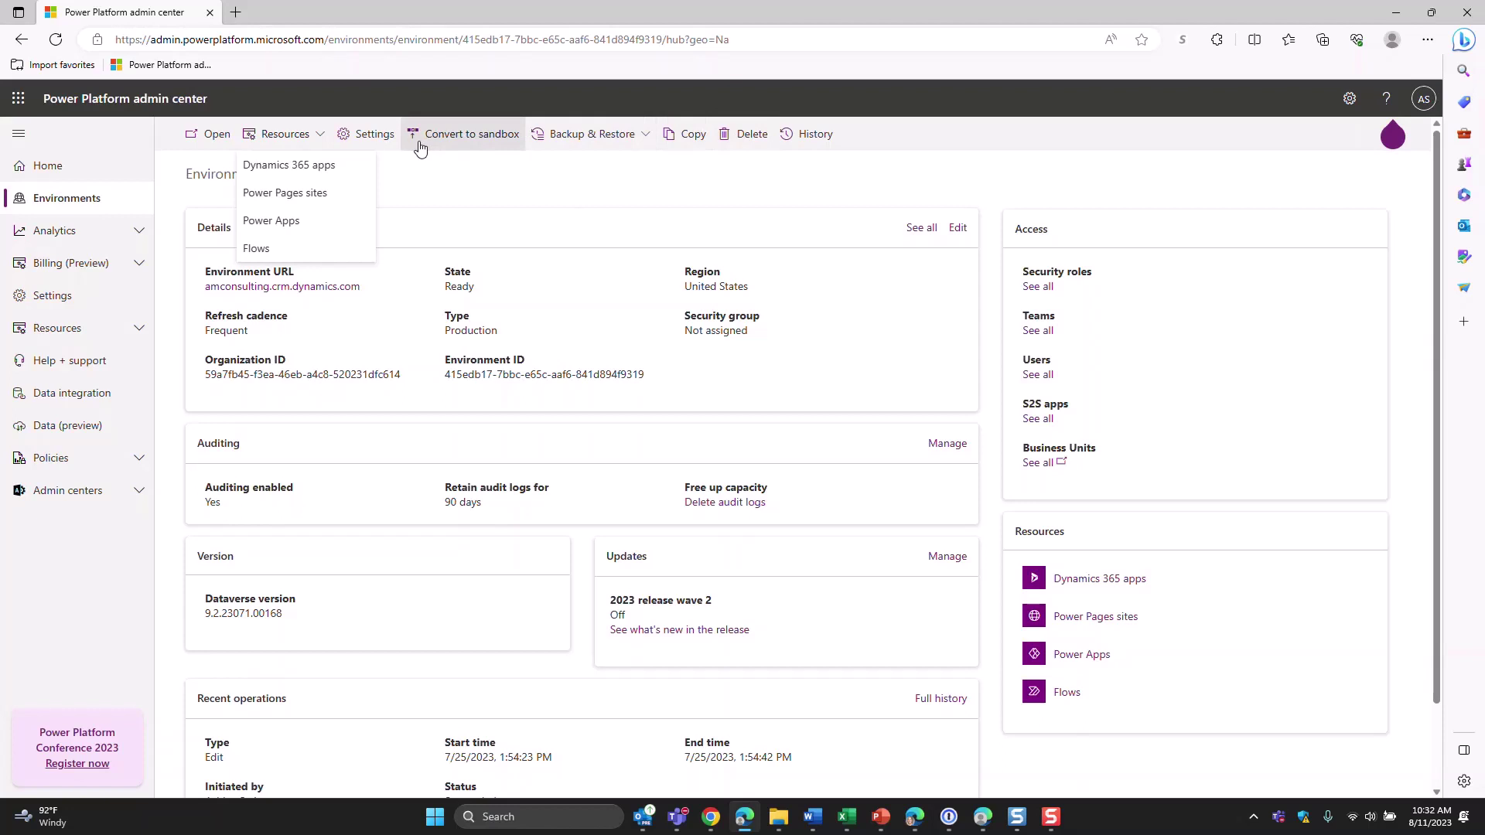
pyautogui.click(562, 146)
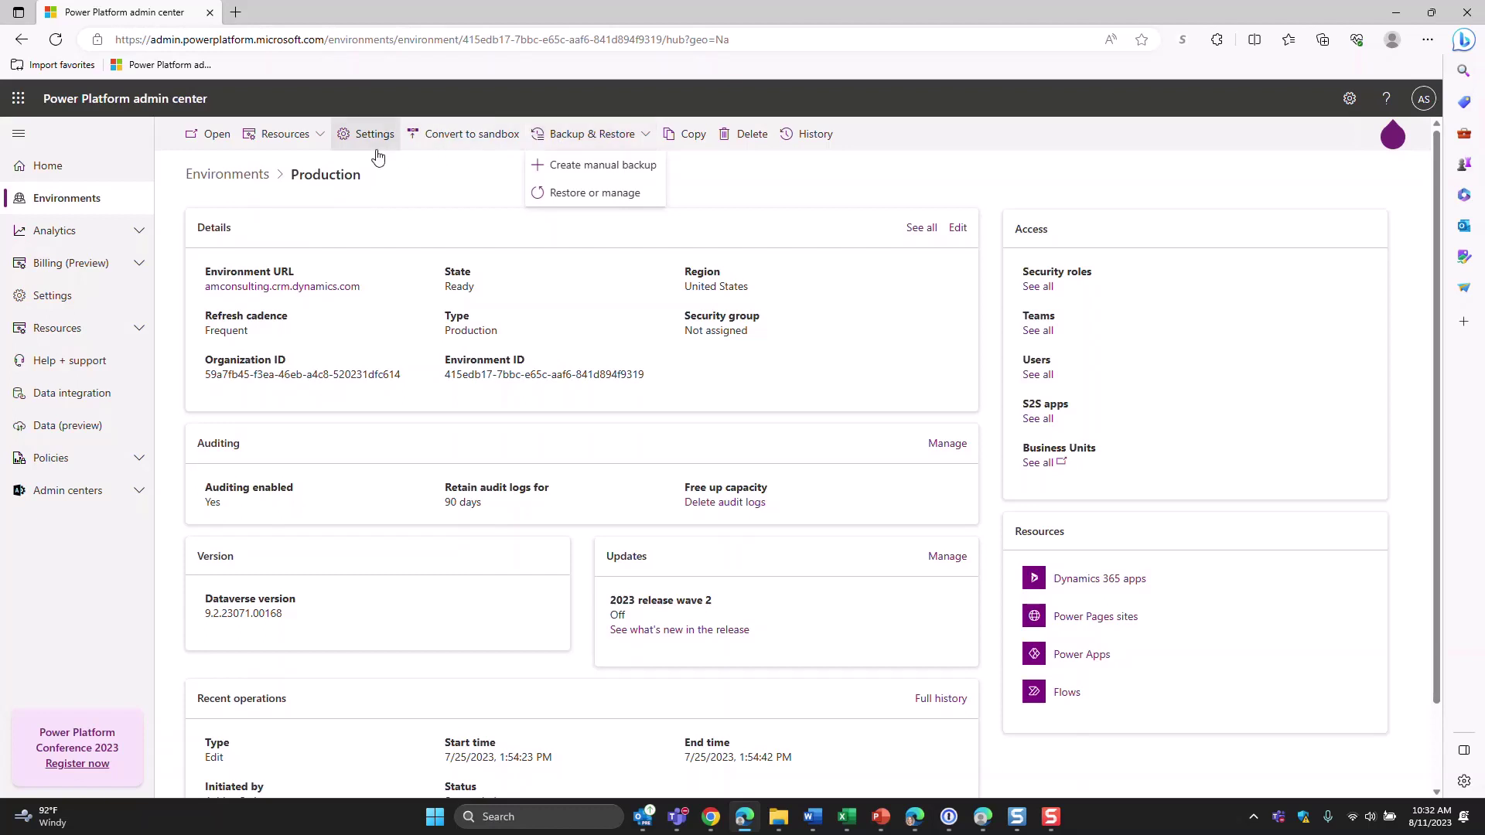
pyautogui.click(290, 140)
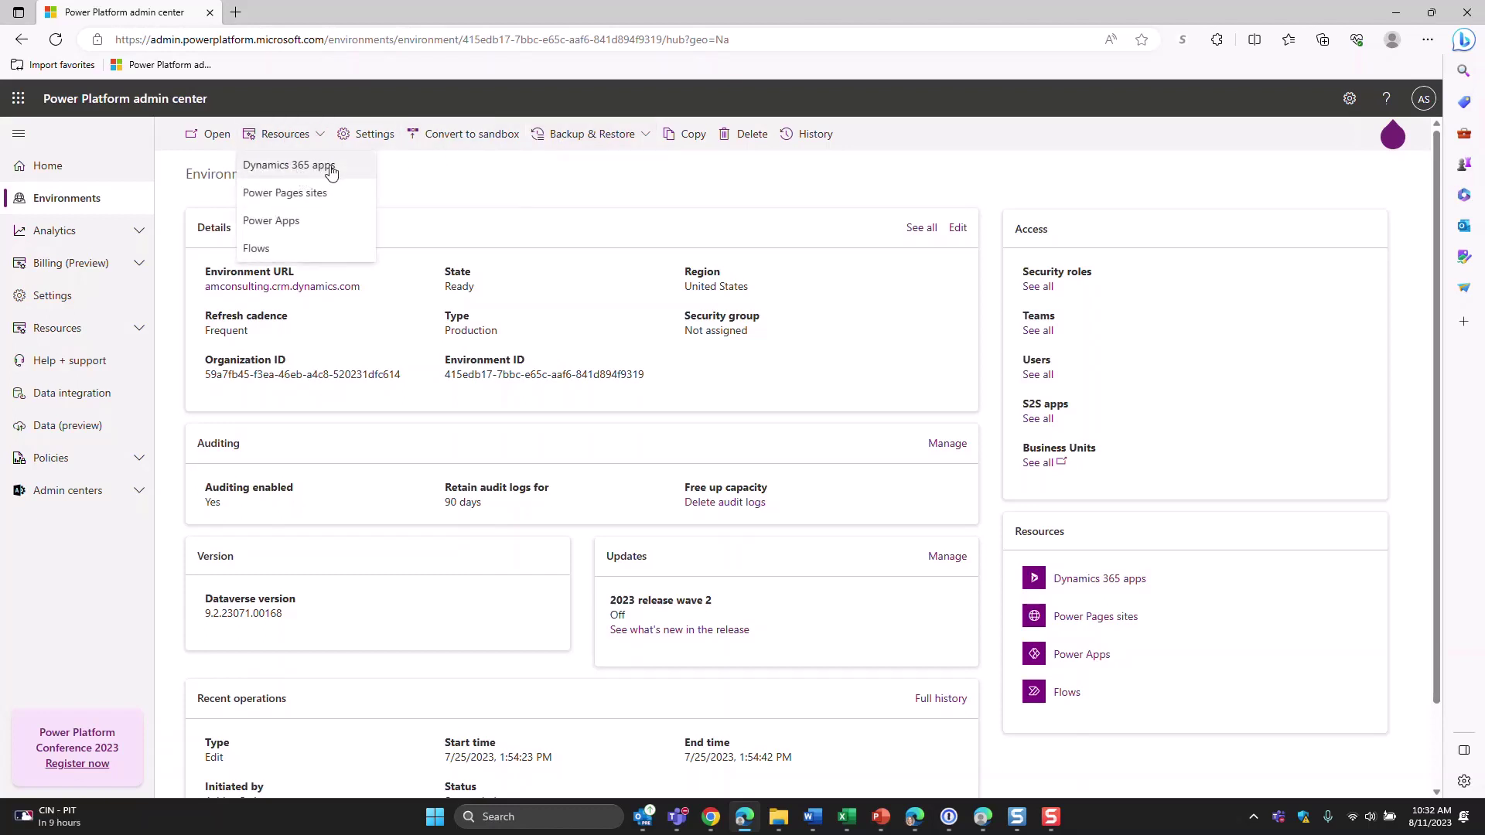
pyautogui.click(331, 171)
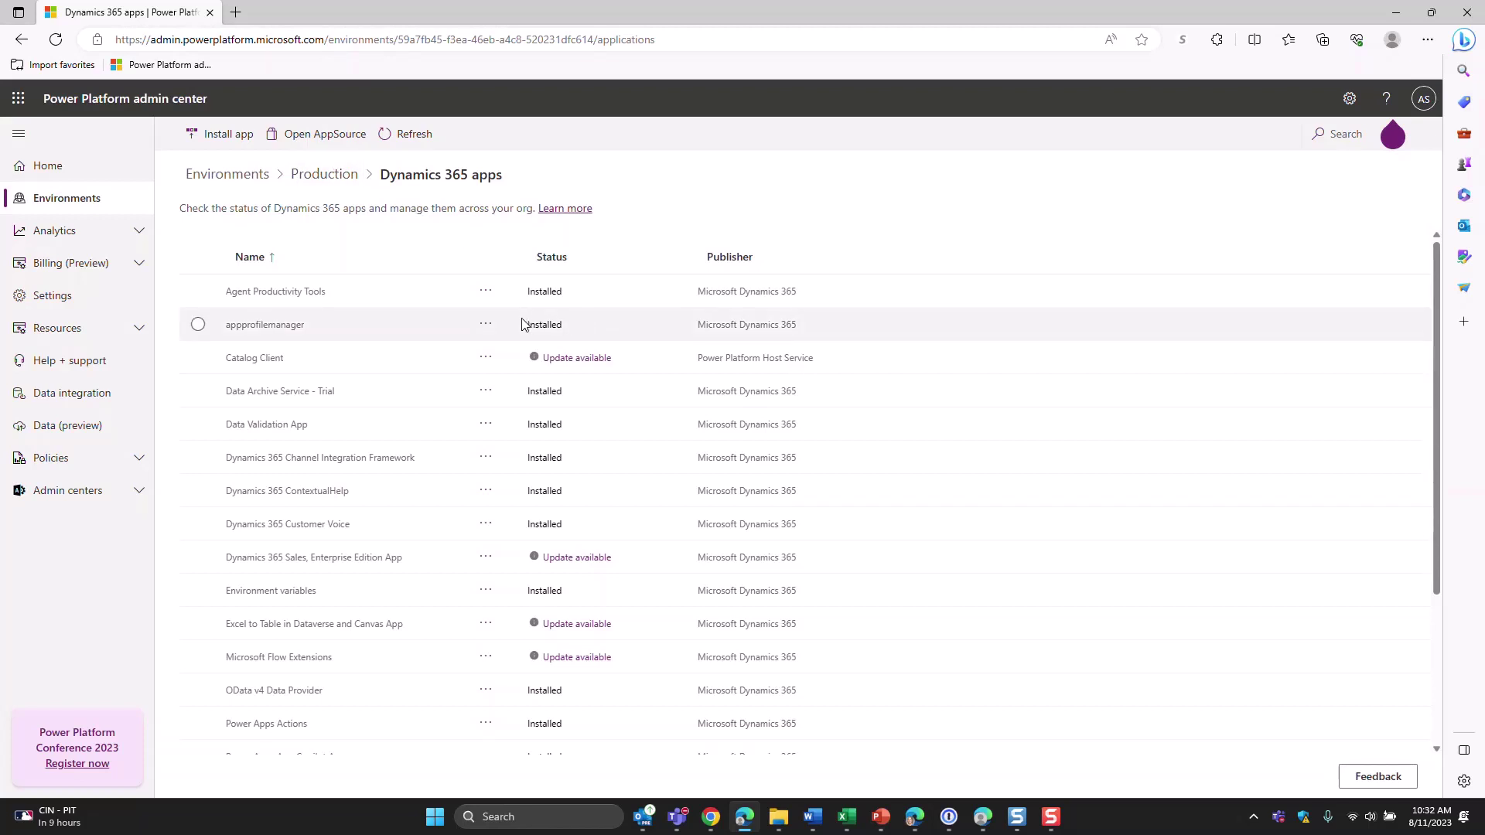
# Check the available actions for the Catalog Client app, then clear its selection.
pyautogui.click(486, 358)
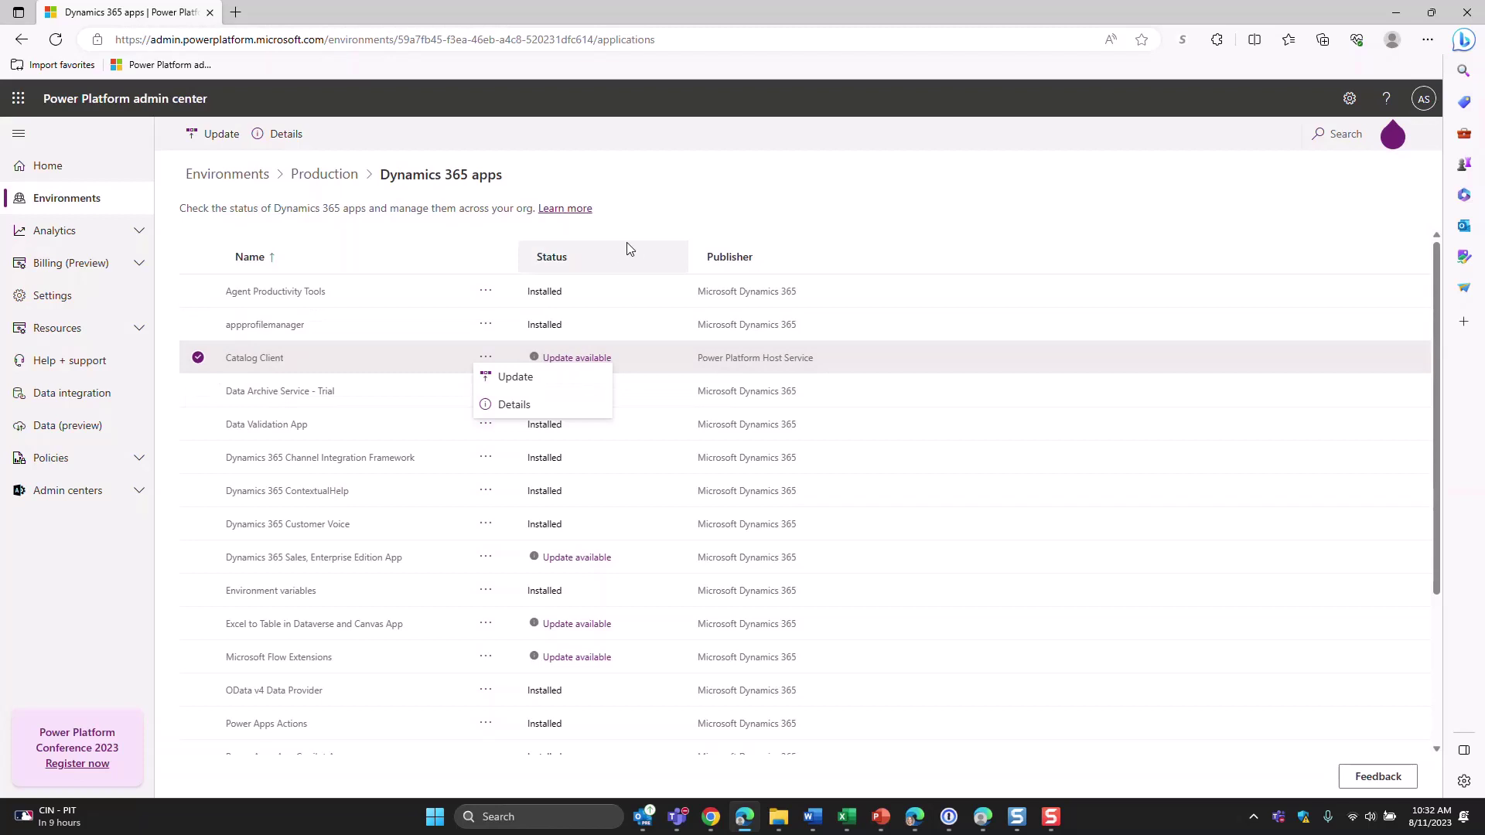
pyautogui.click(451, 242)
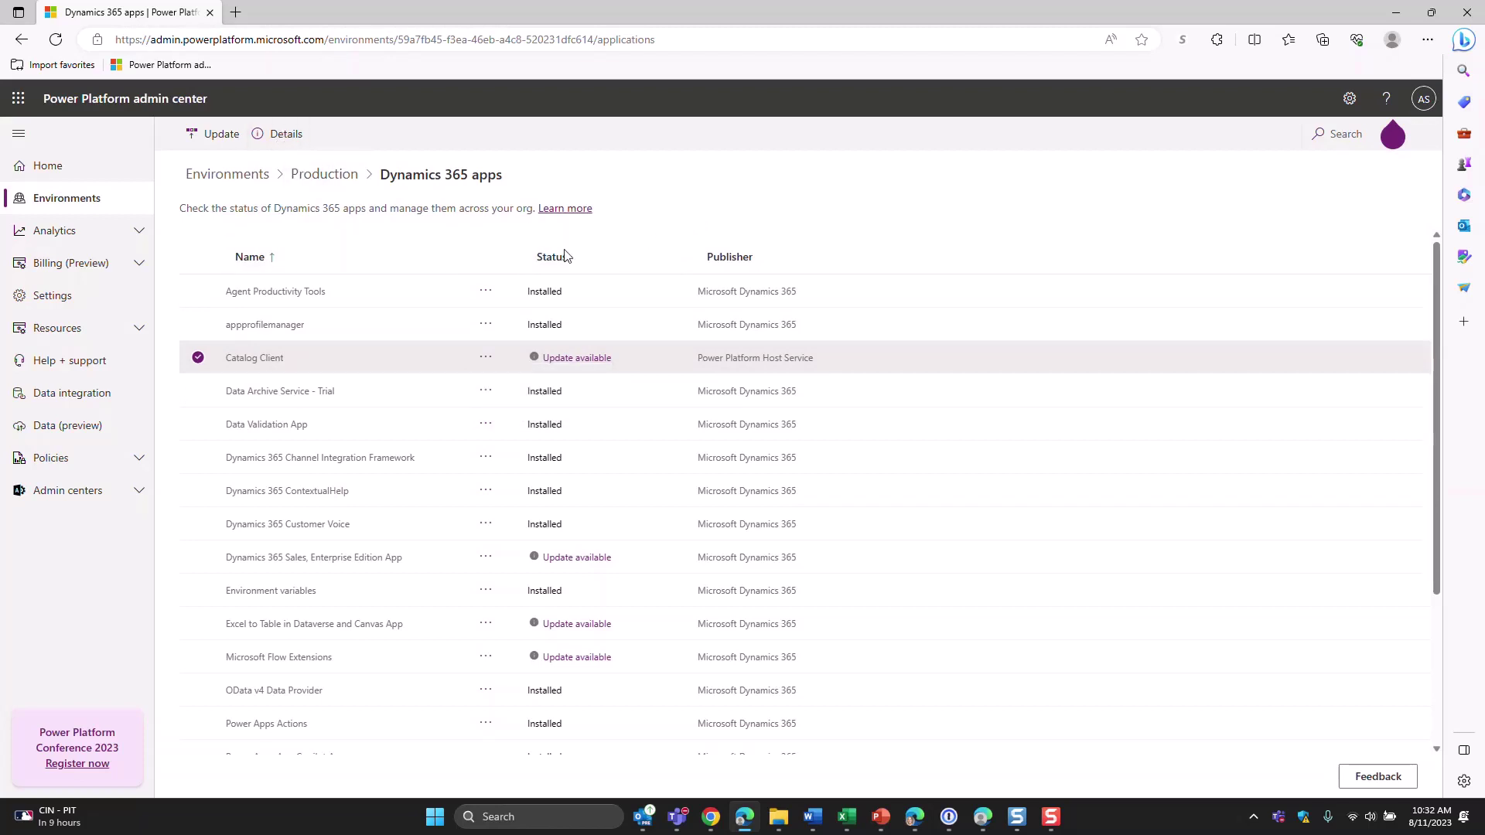
pyautogui.click(198, 357)
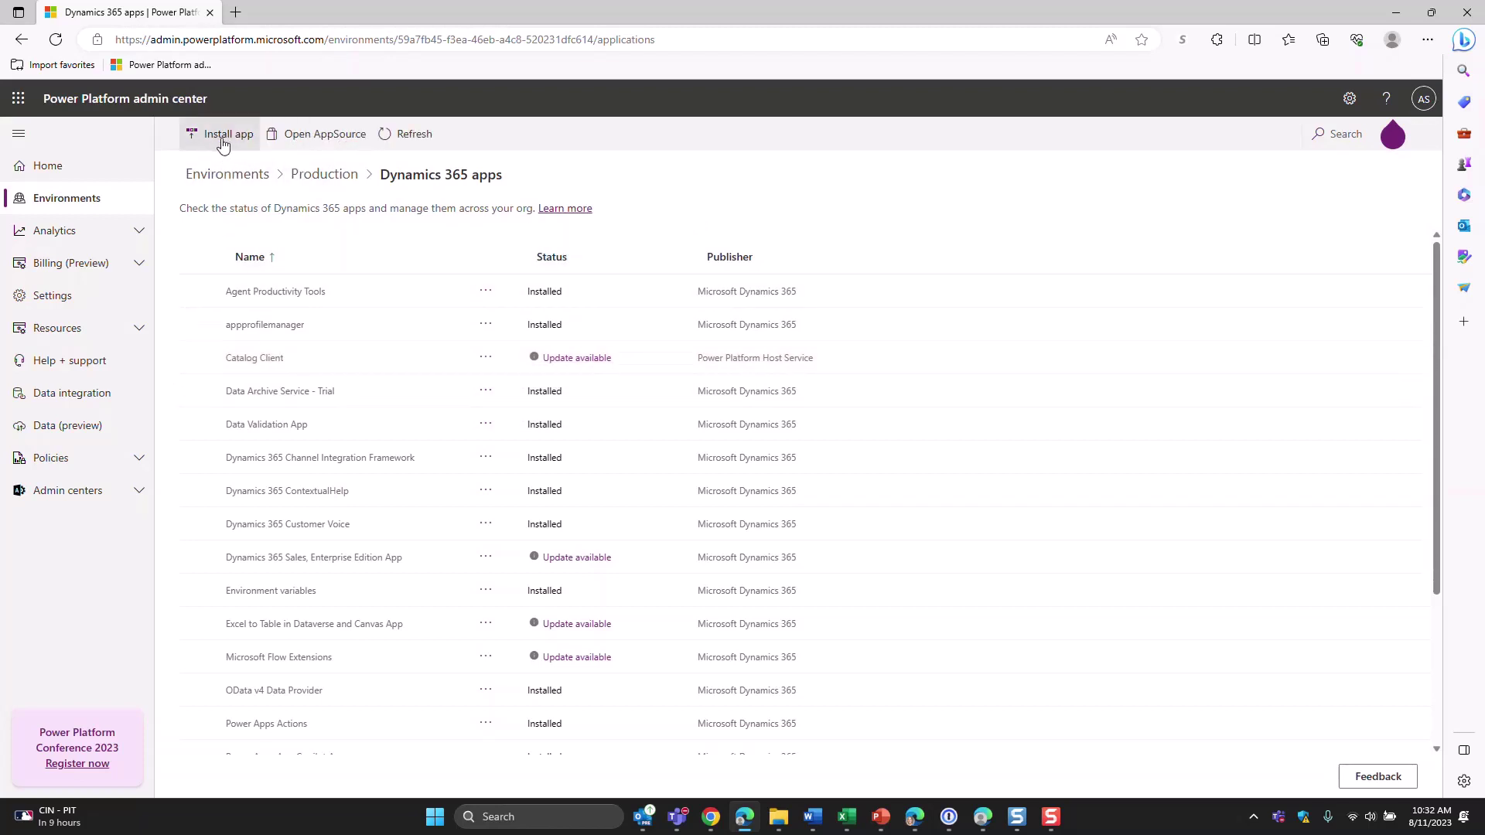
# Browse the Dynamics 365 apps available to install in Production, then cancel the installation.
pyautogui.click(224, 143)
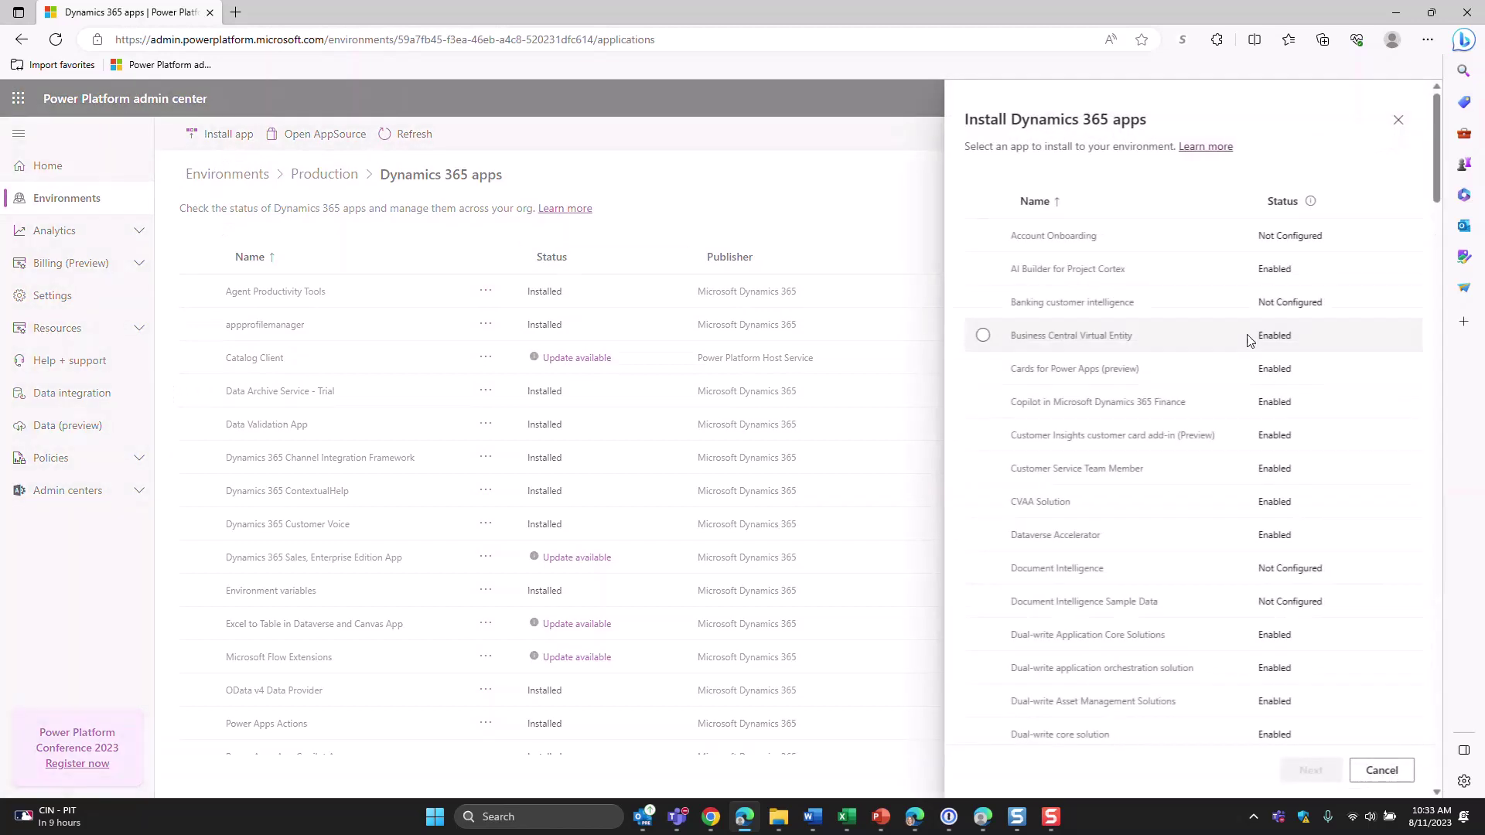
pyautogui.scroll(-4, 1168, 371)
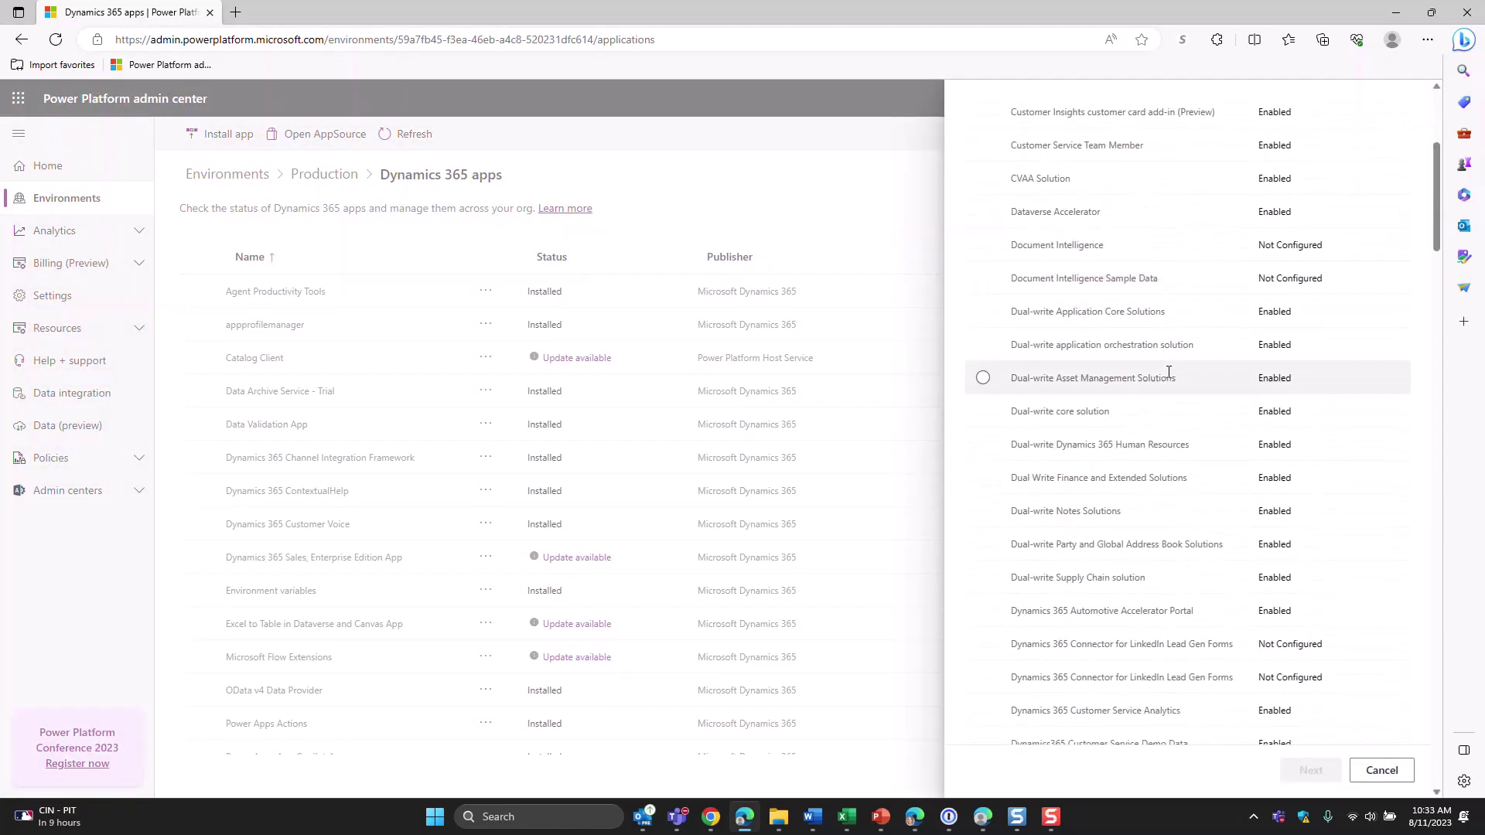
pyautogui.click(1381, 771)
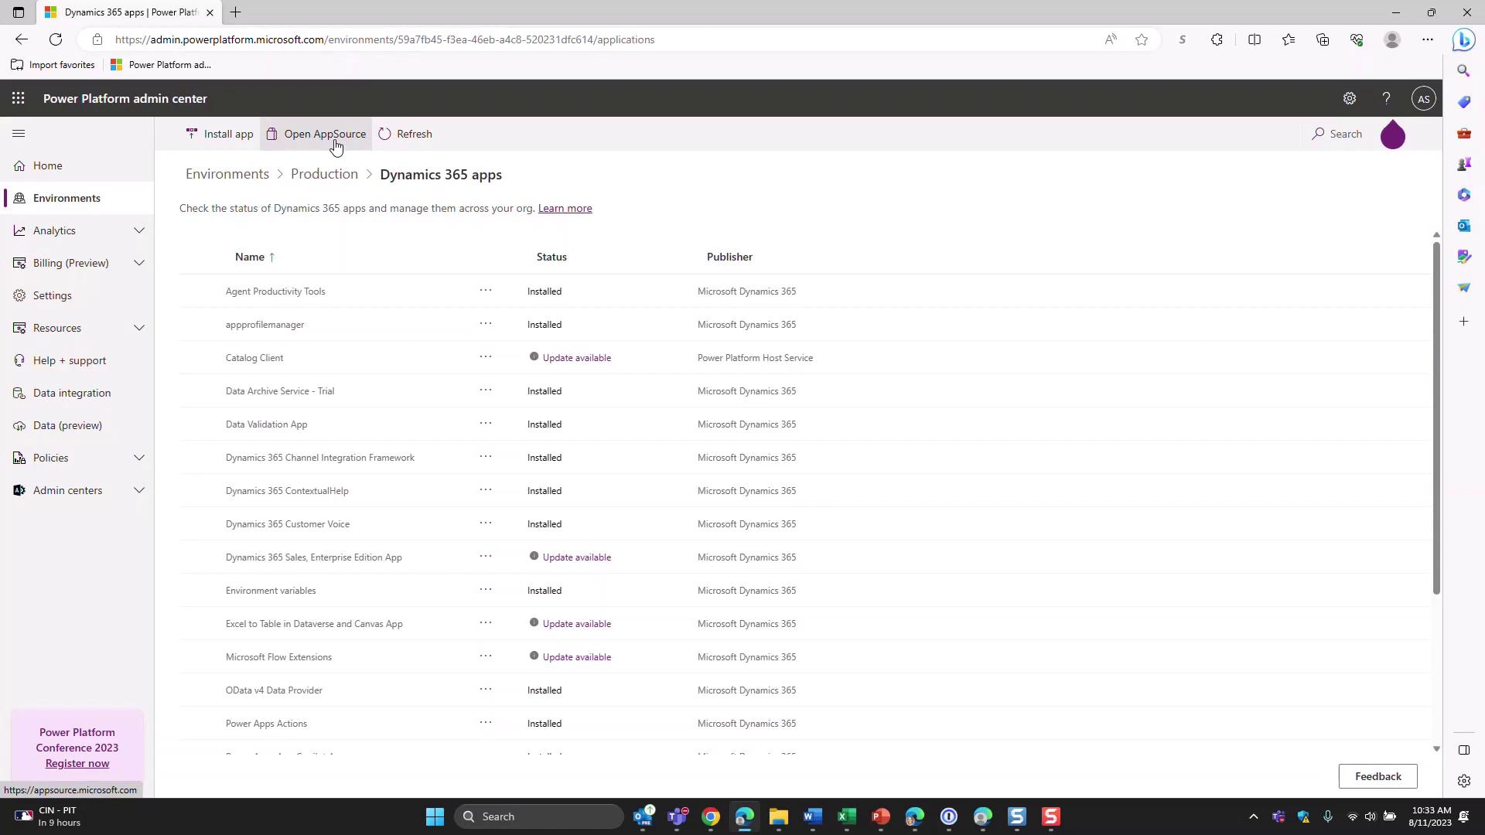
# Search the Production environment's settings for "user" and open the Users page.
pyautogui.click(326, 176)
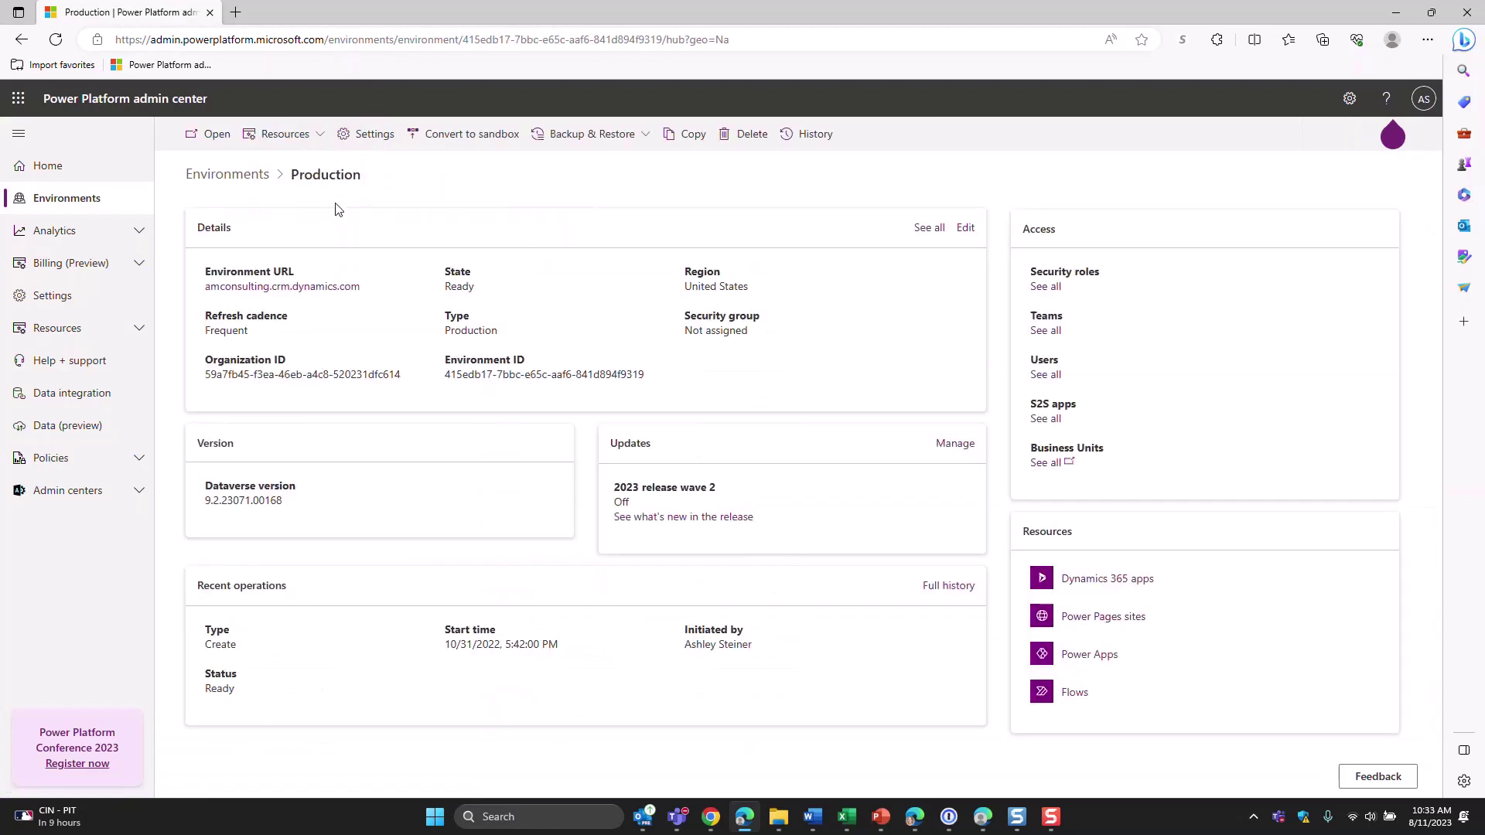
pyautogui.click(369, 134)
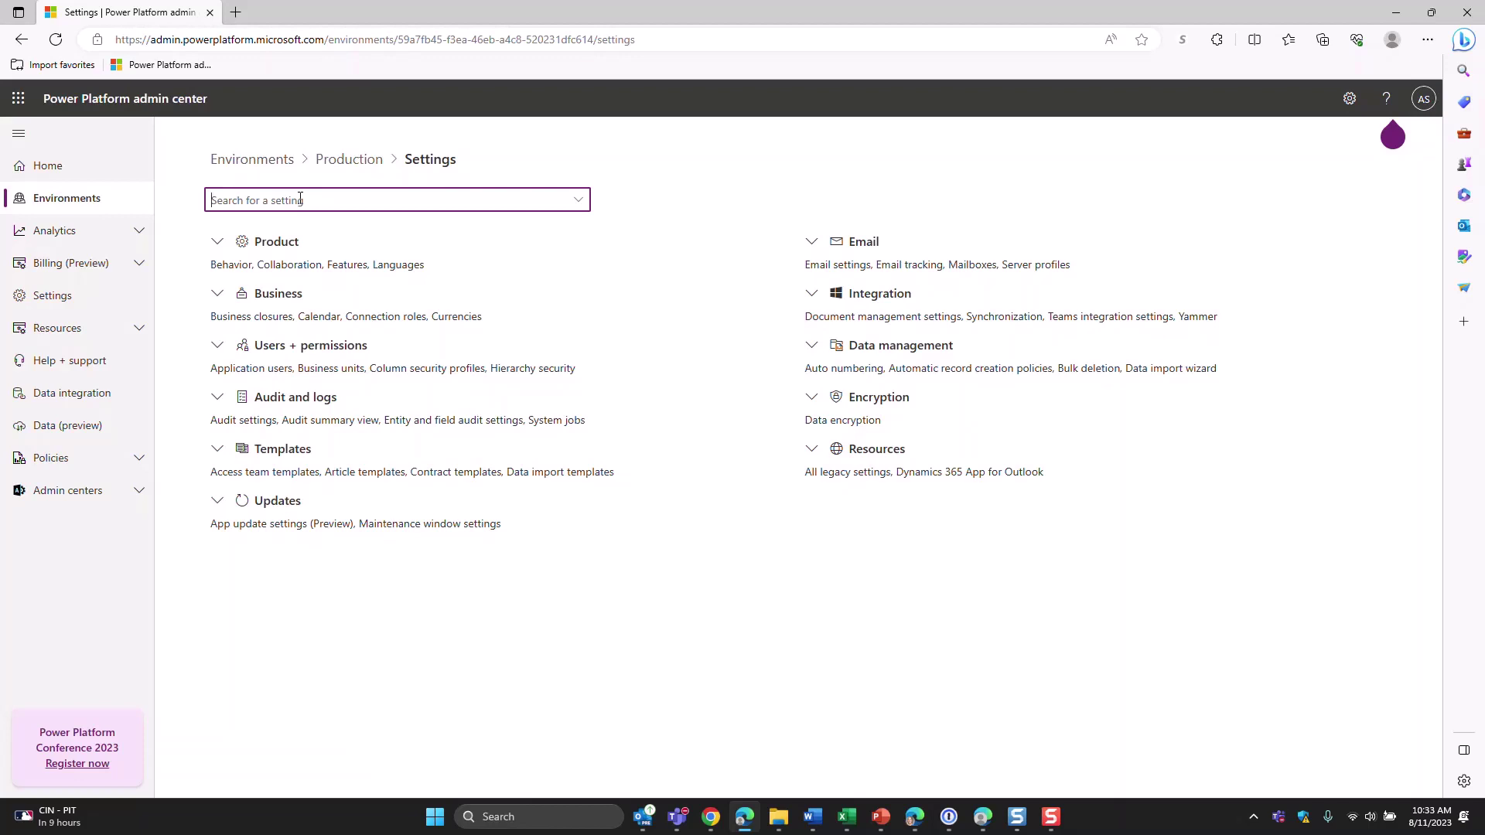
pyautogui.write('user')
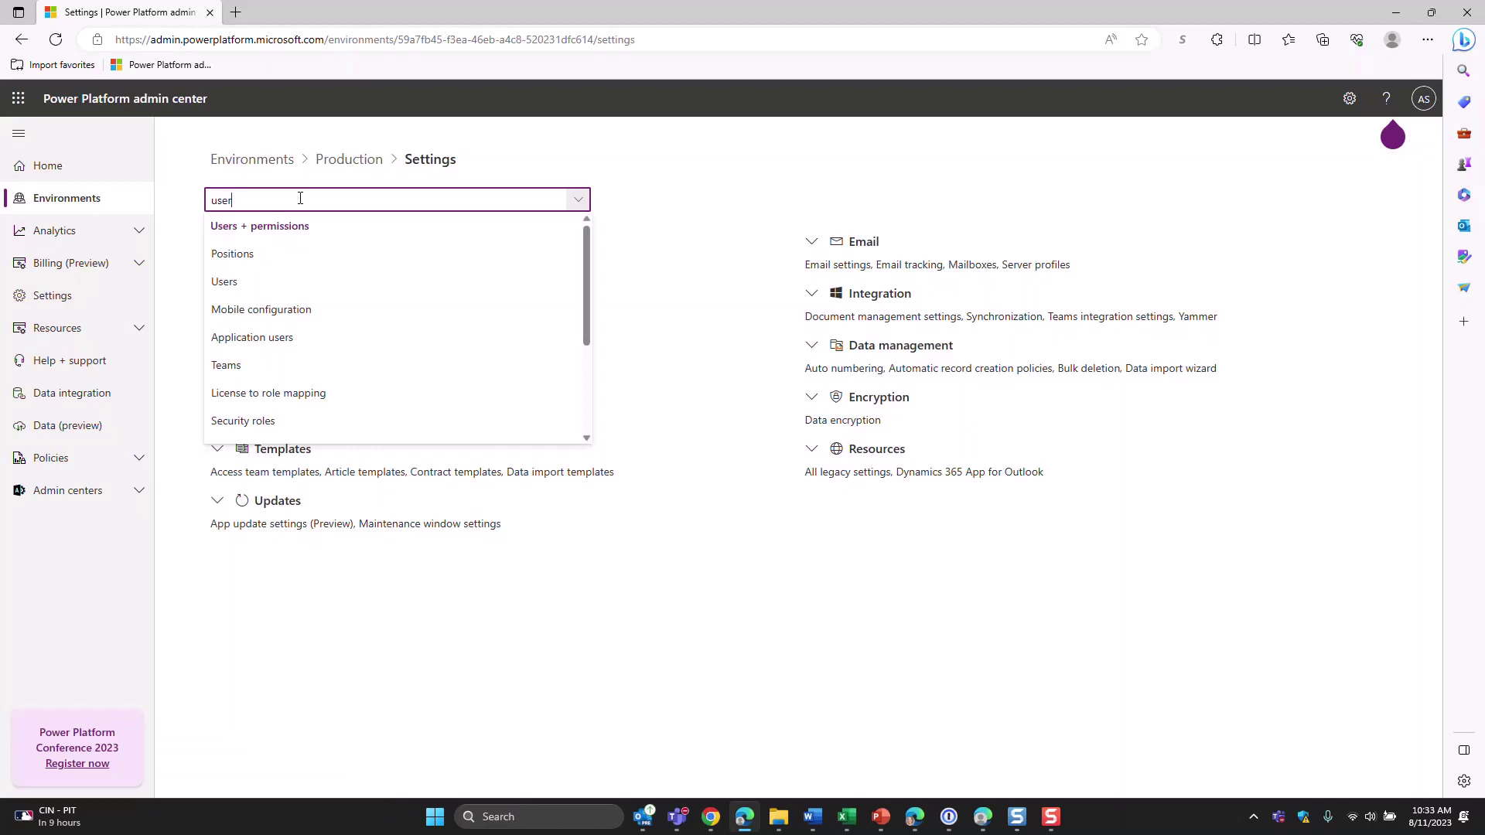
pyautogui.scroll(-3, 321, 307)
pyautogui.scroll(-1, 321, 308)
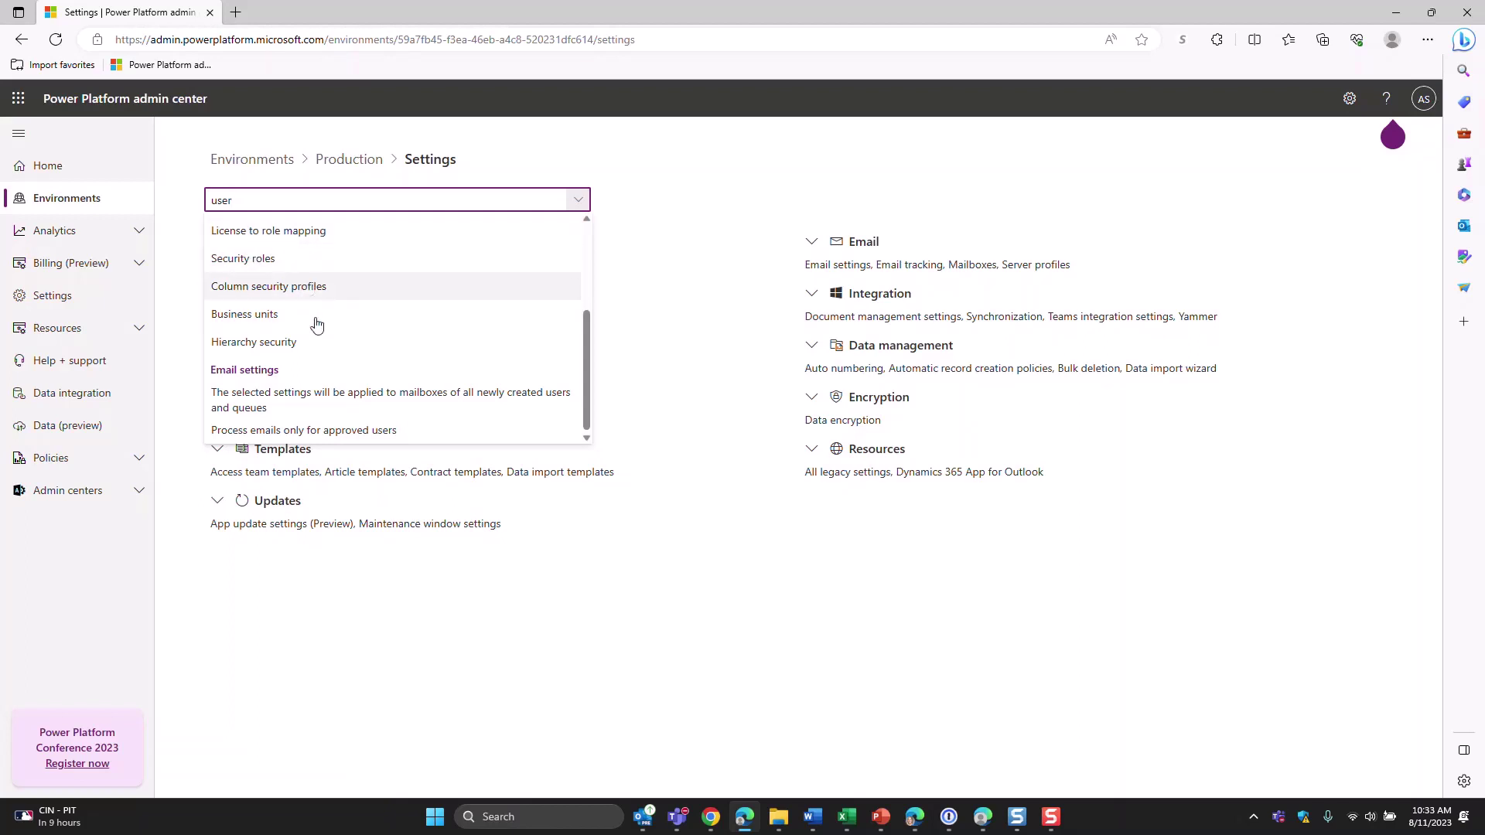
pyautogui.scroll(3, 325, 331)
pyautogui.scroll(2, 325, 331)
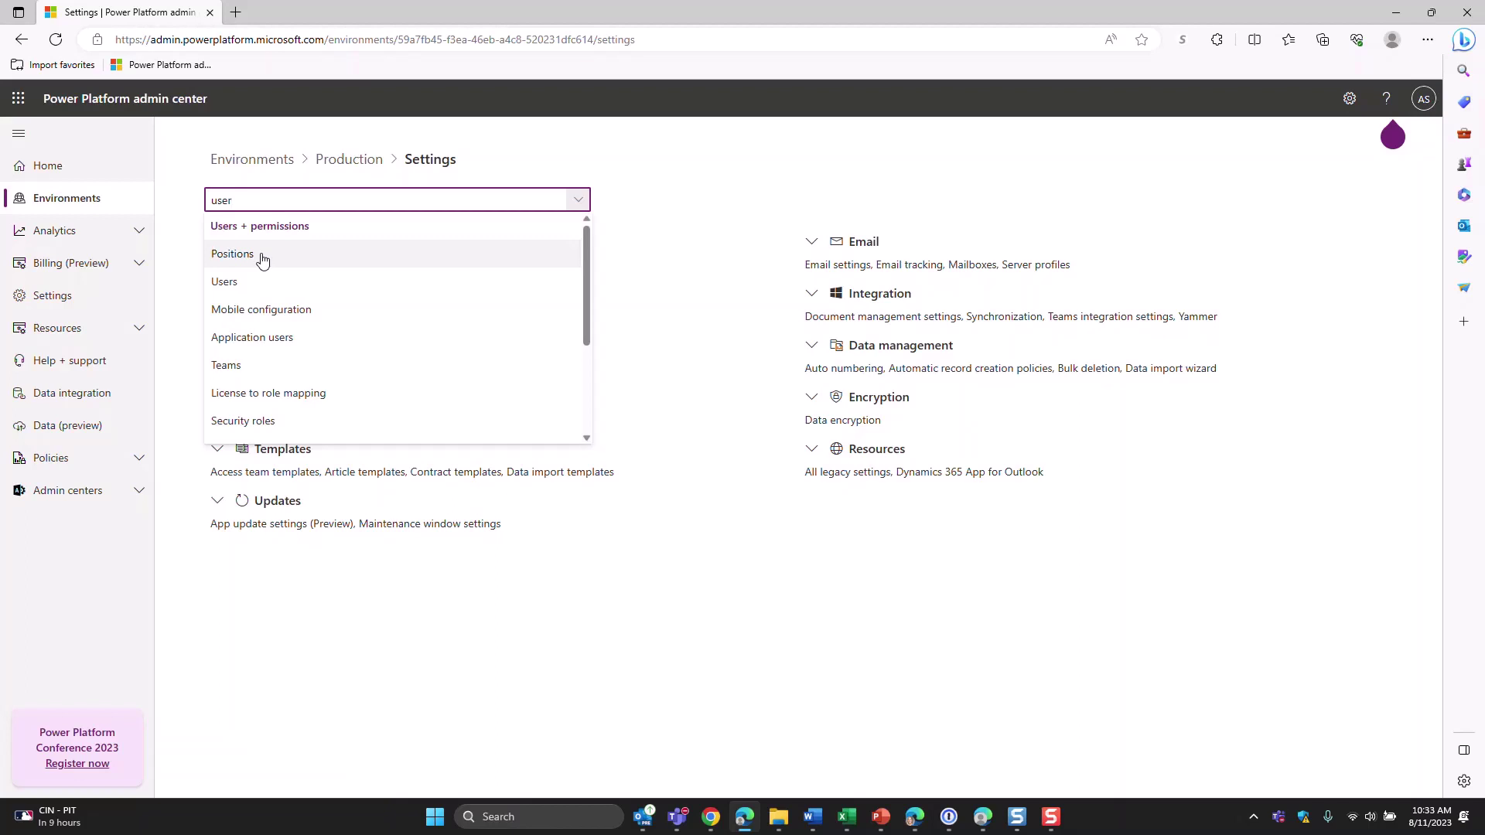
pyautogui.click(297, 281)
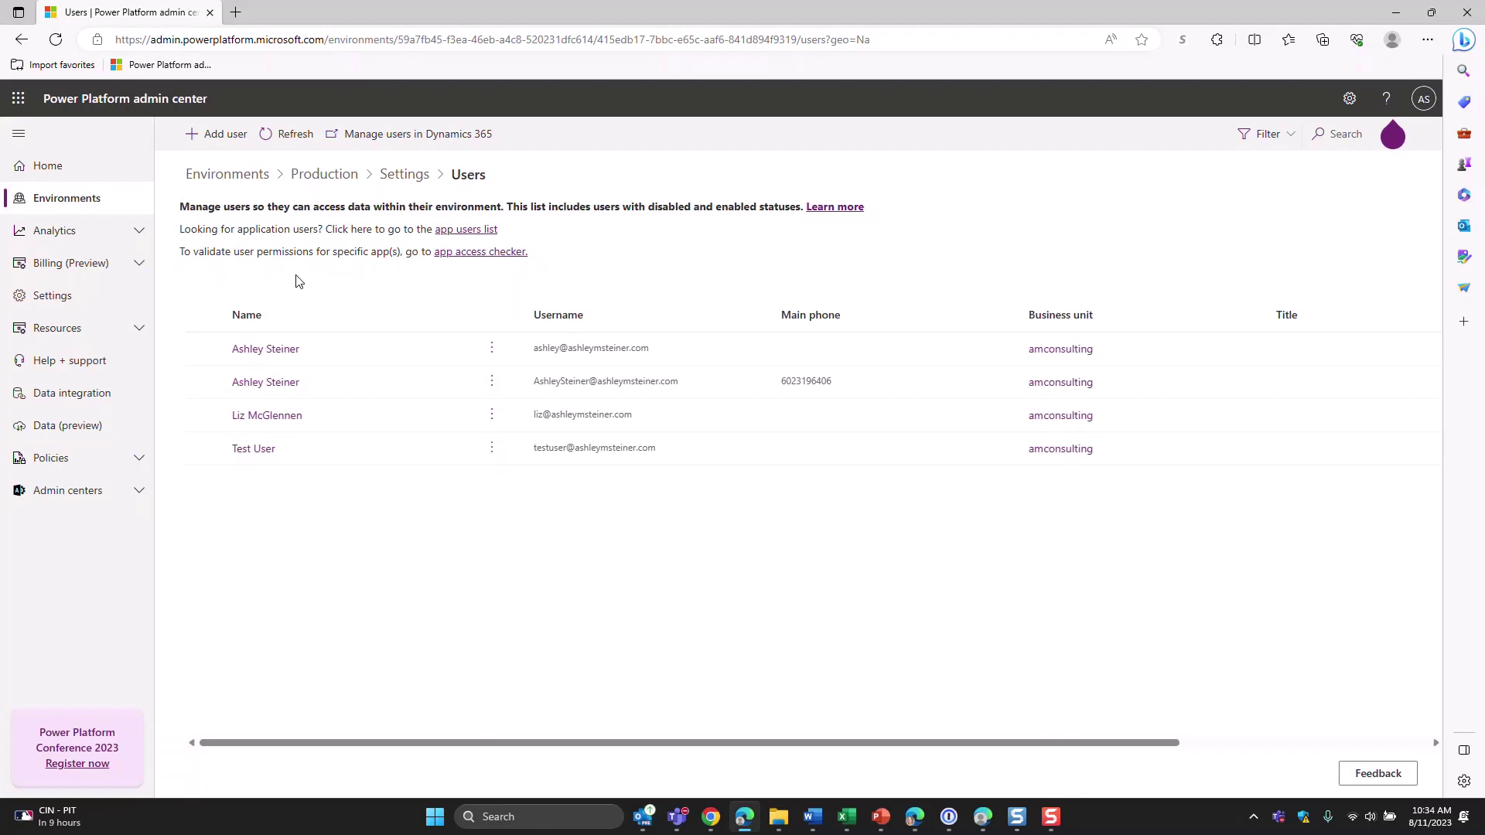
# Open Business units from the environment's Users + permissions settings, then return to the settings page.
pyautogui.click(396, 176)
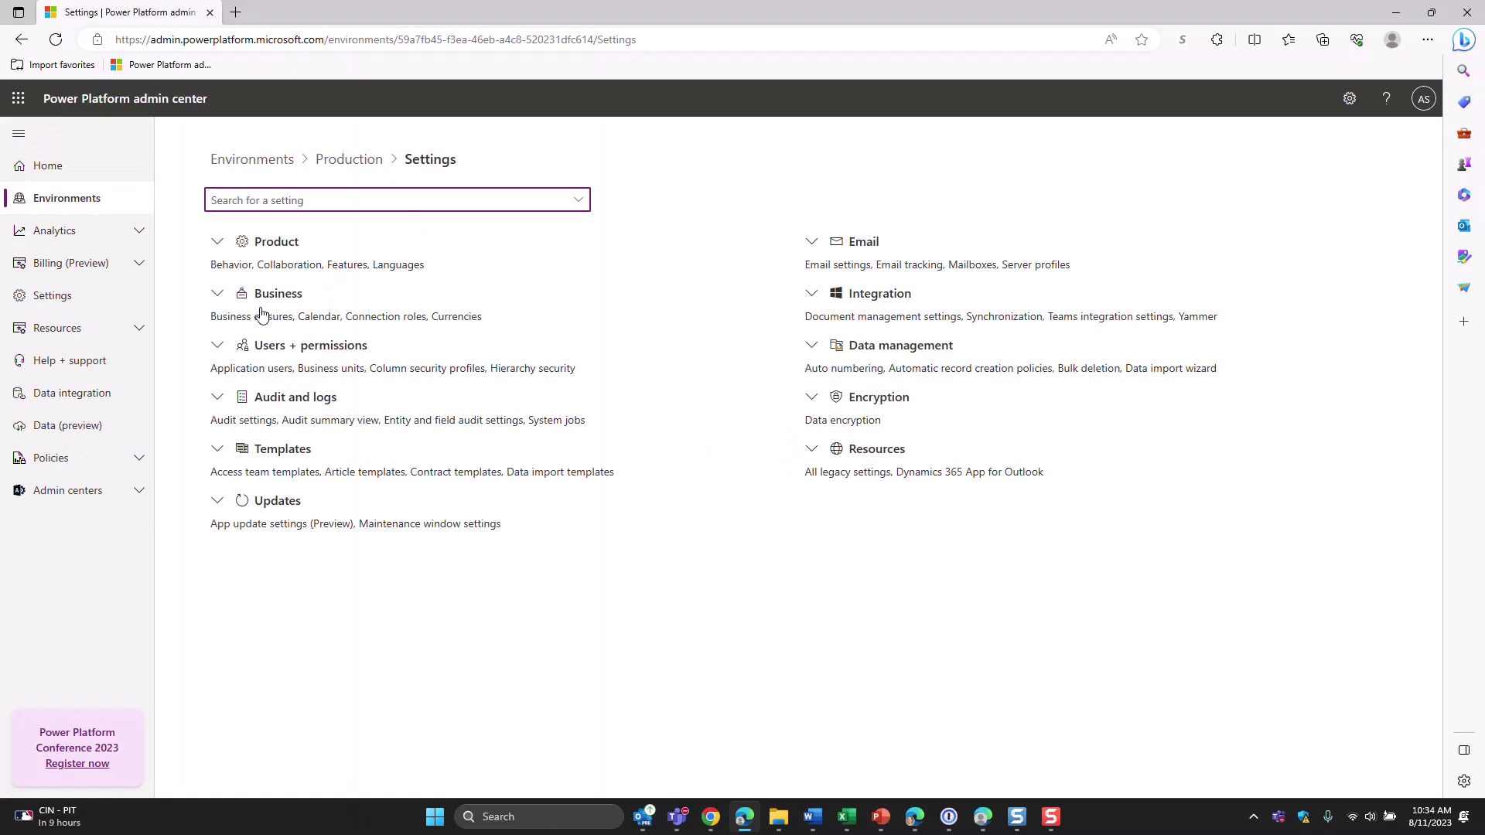
pyautogui.click(218, 347)
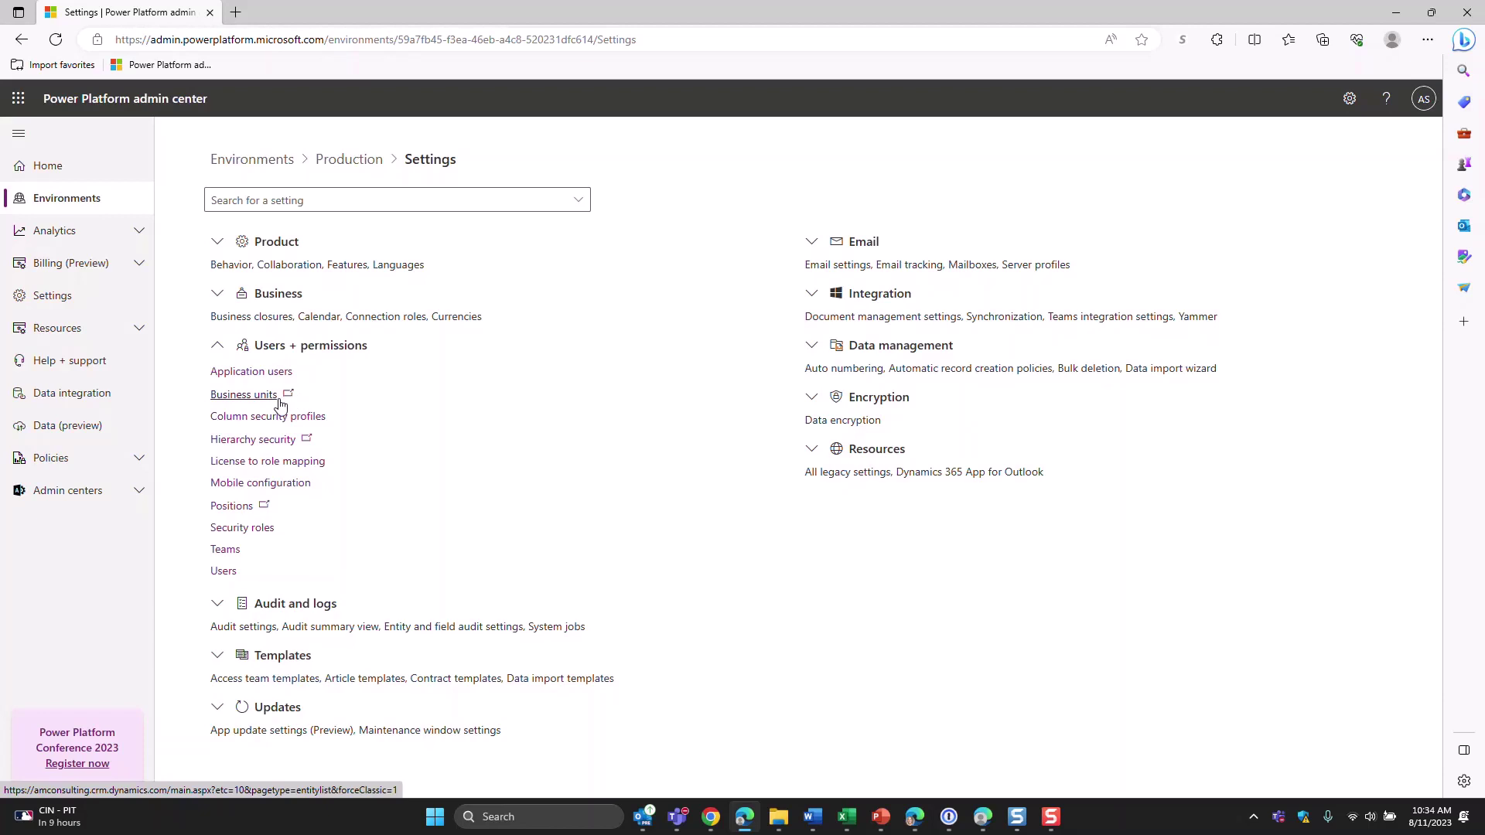
pyautogui.click(269, 403)
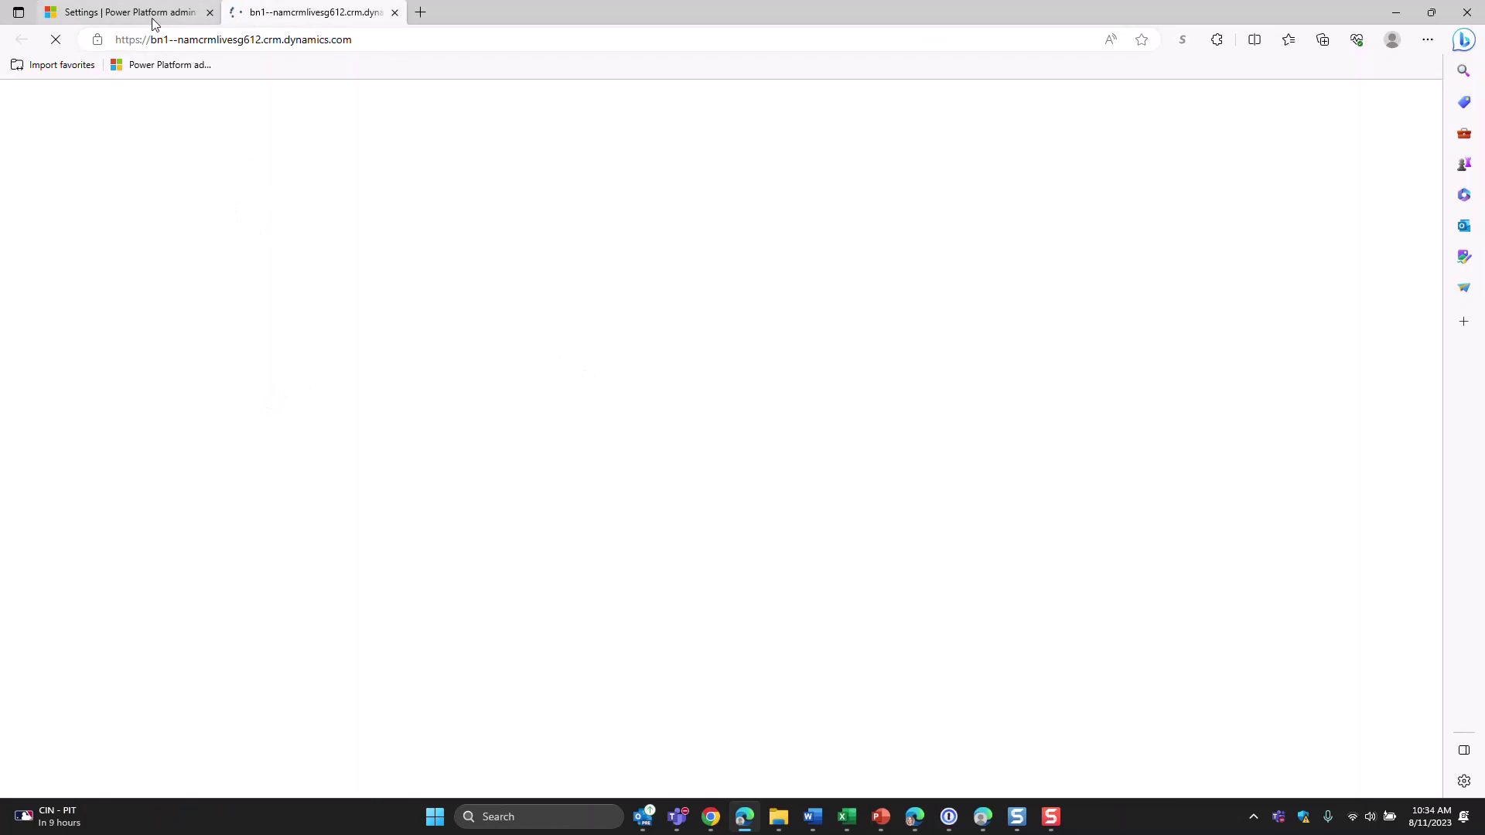
pyautogui.moveTo(152, 18)
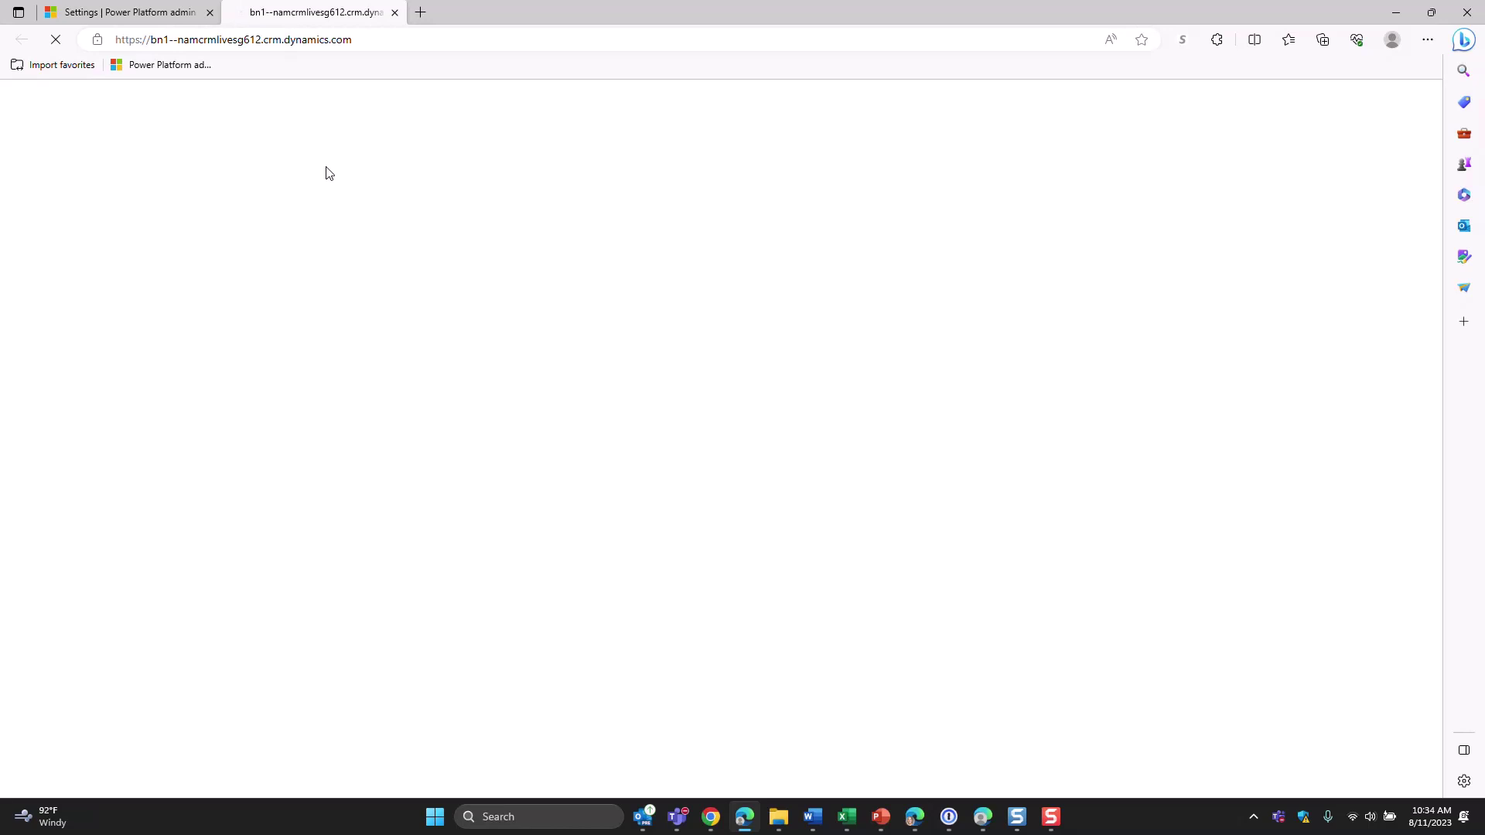
pyautogui.click(155, 11)
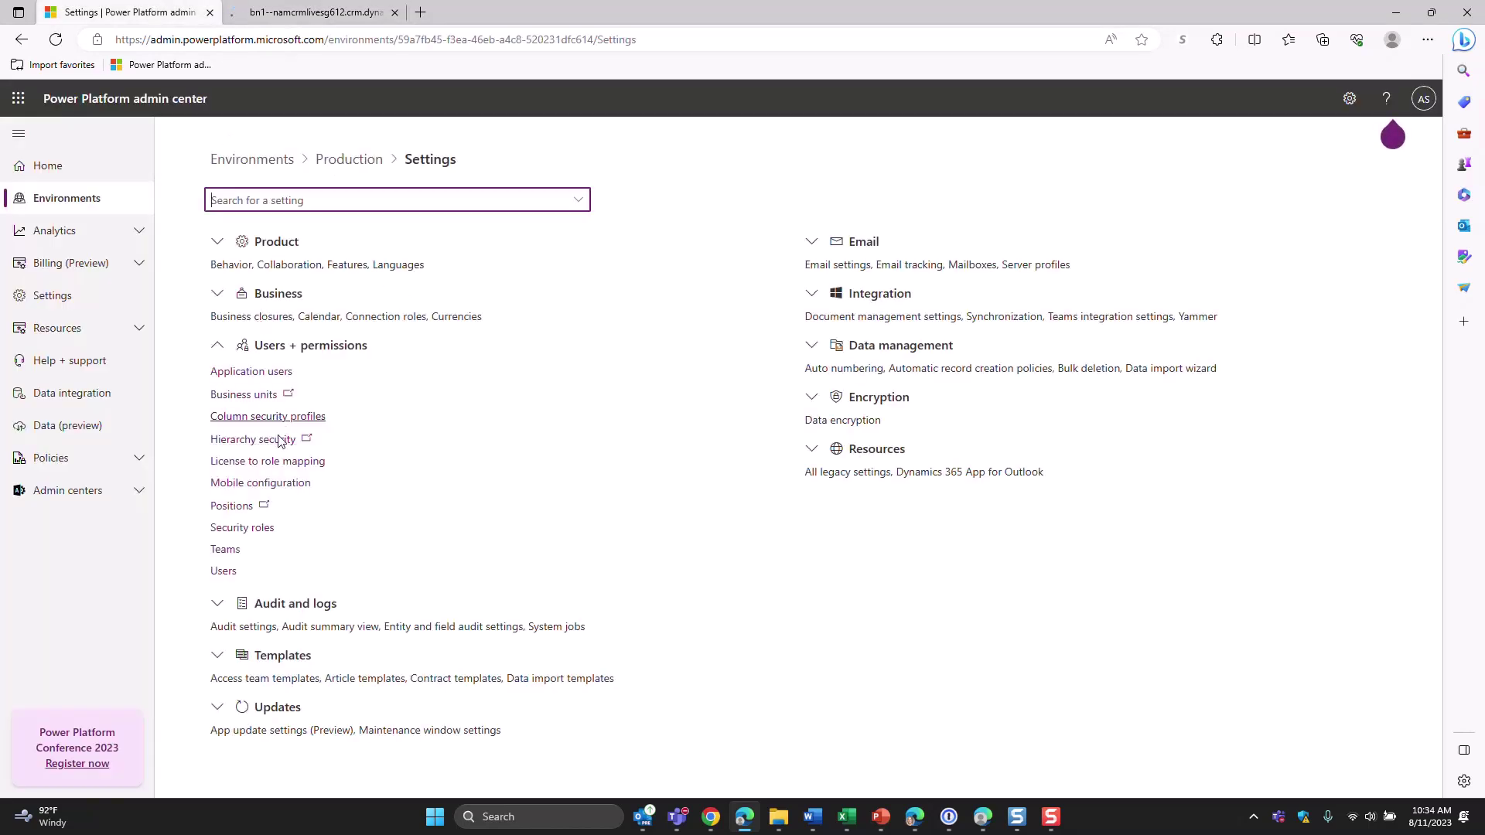
# Open the Basic User role from the environment's security roles to view its table privileges.
pyautogui.click(243, 529)
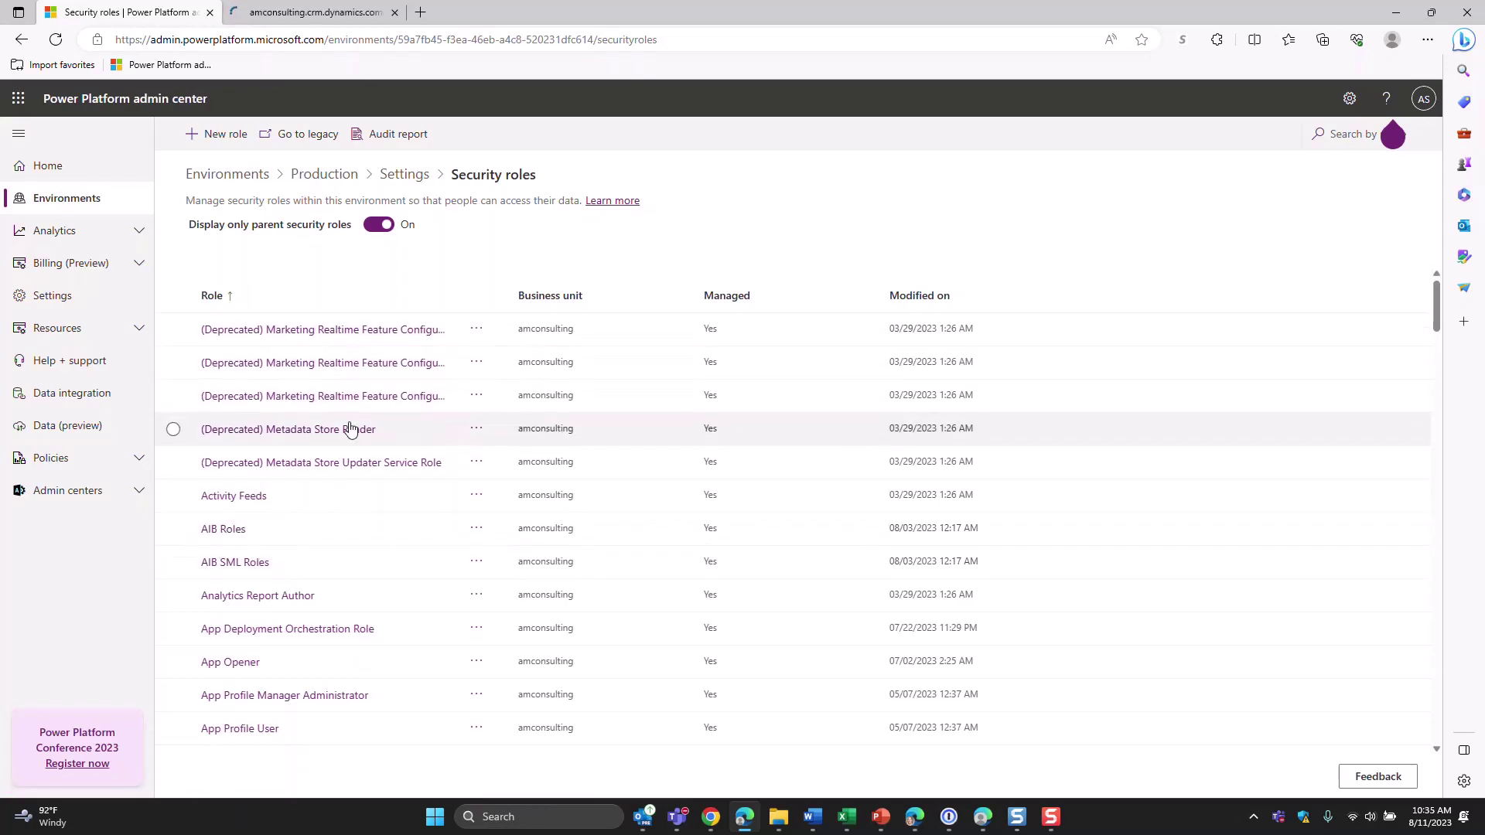
pyautogui.scroll(-1, 314, 533)
pyautogui.scroll(-2, 313, 532)
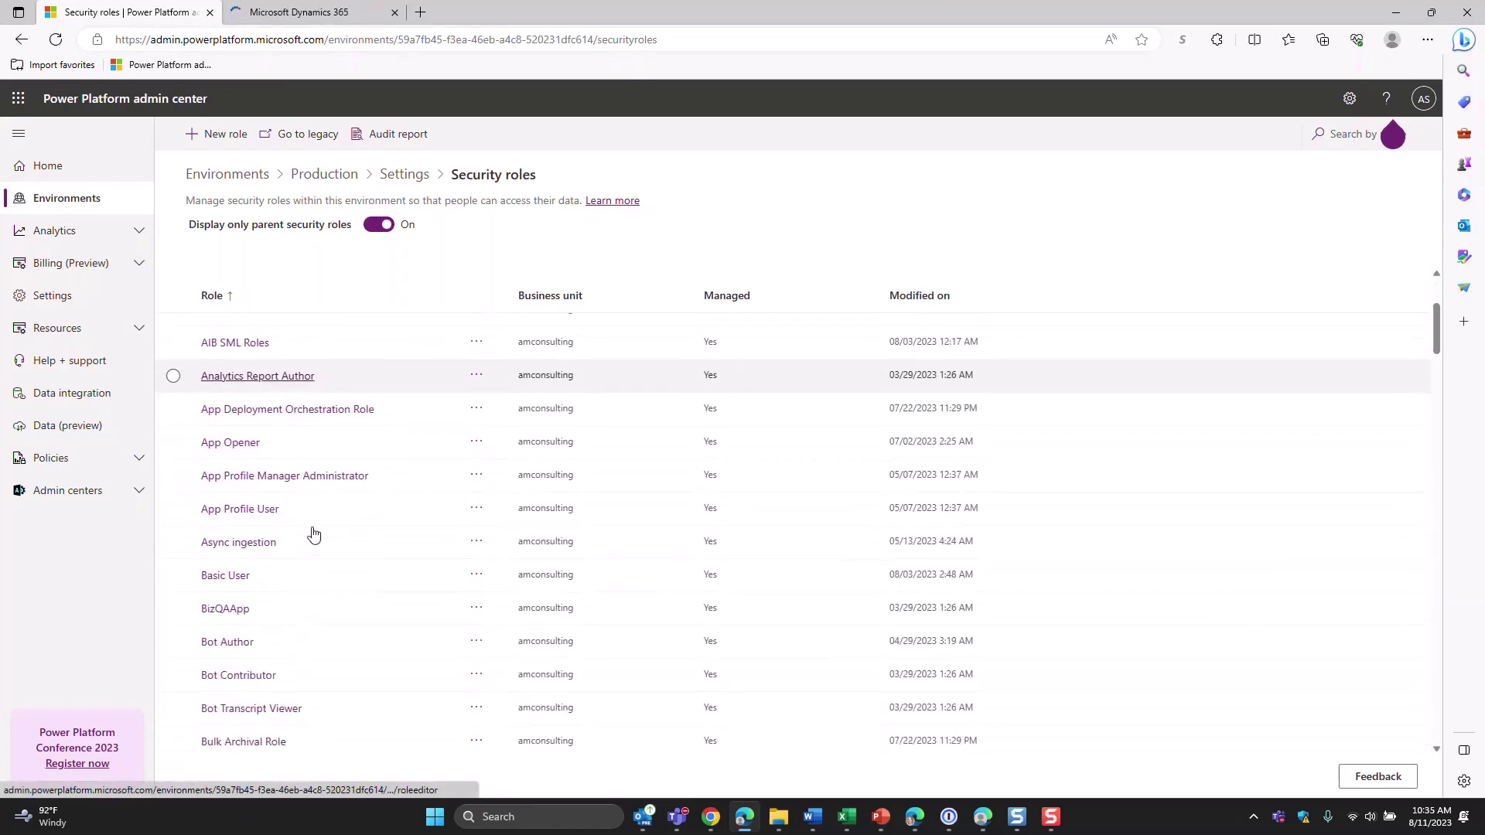
pyautogui.click(224, 575)
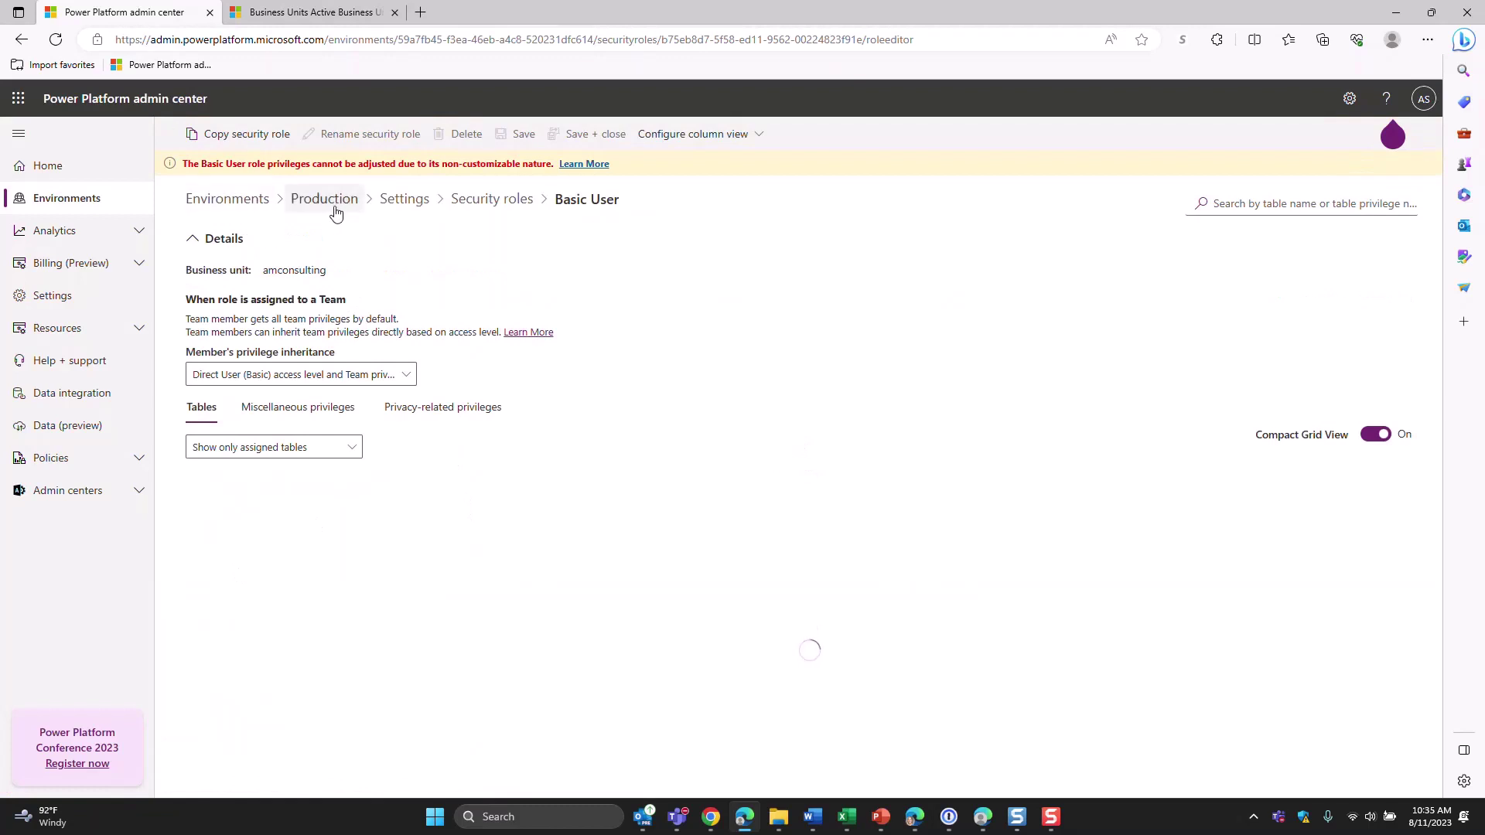
pyautogui.moveTo(328, 203); pyautogui.dragTo(529, 282)
pyautogui.click(529, 281)
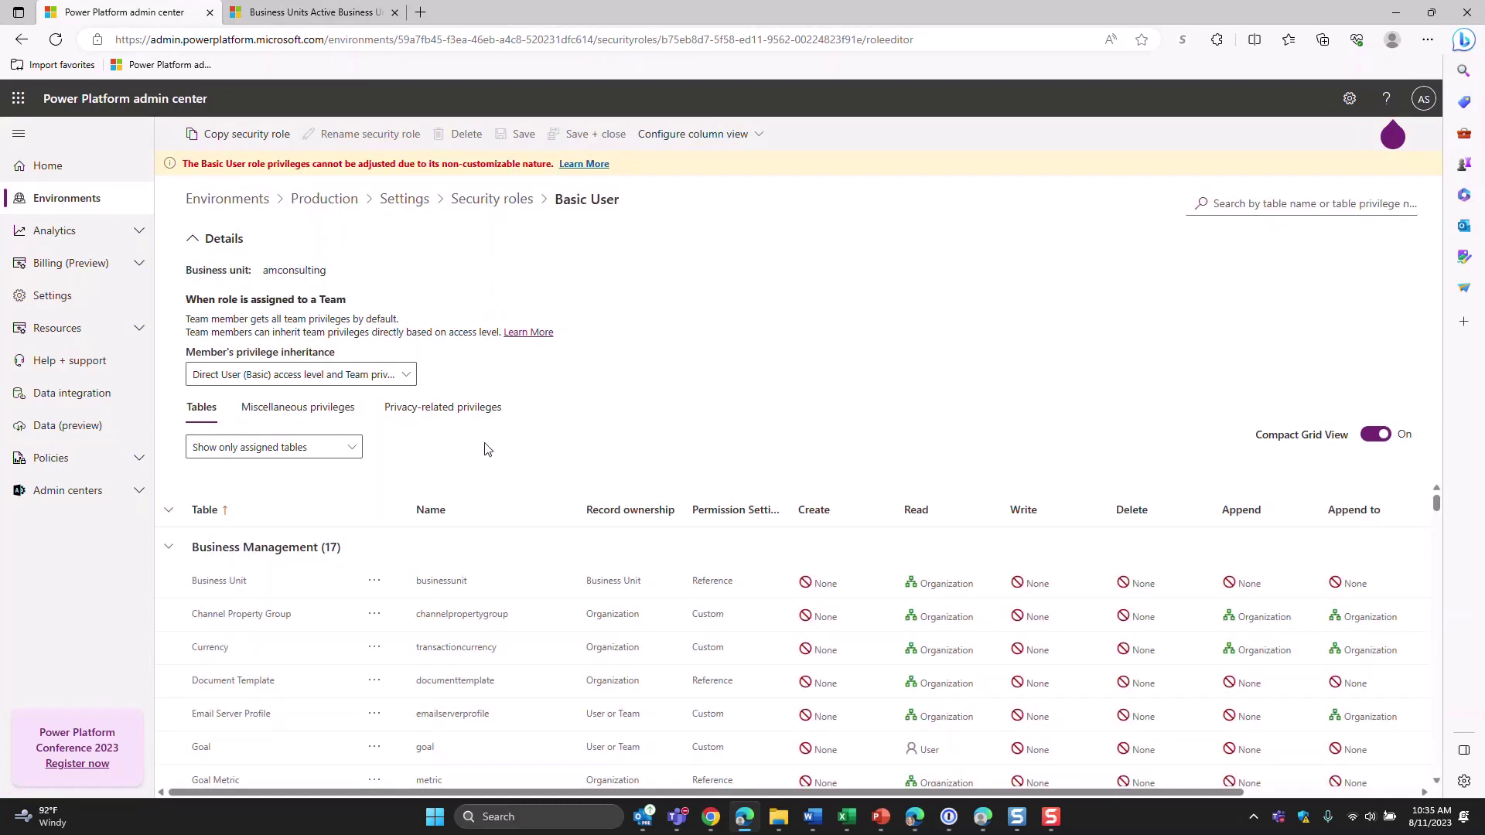
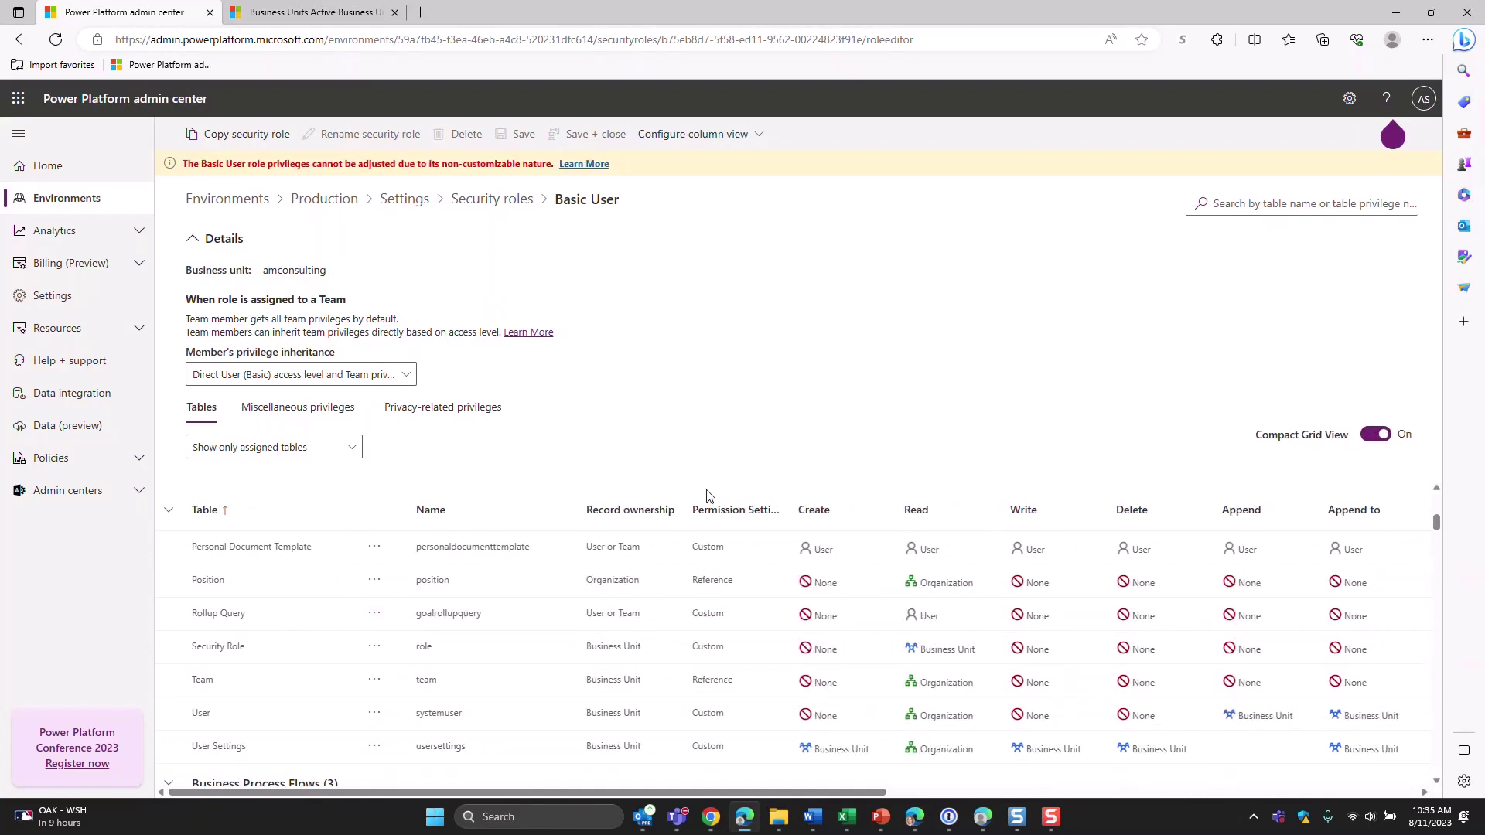
# Show all tables for the Basic User role to review their privileges, then restrict the list to assigned tables.
pyautogui.click(249, 458)
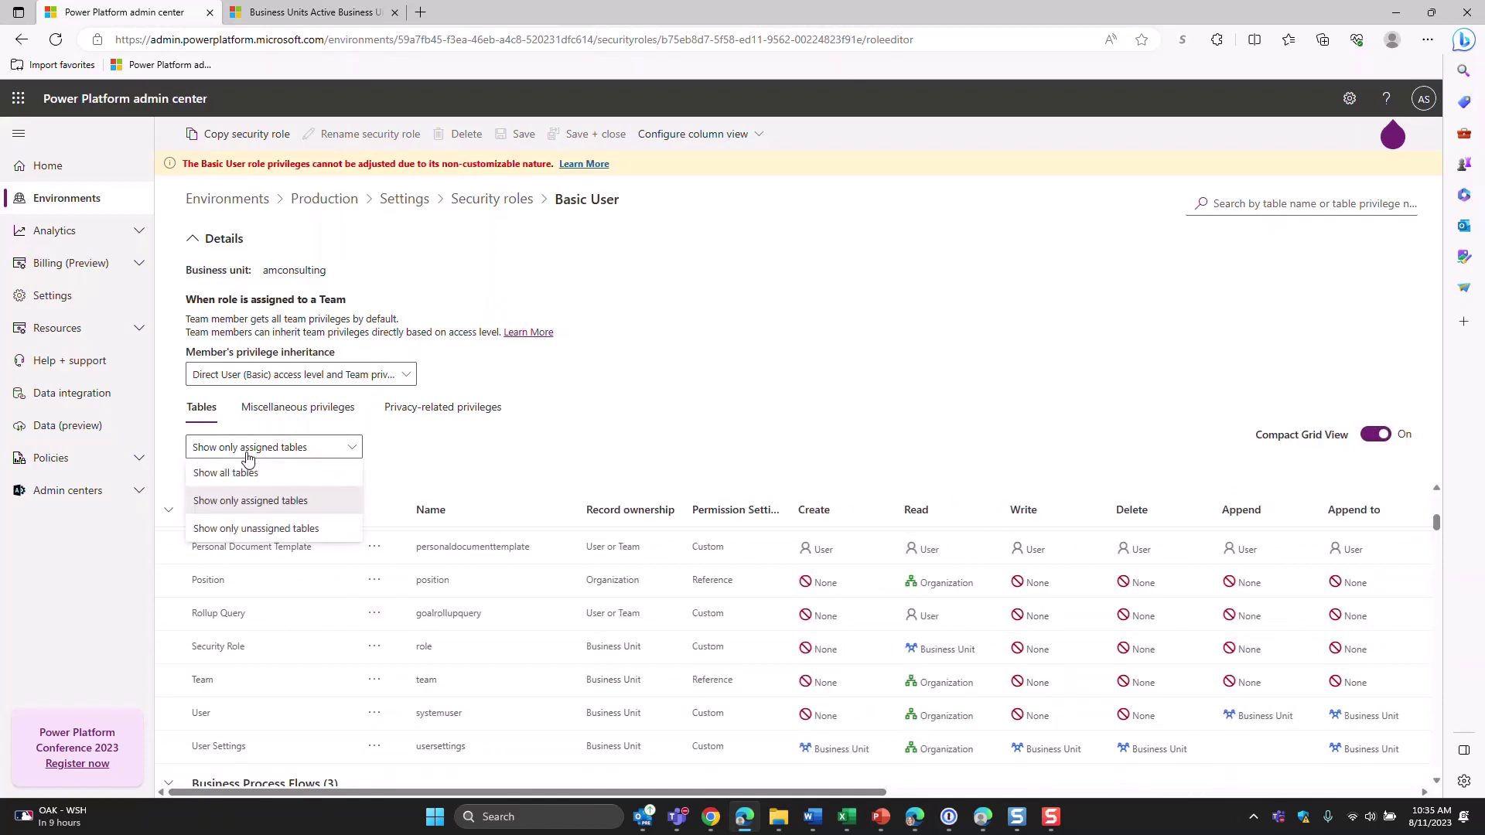
pyautogui.click(280, 475)
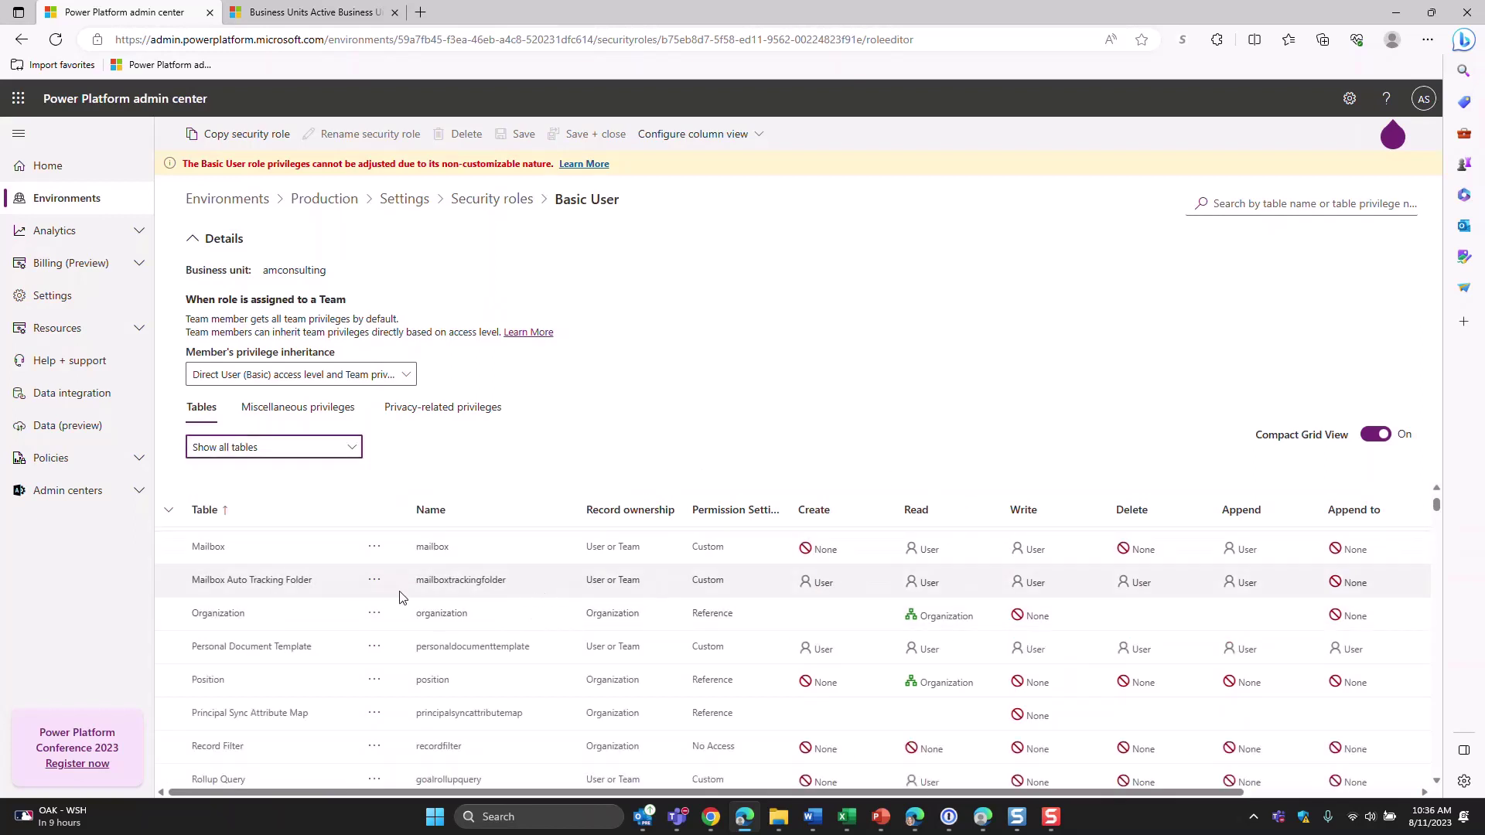
pyautogui.scroll(3, 459, 611)
pyautogui.scroll(3, 459, 611)
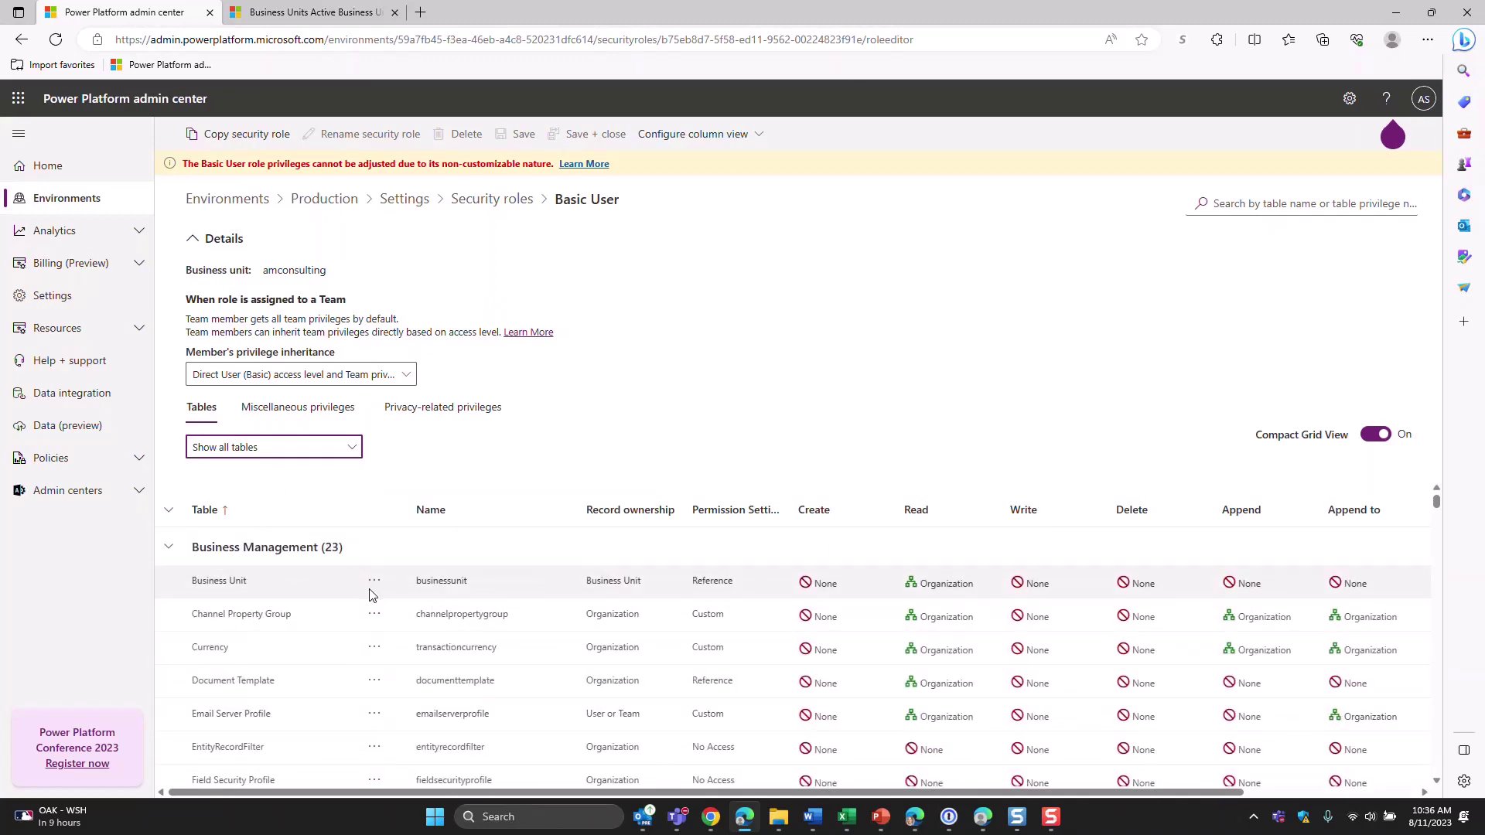
pyautogui.scroll(-1, 914, 628)
pyautogui.scroll(-1, 809, 656)
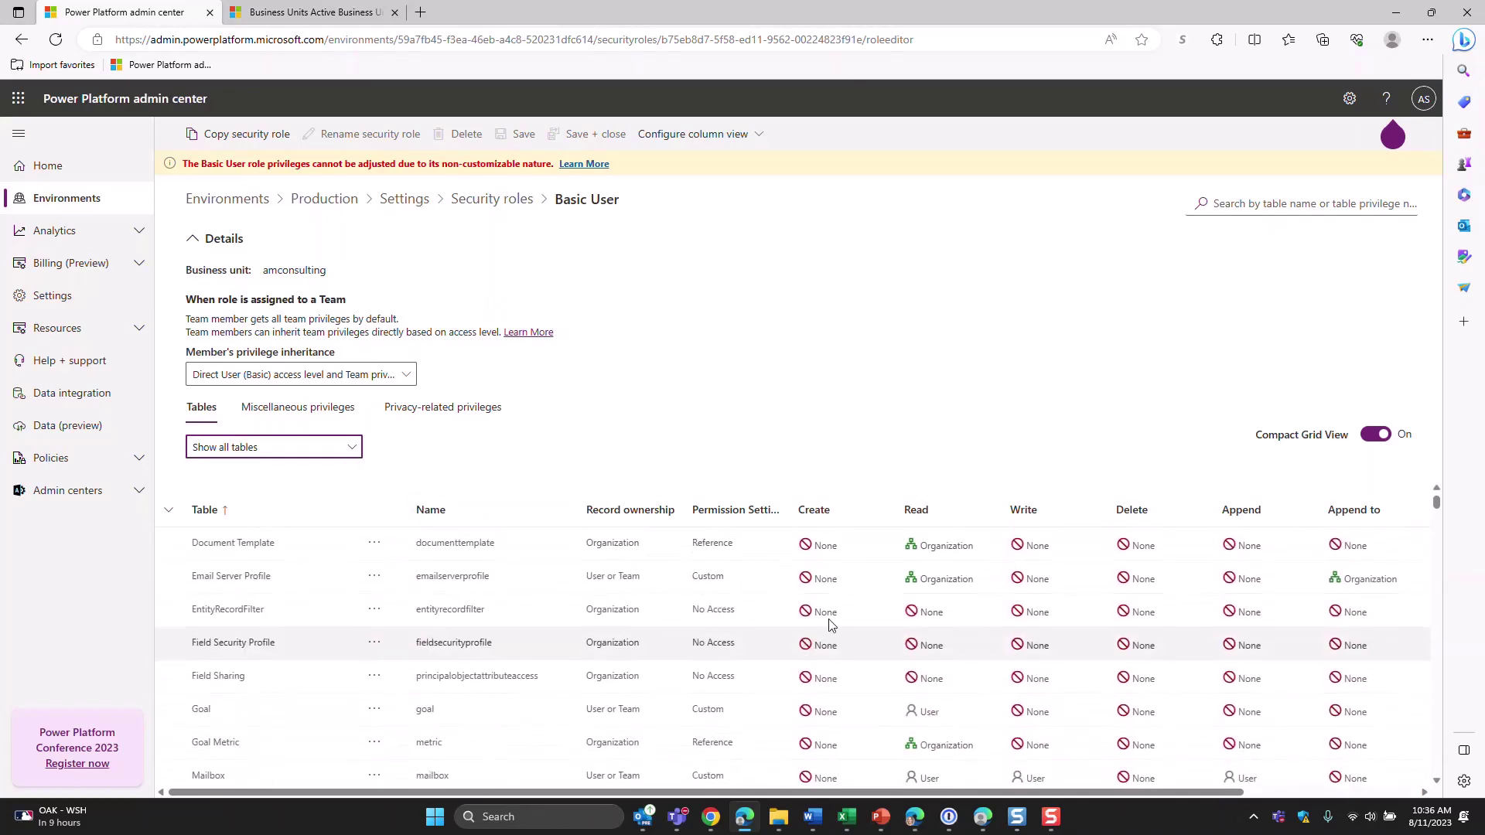
pyautogui.click(298, 448)
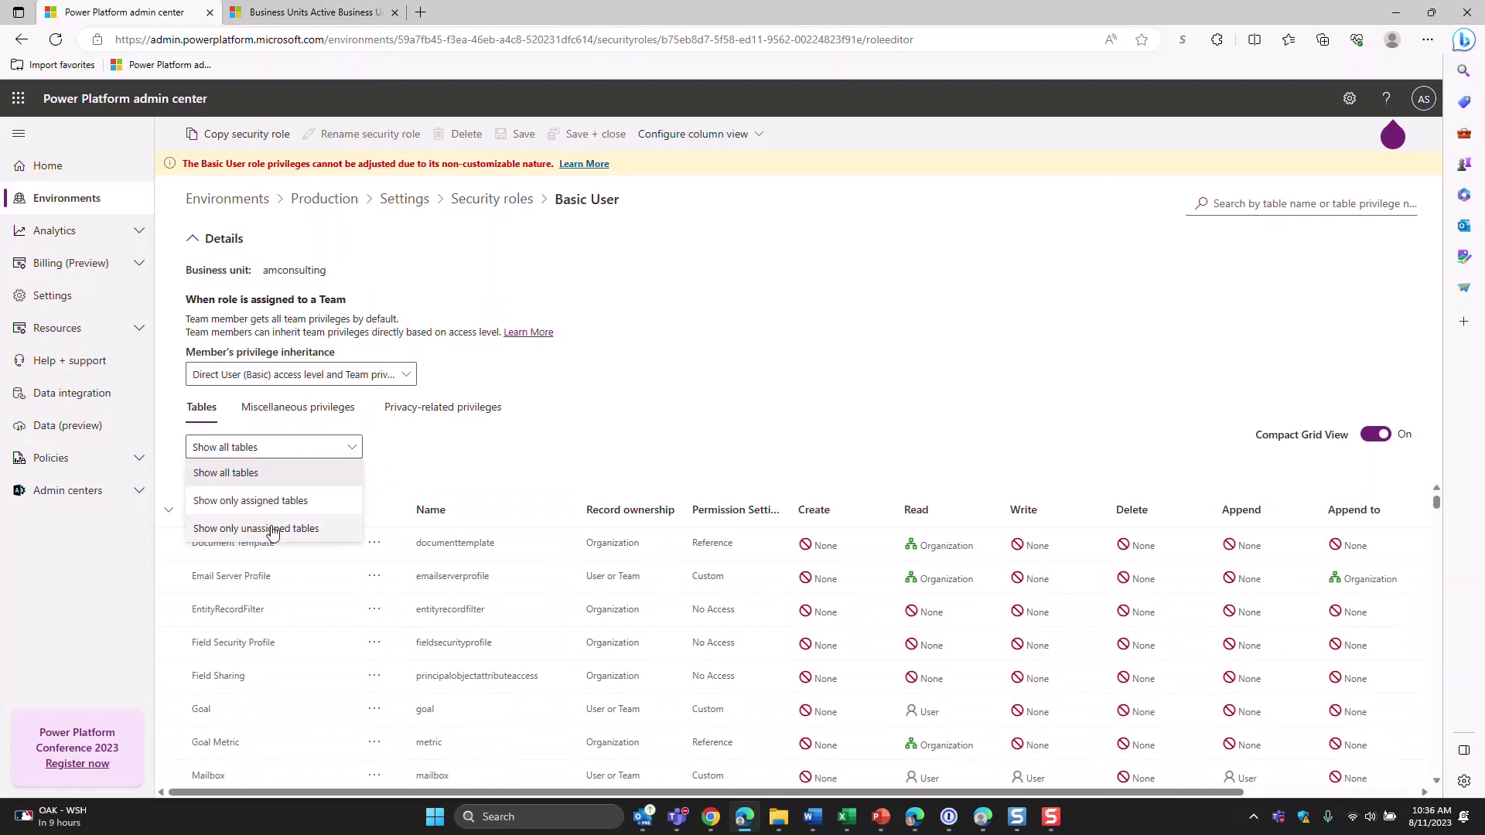
pyautogui.click(316, 500)
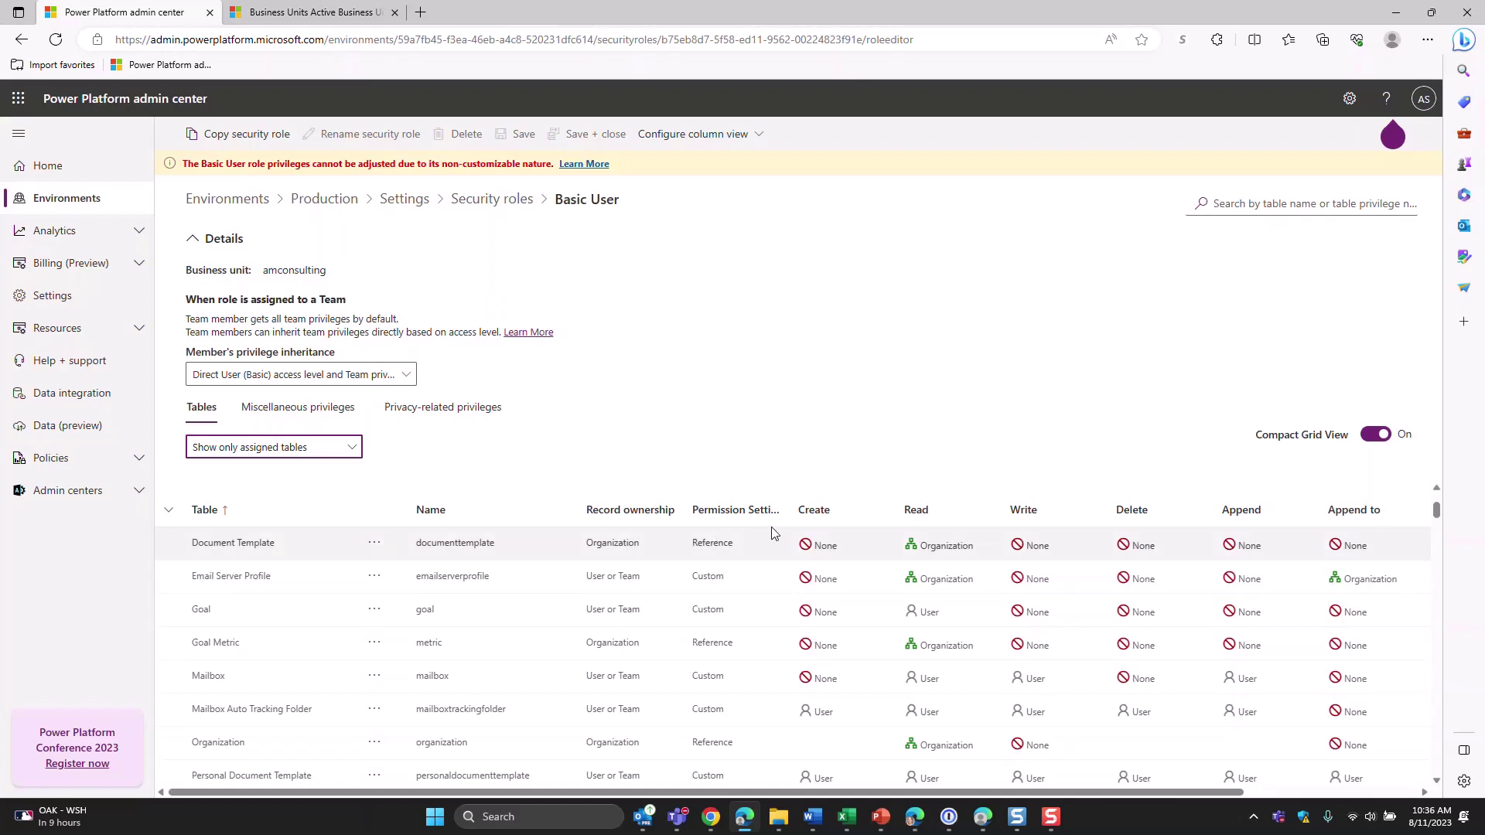
# Switch to the Active Business Units list.
pyautogui.click(283, 11)
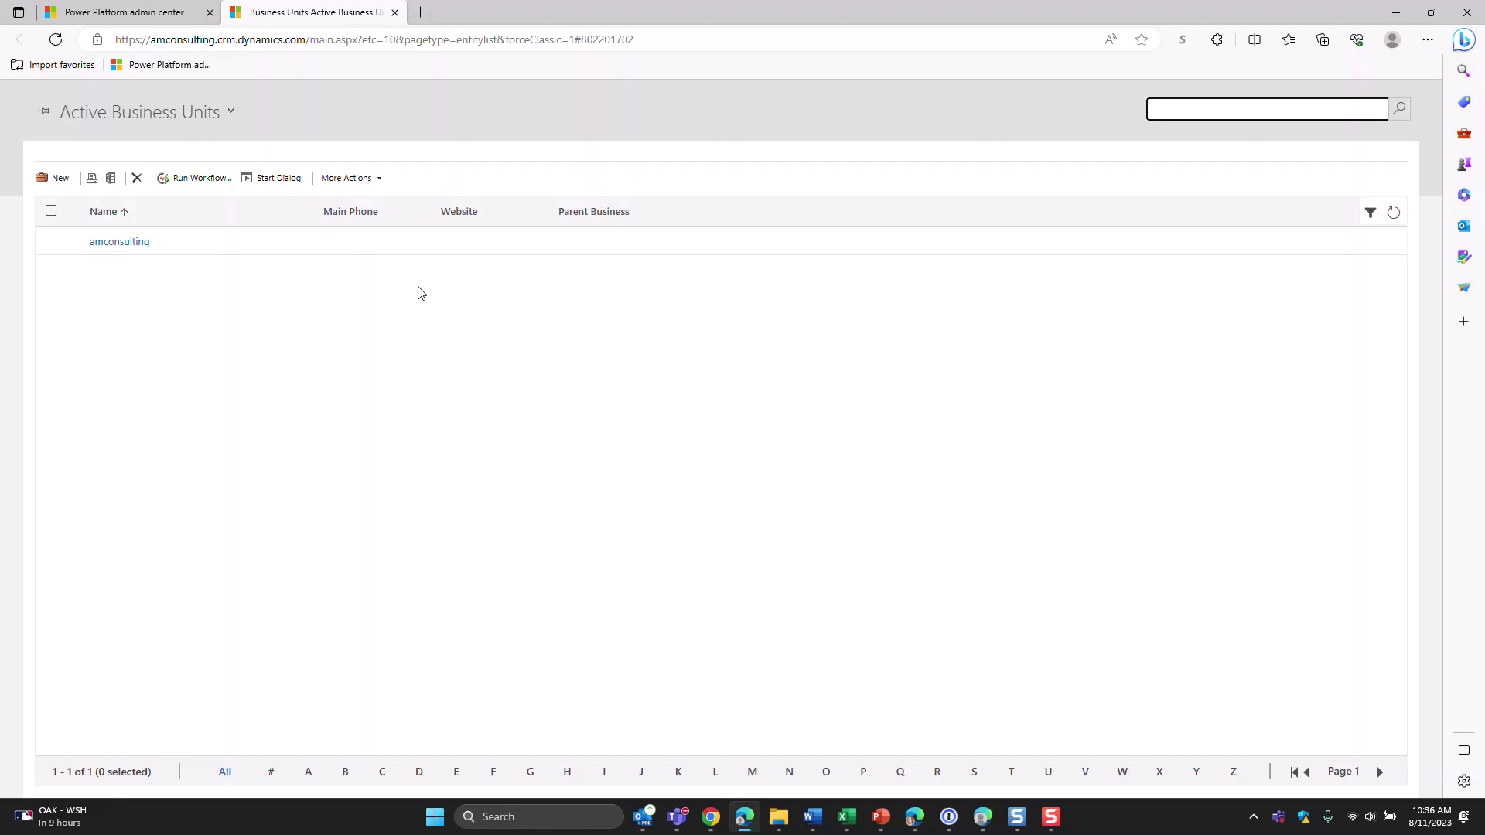
# Return to the Production environment's settings and look over the Data management options, then collapse the group.
pyautogui.click(123, 12)
pyautogui.click(402, 200)
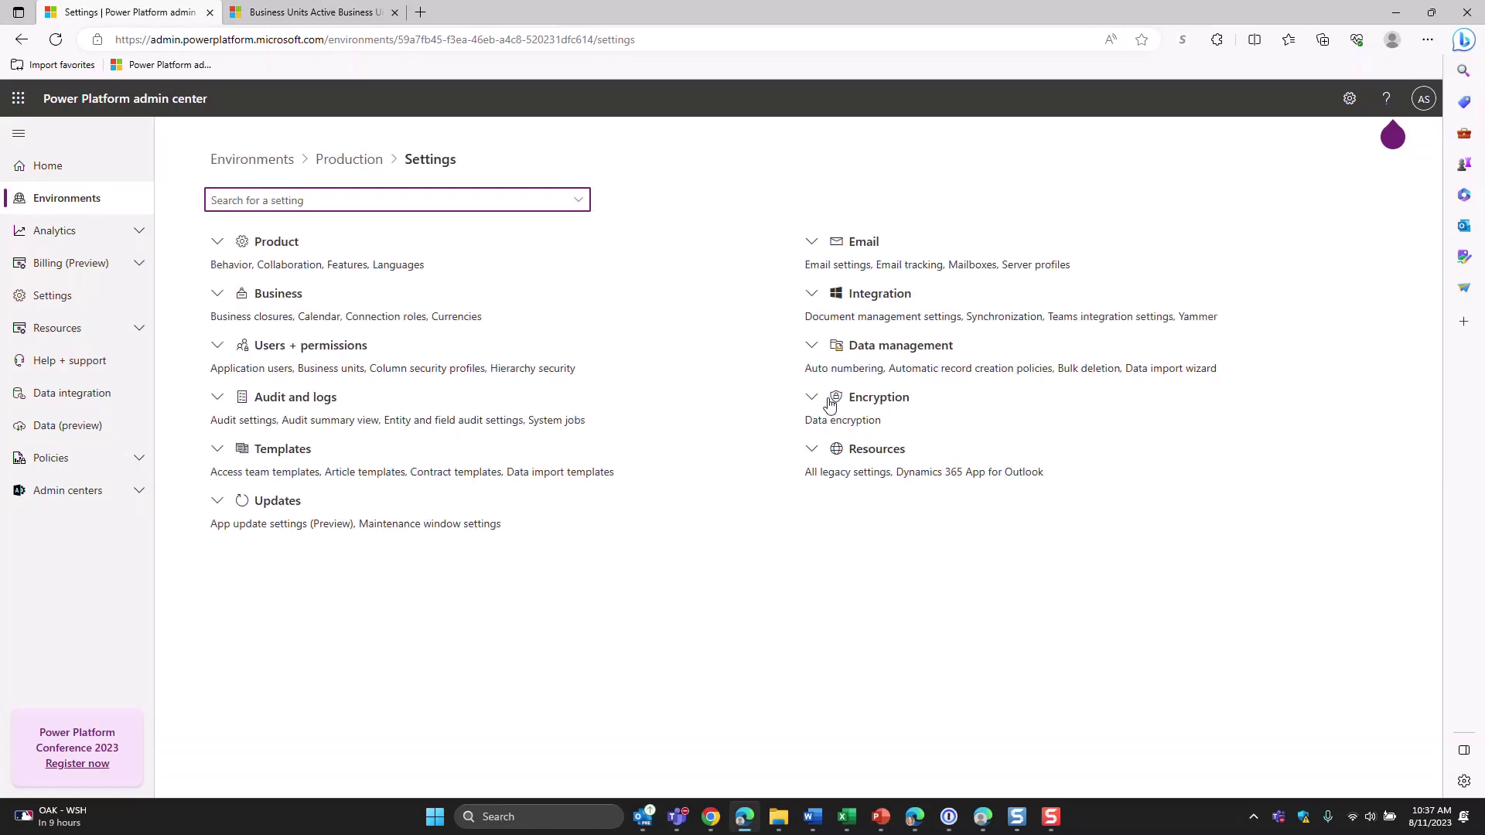
pyautogui.click(809, 346)
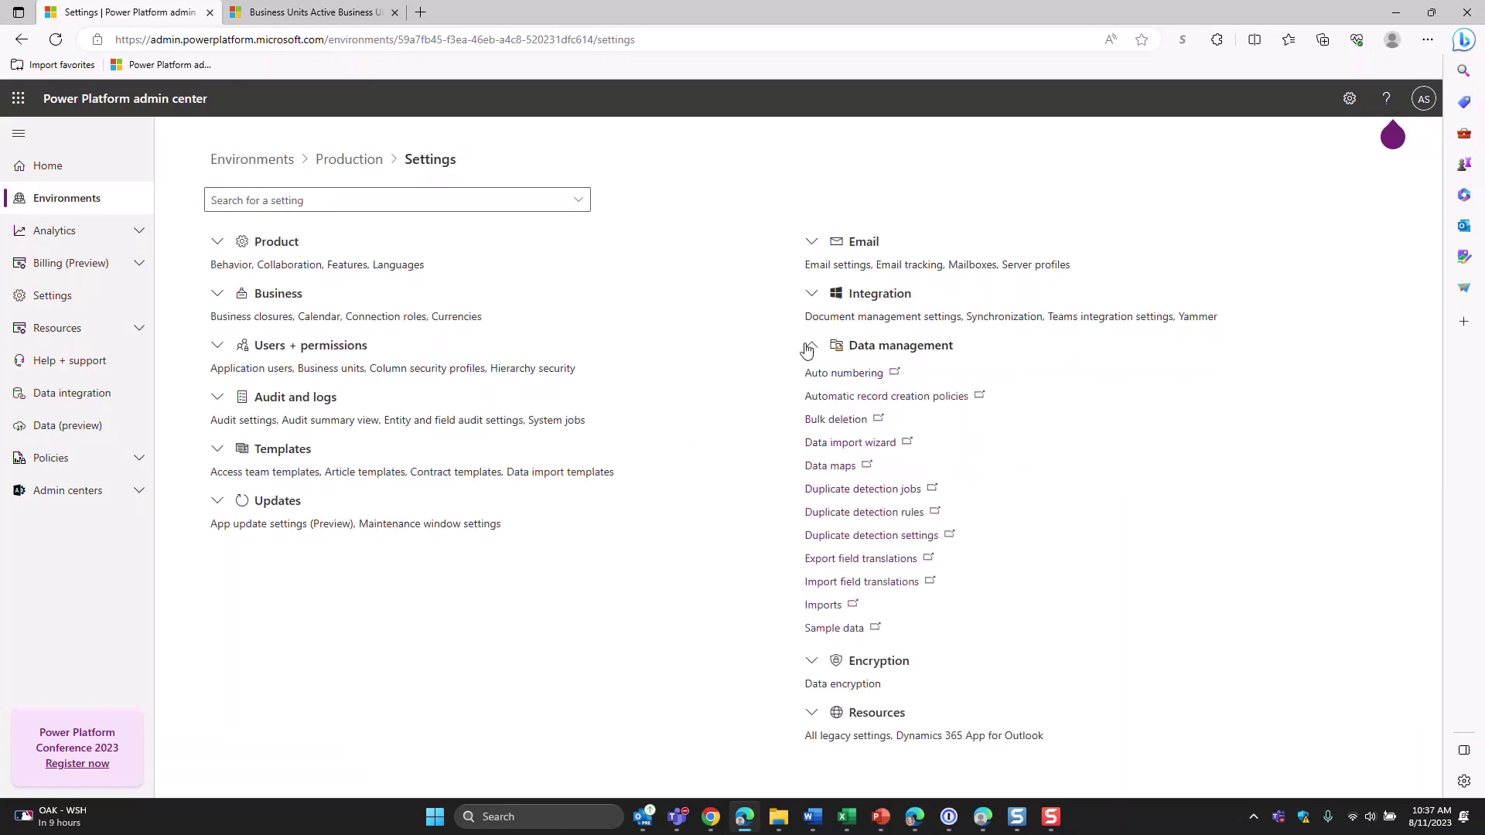
pyautogui.click(809, 347)
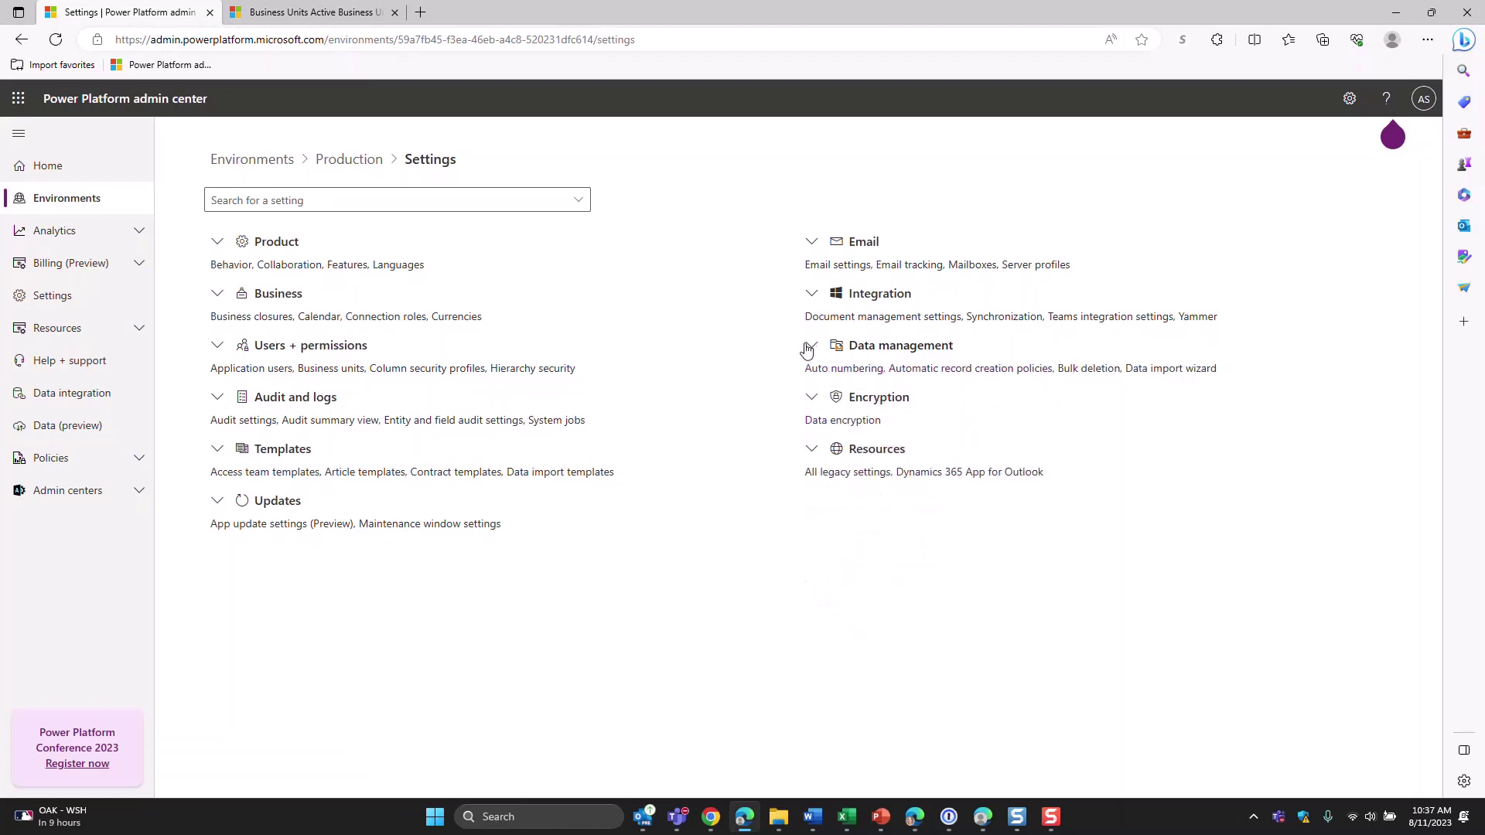
# Open the Dataverse analytics and filter the reports to start from Wed Jul 12, 2023.
pyautogui.click(96, 235)
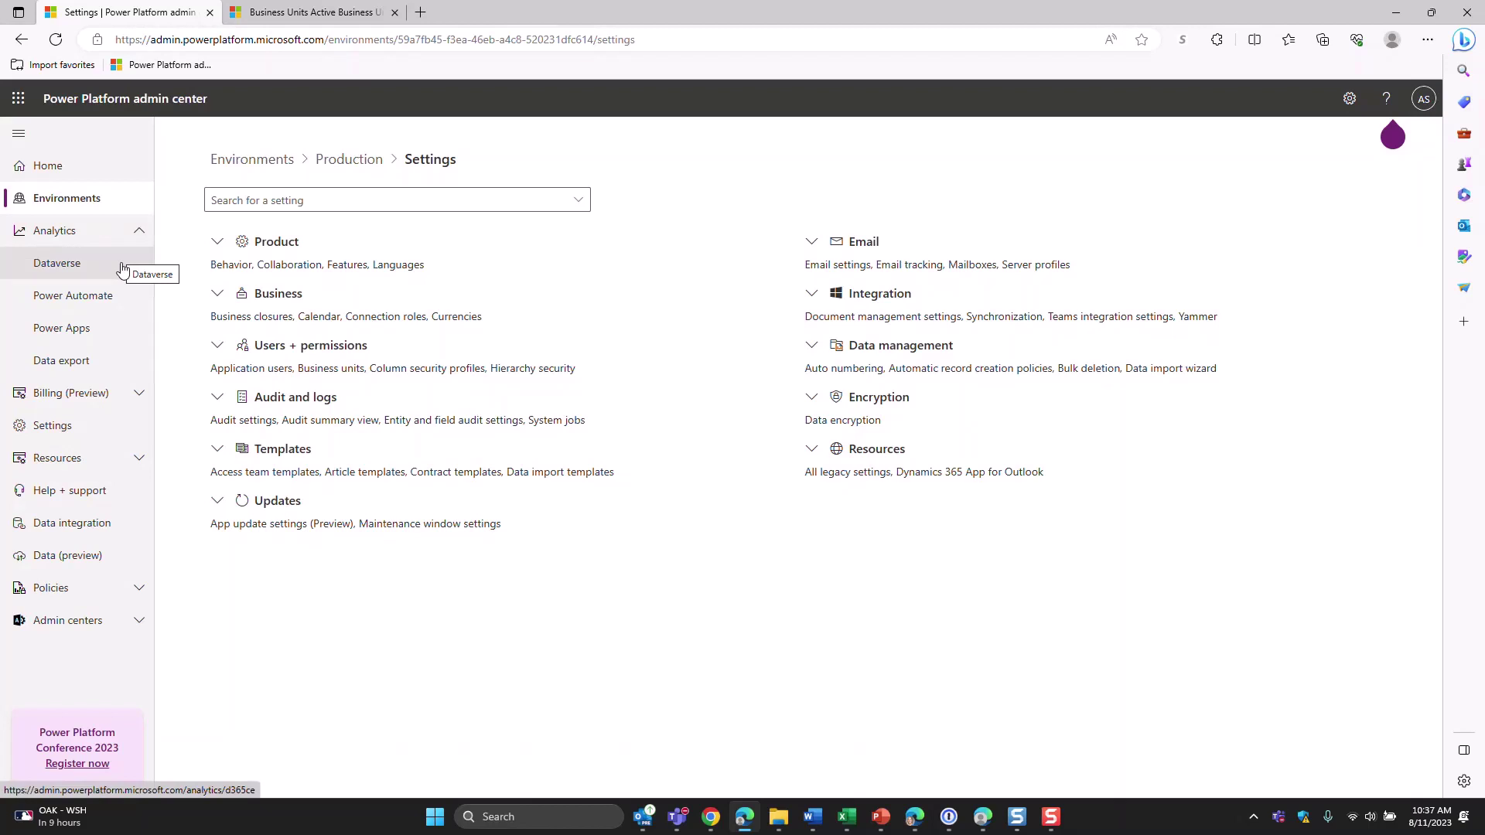
pyautogui.click(122, 268)
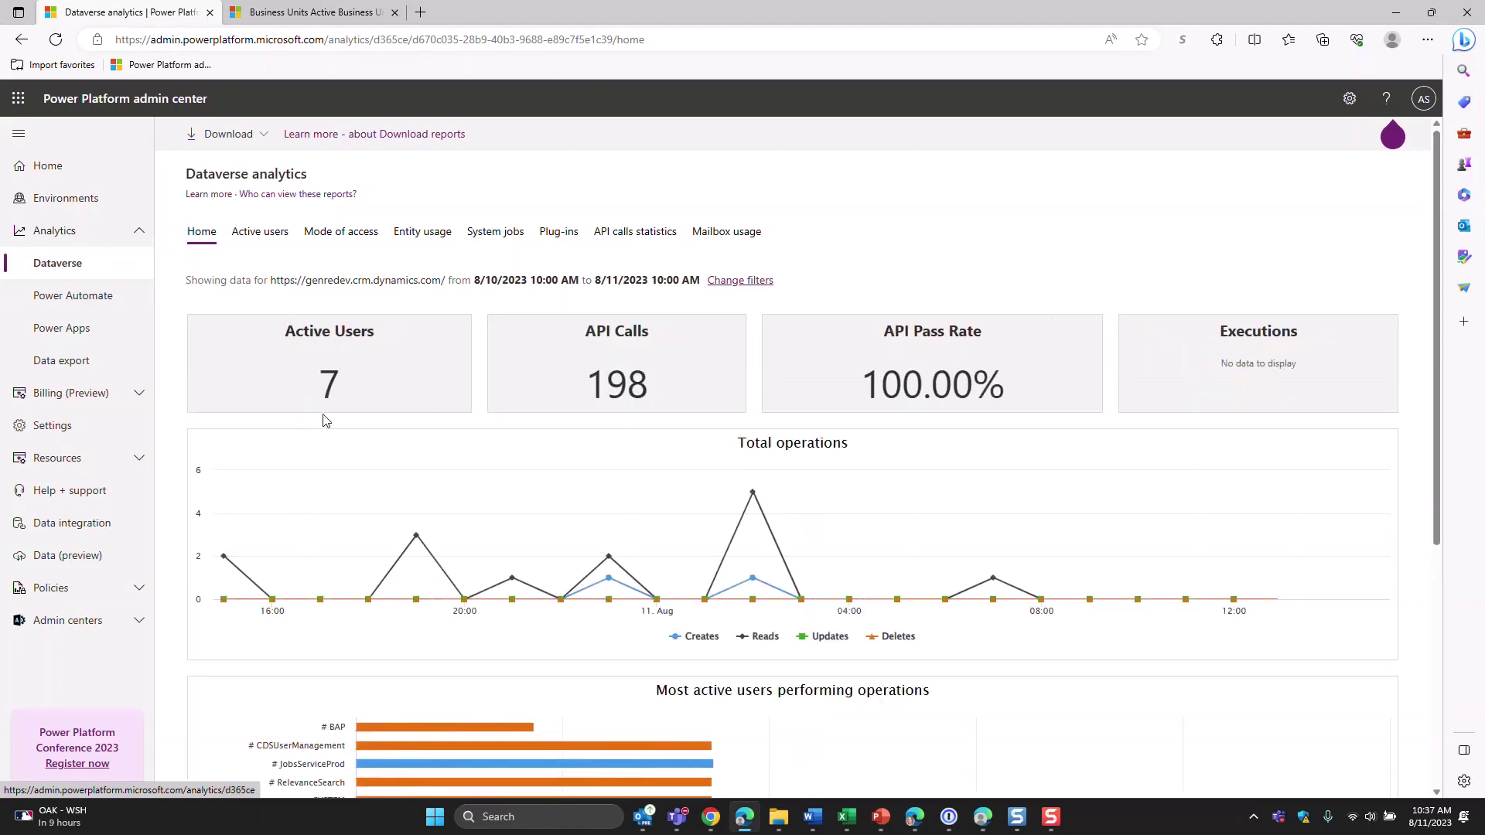
pyautogui.click(757, 282)
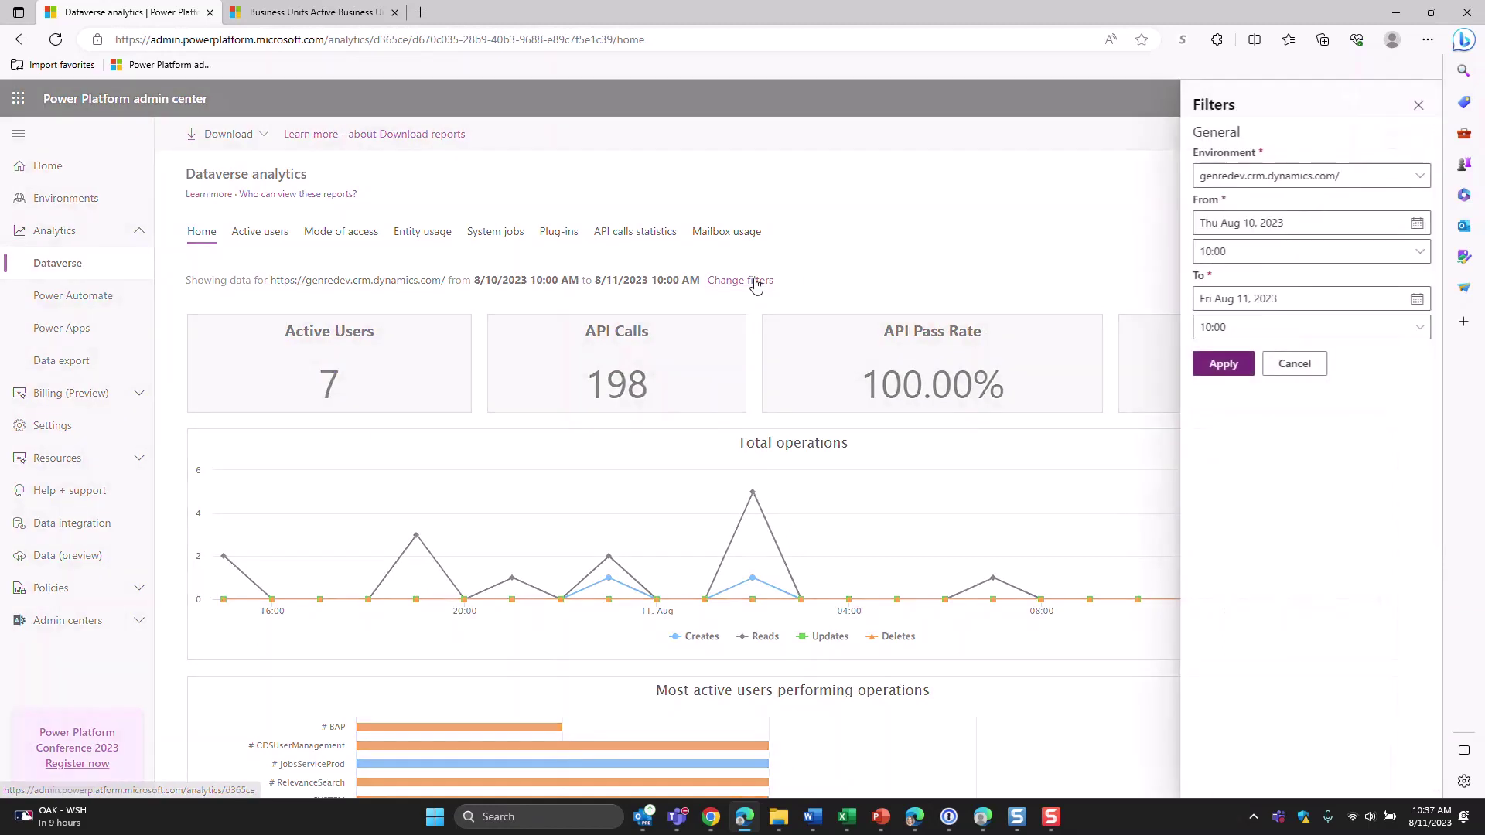
pyautogui.click(1244, 180)
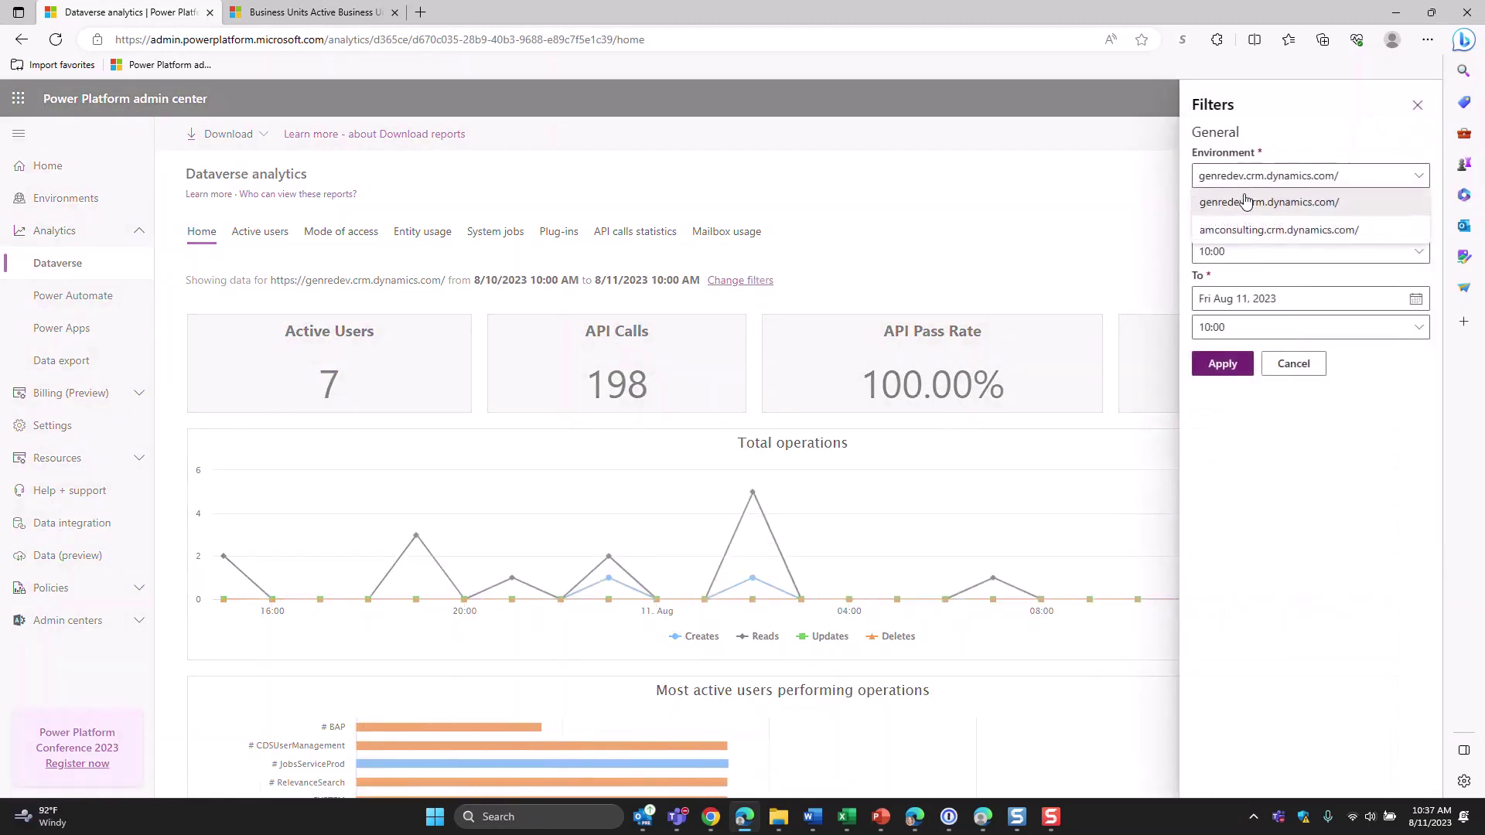
pyautogui.click(1243, 176)
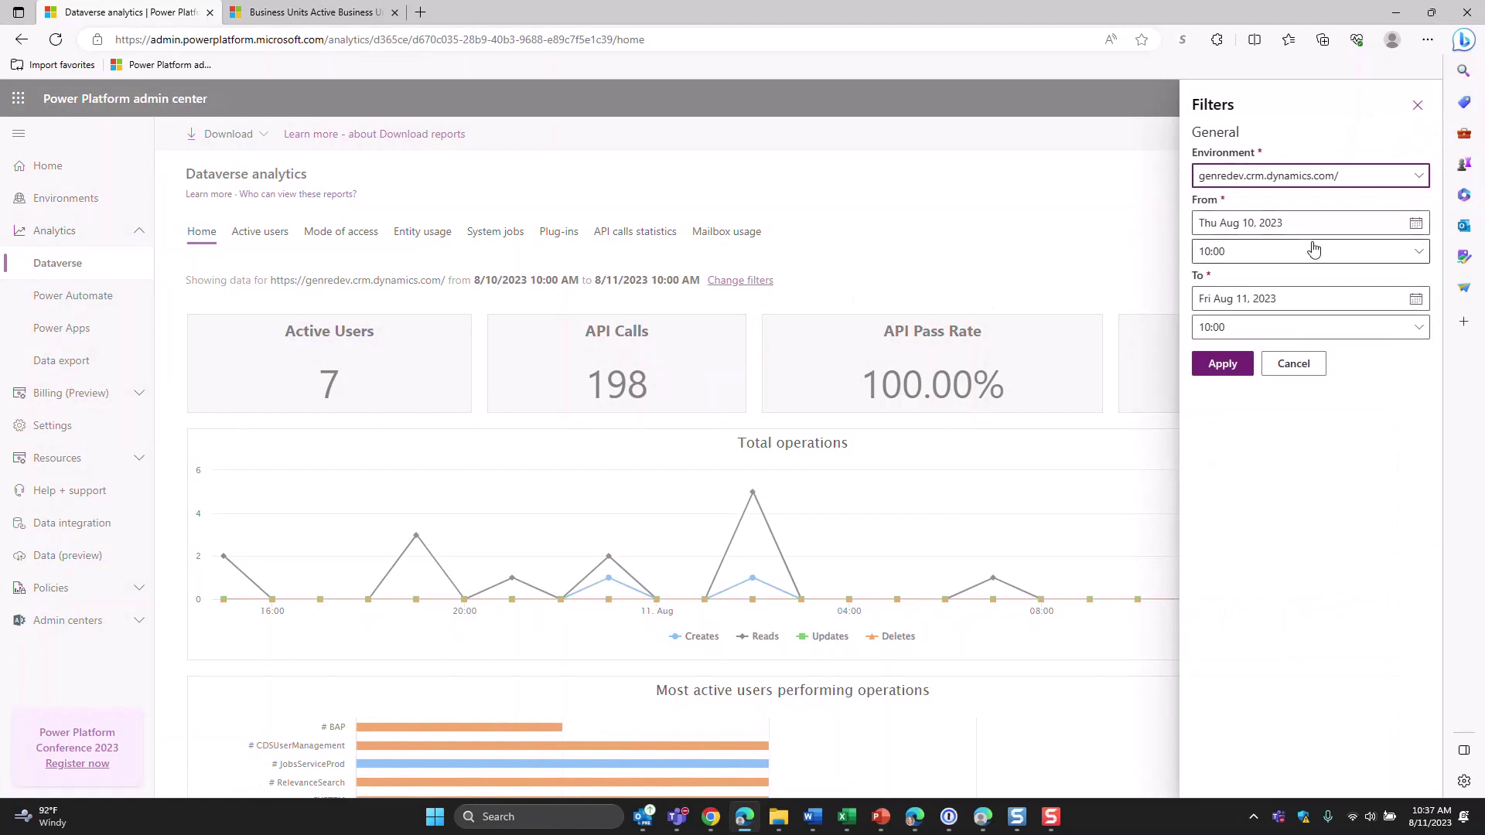
pyautogui.click(1416, 222)
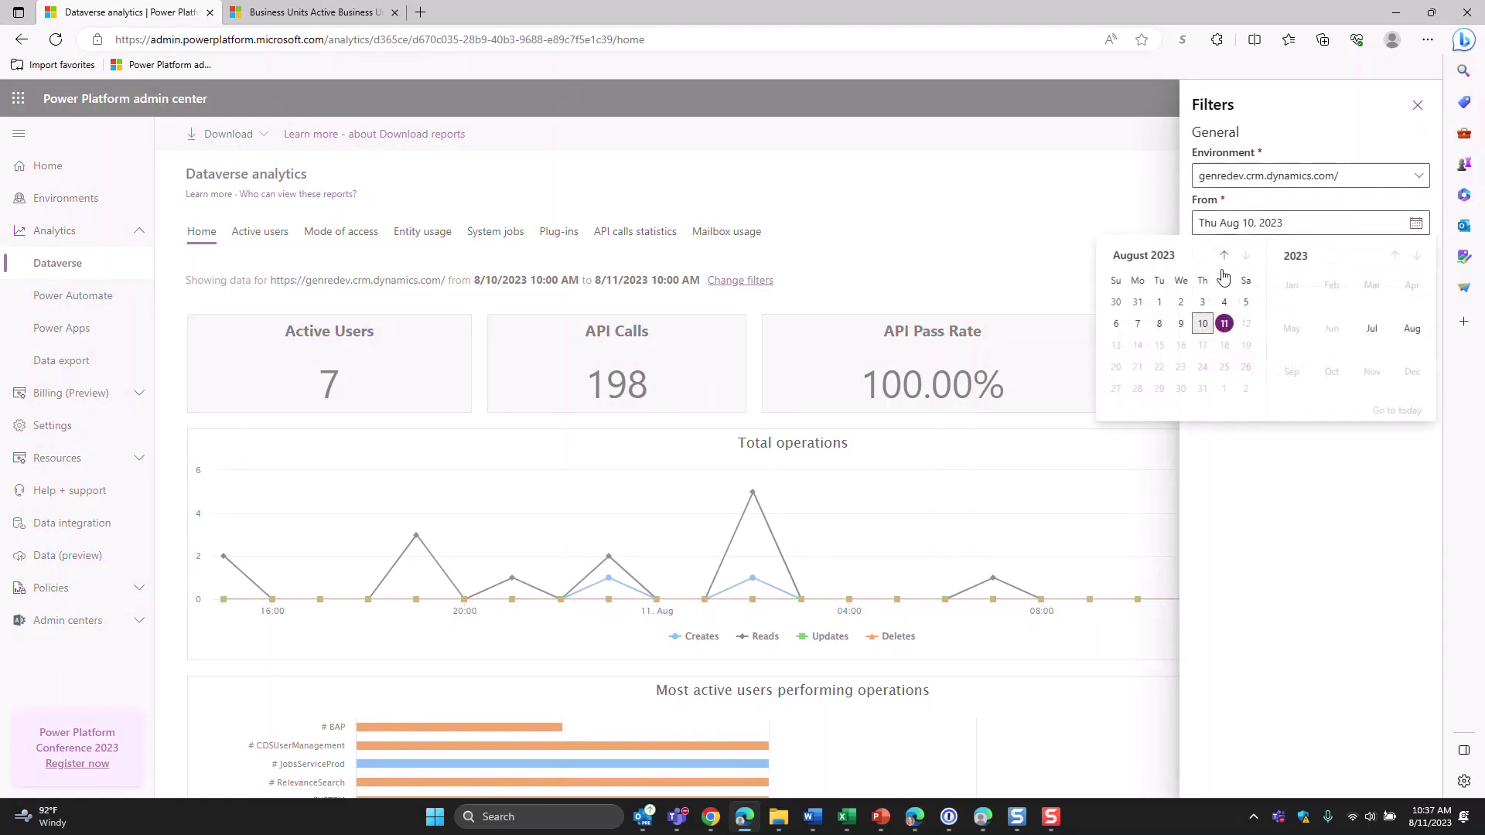
pyautogui.click(1224, 255)
pyautogui.click(1181, 346)
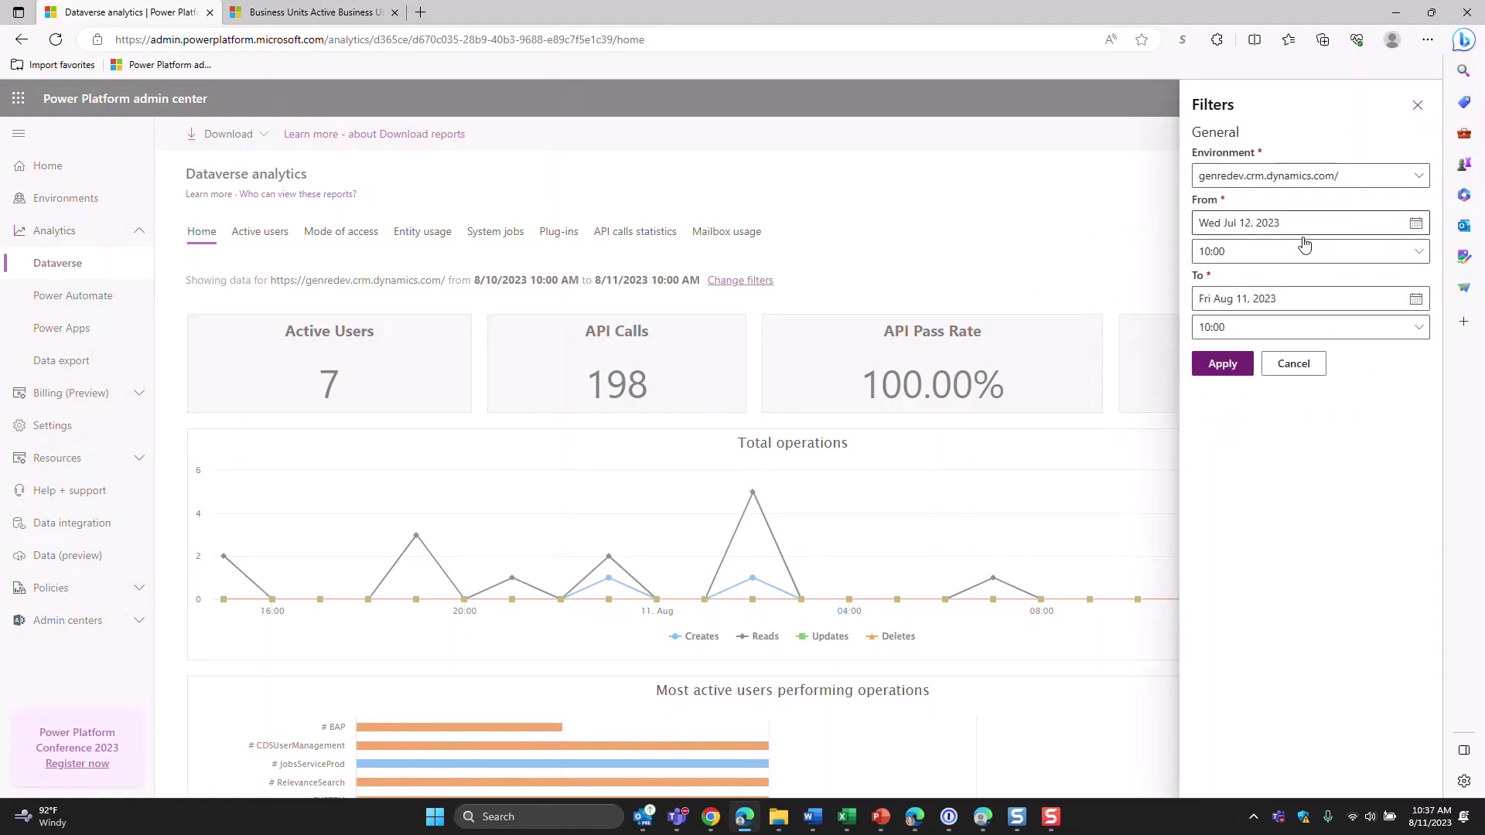
pyautogui.click(1238, 363)
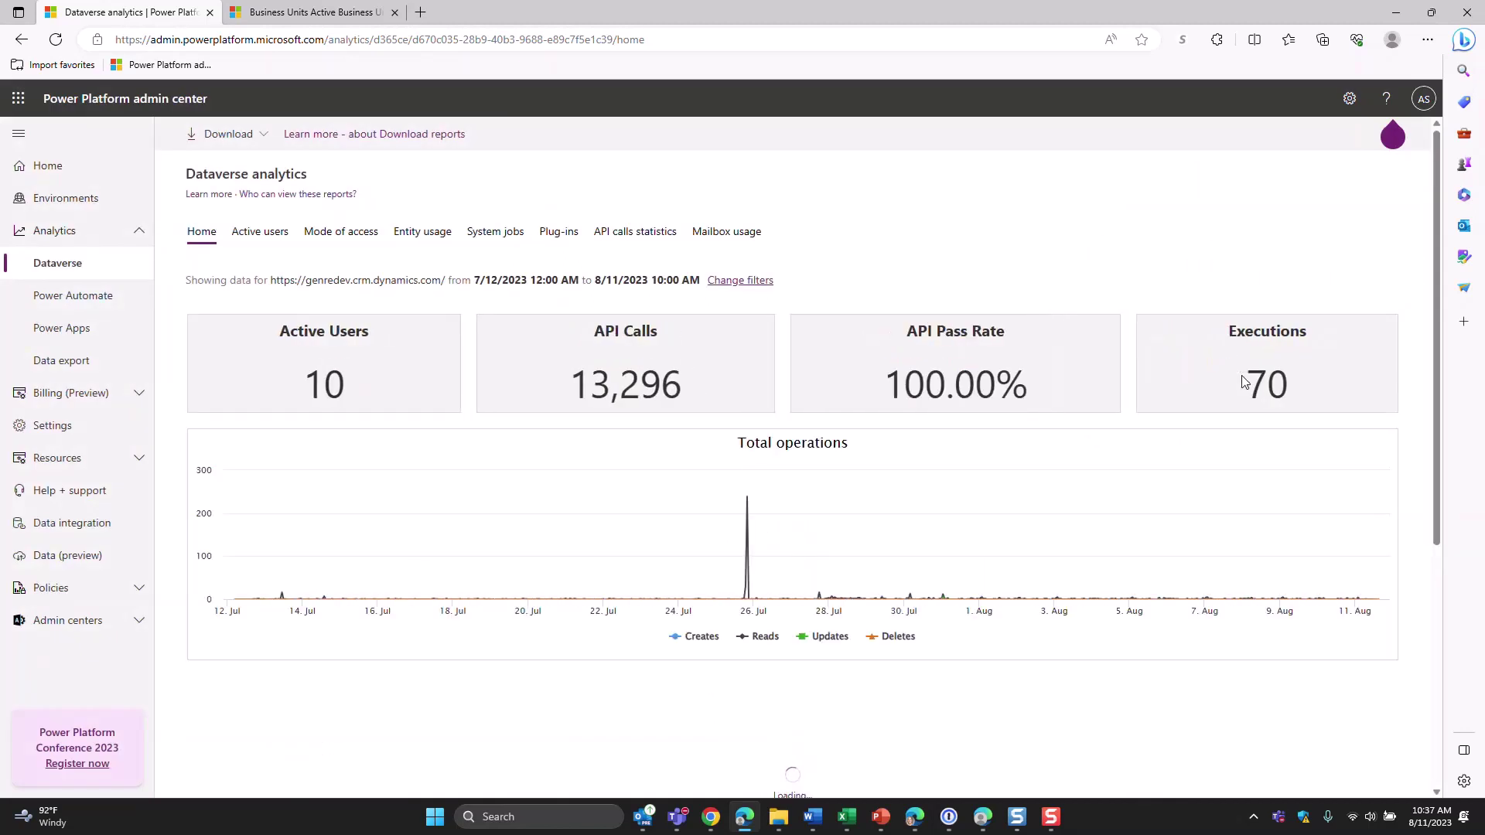
# Show the Active users report in Dataverse analytics and look through the reports available for download.
pyautogui.click(256, 232)
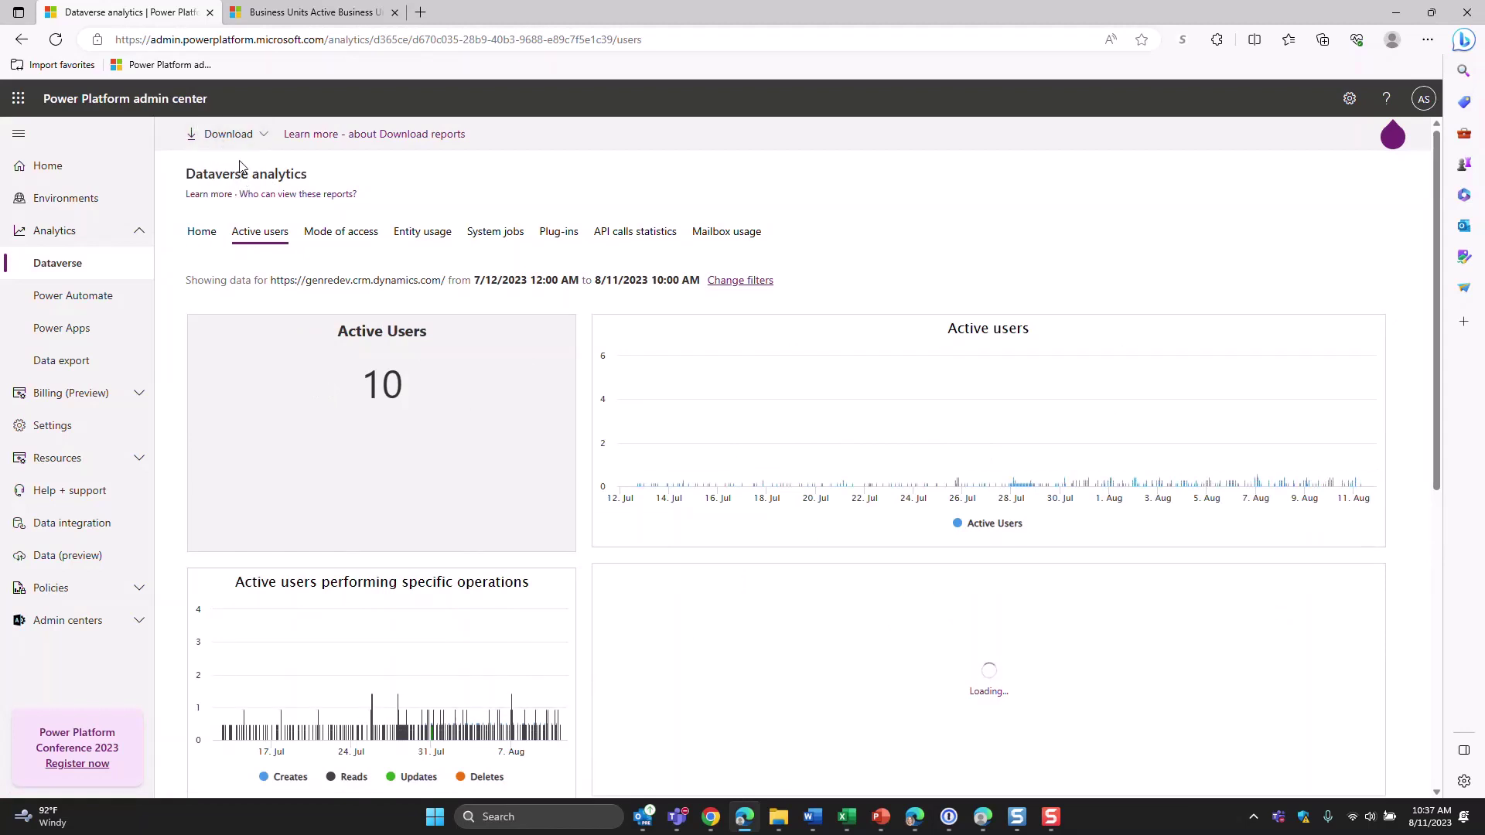
pyautogui.click(263, 139)
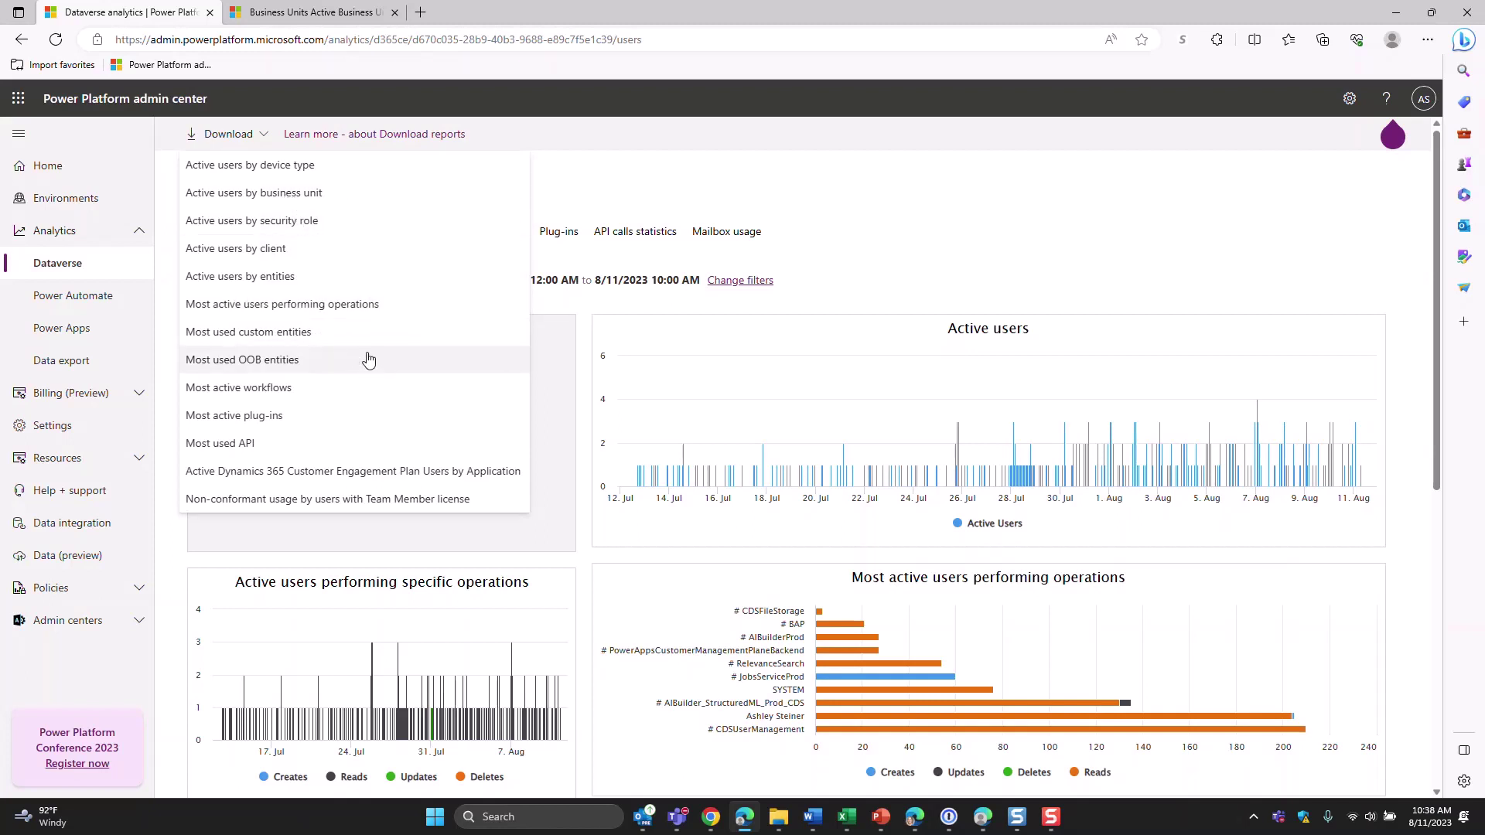
pyautogui.tripleClick(714, 190)
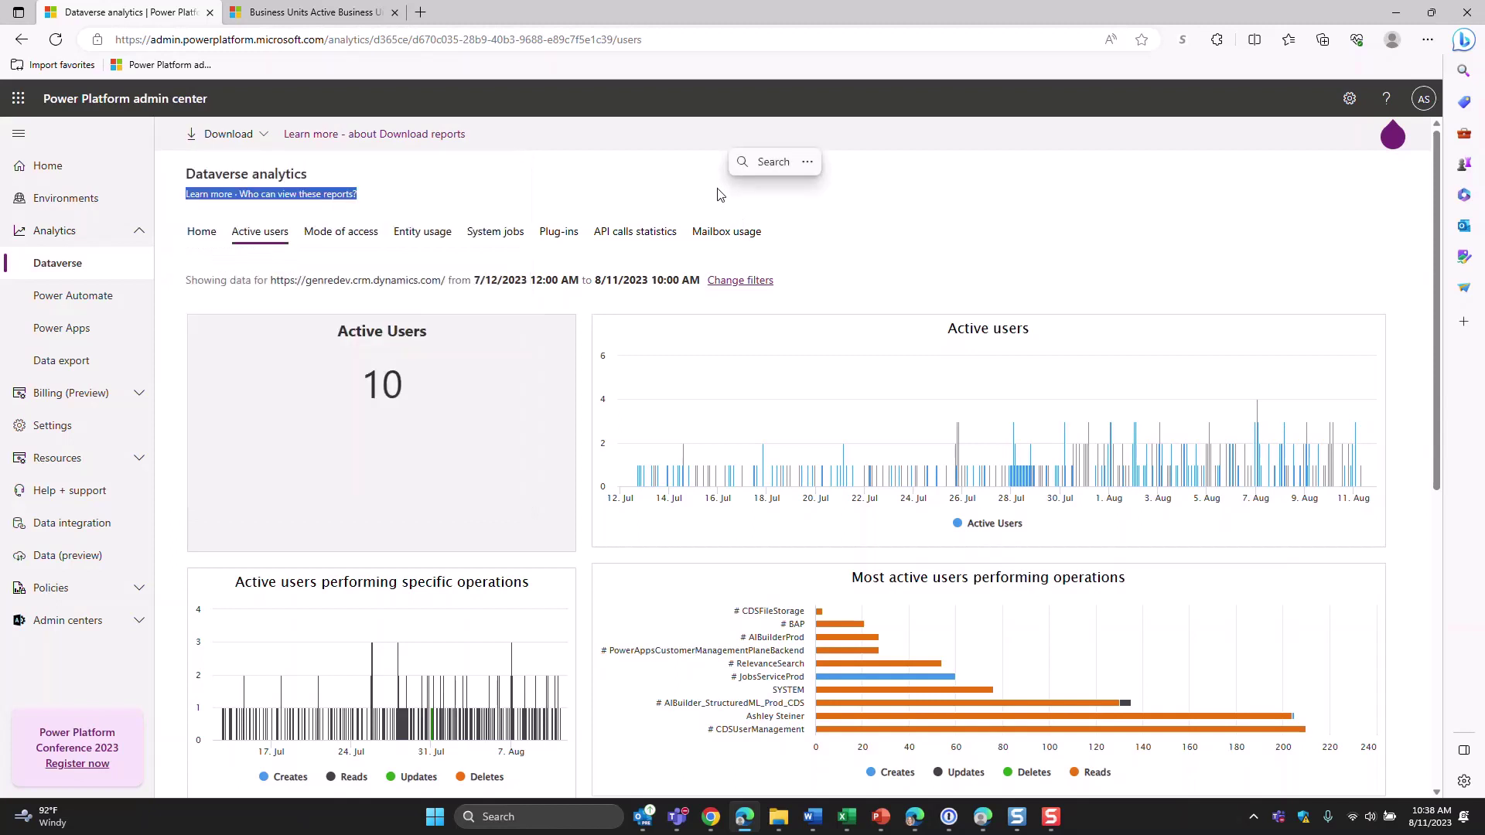
# View the Errors report in Power Automate analytics, then open the Power Apps analytics.
pyautogui.click(103, 310)
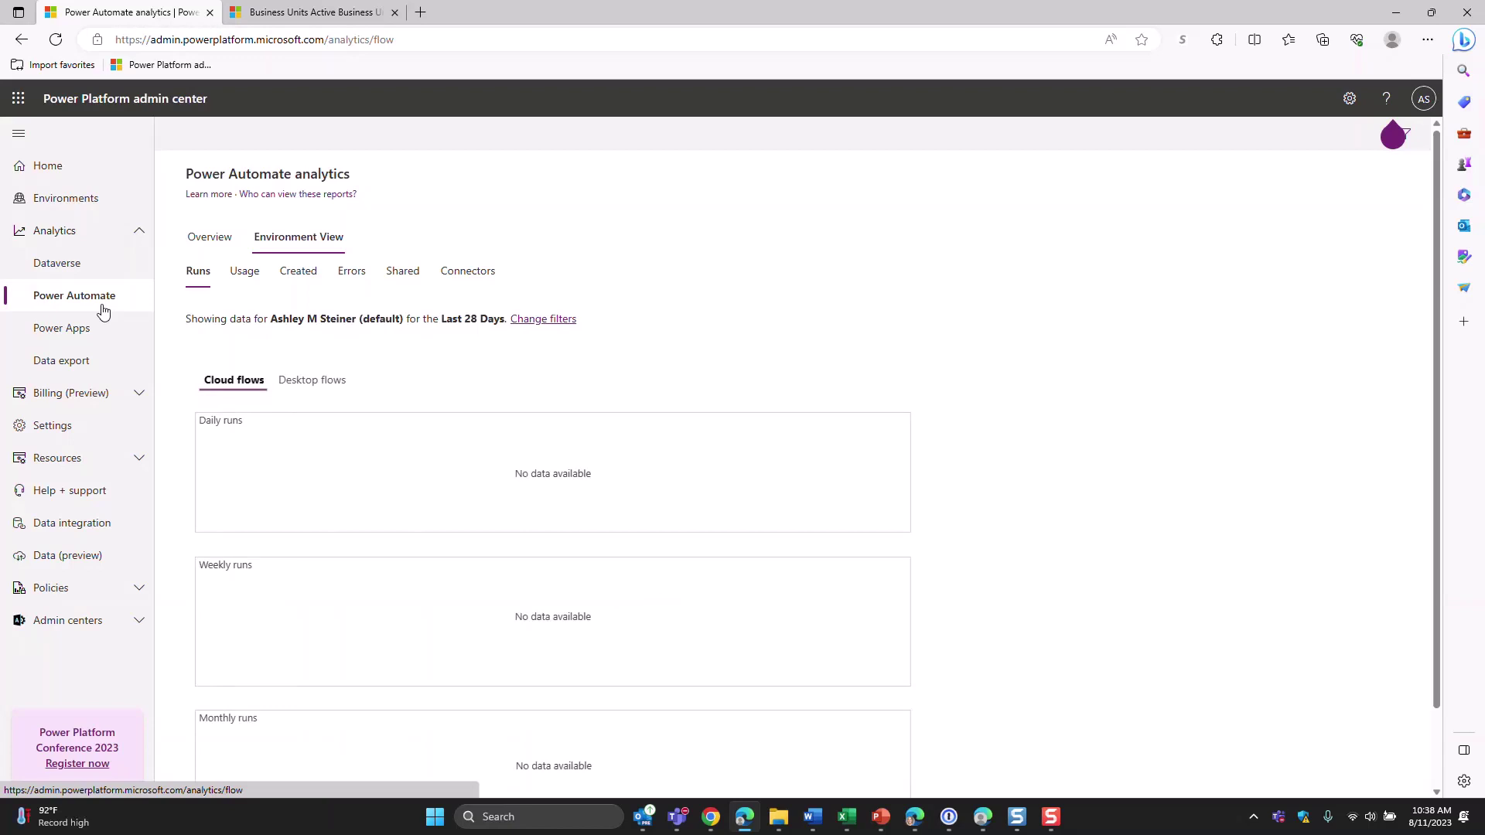
pyautogui.click(352, 272)
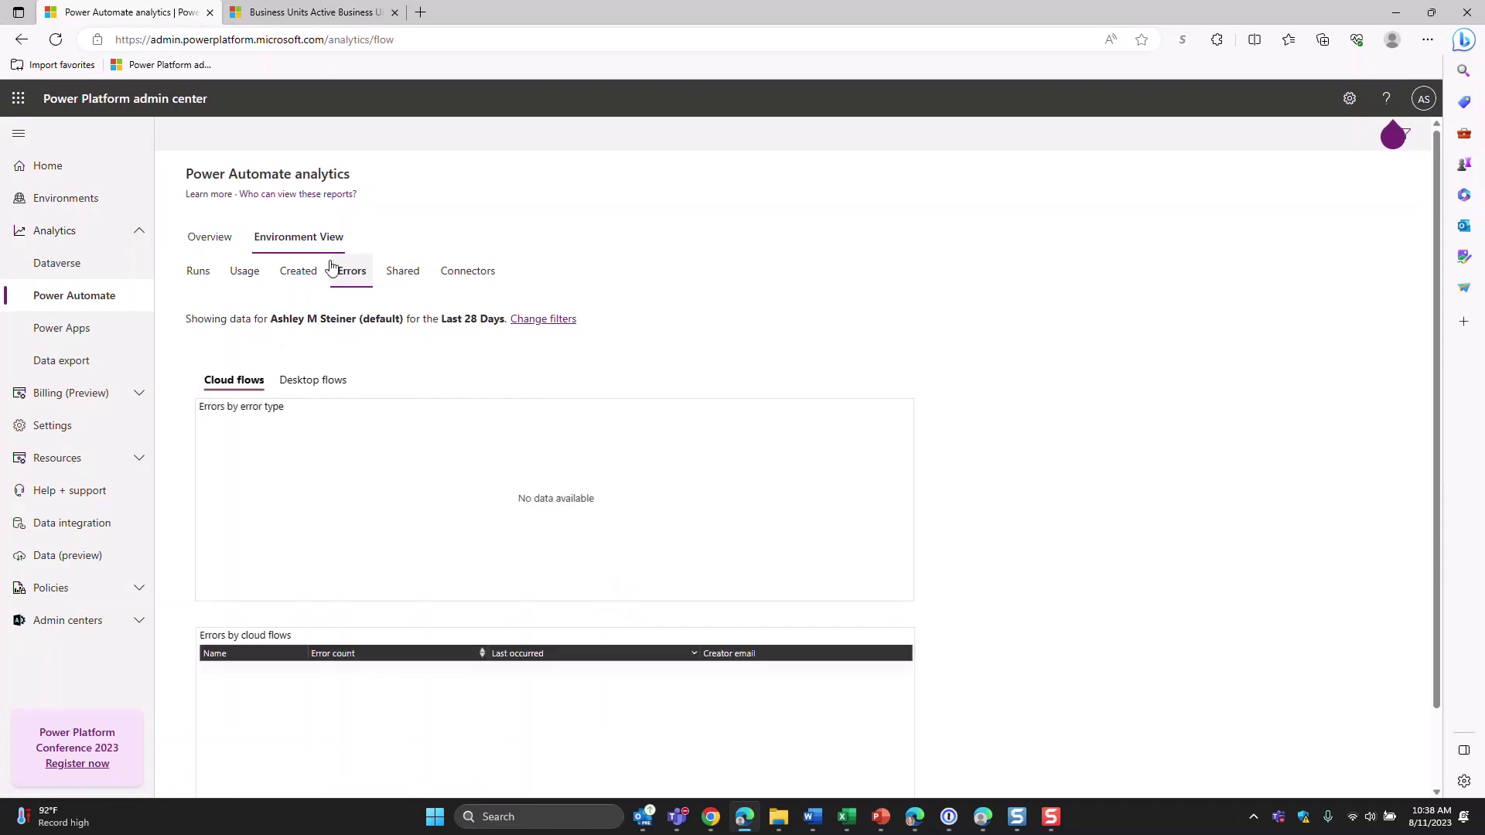
pyautogui.click(69, 329)
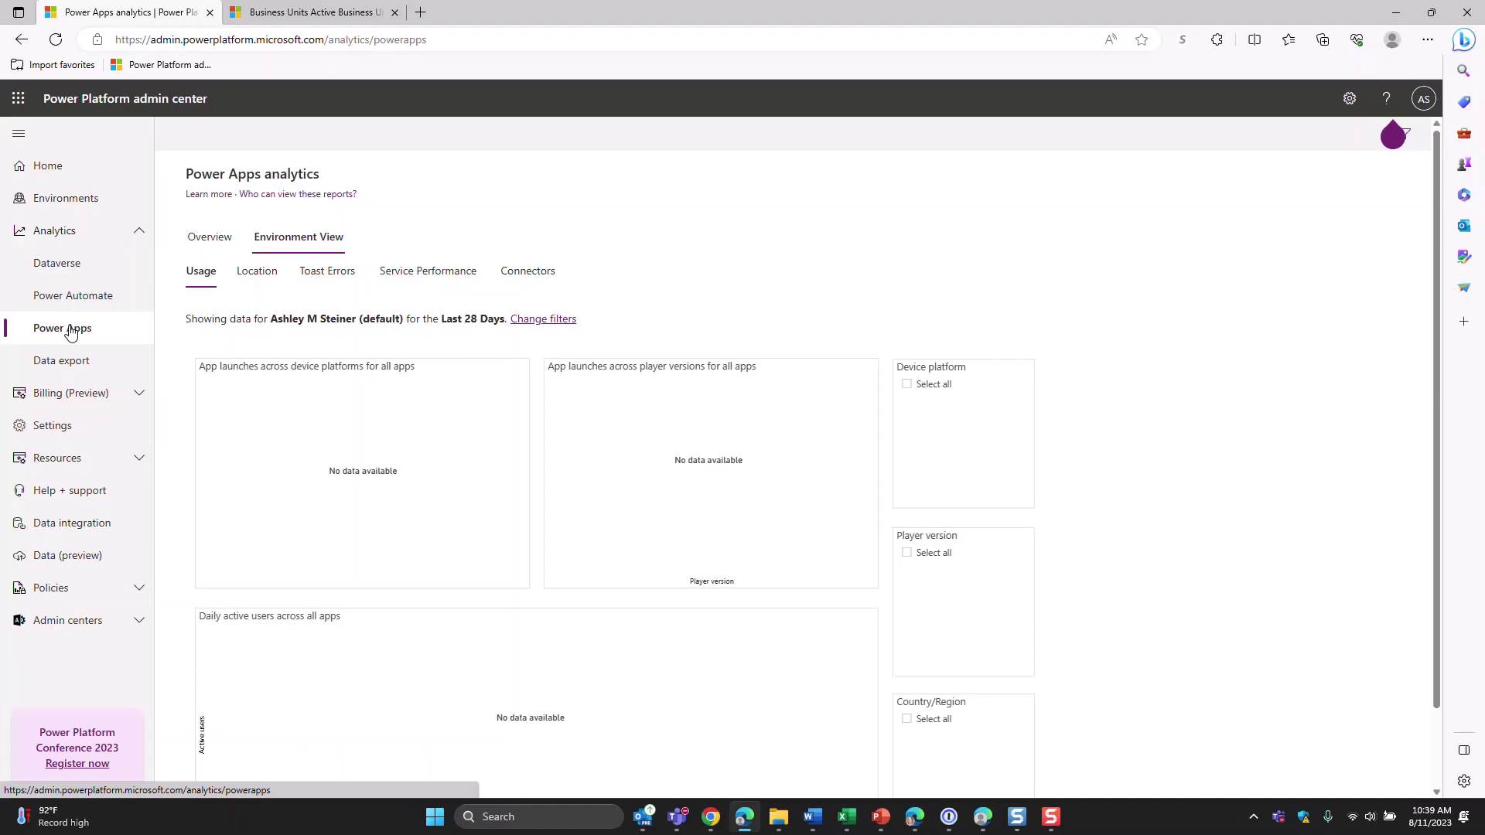
# View the analytics Data export page, then open the Licenses (Preview) page under Billing.
pyautogui.click(78, 363)
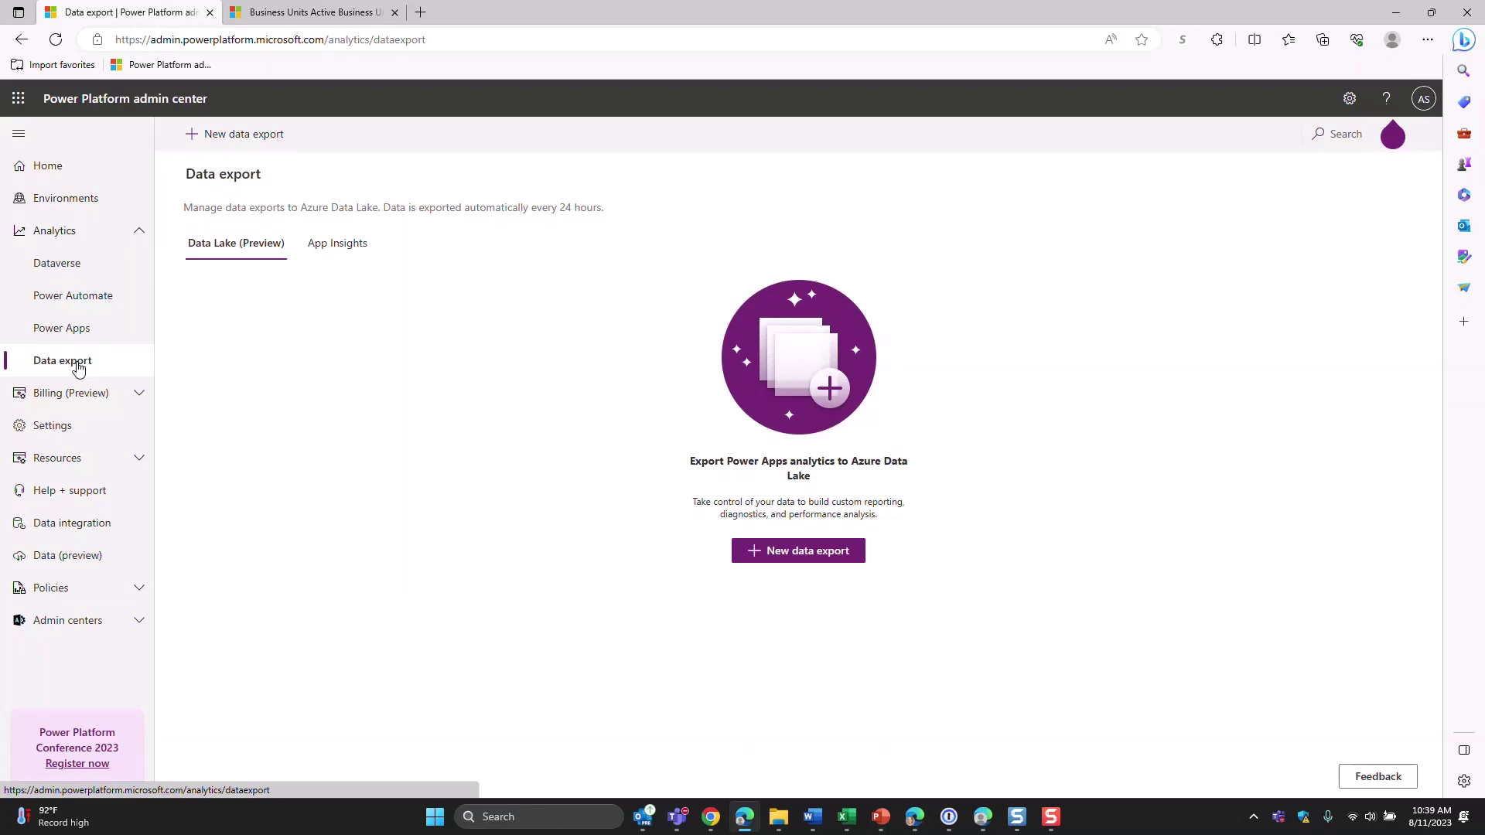
pyautogui.click(138, 394)
pyautogui.click(122, 433)
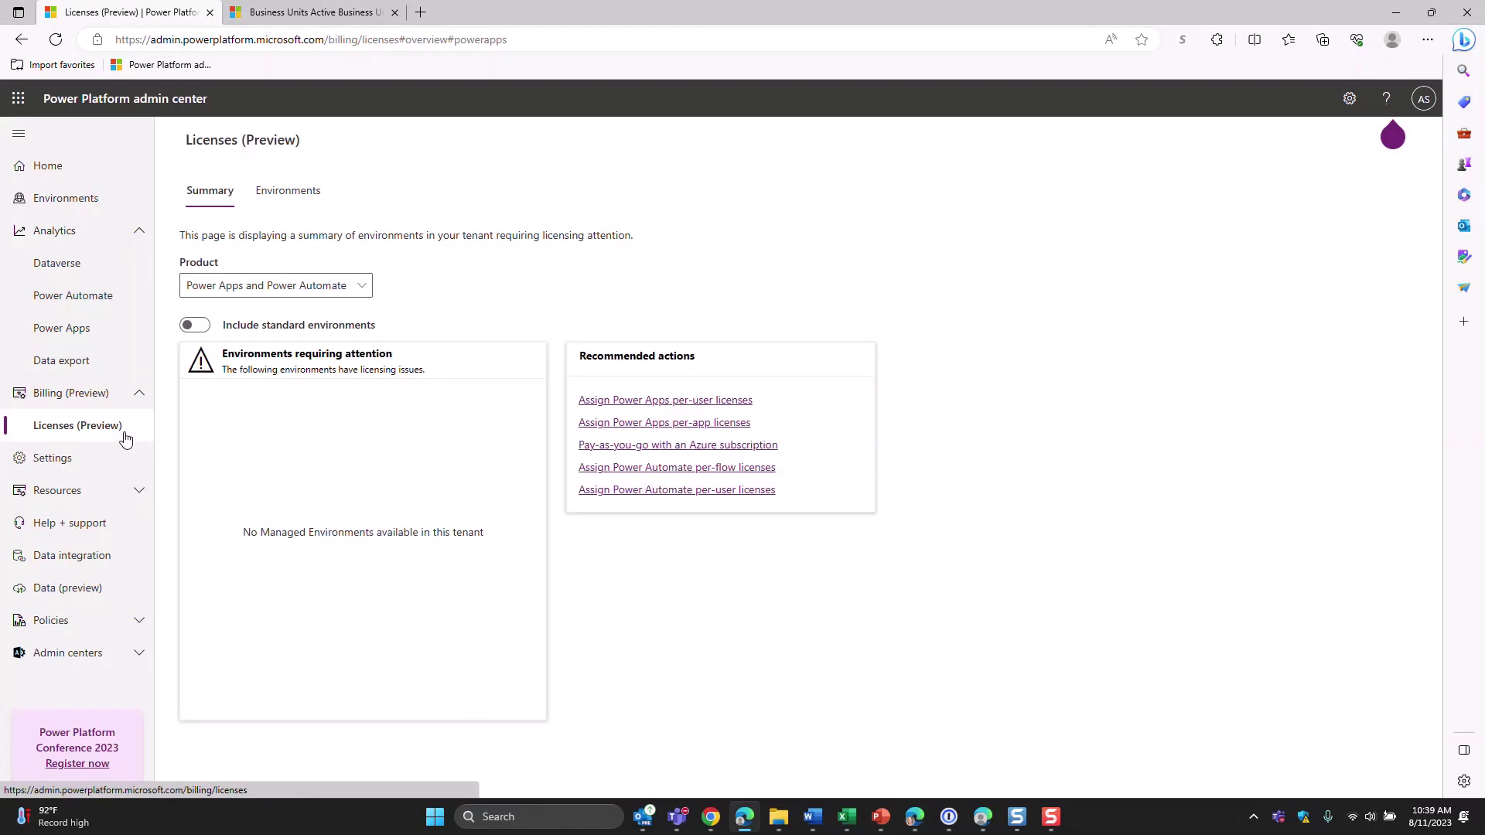
# Open the tenant settings and inspect the Copilot (preview) setting without changing it.
pyautogui.click(93, 458)
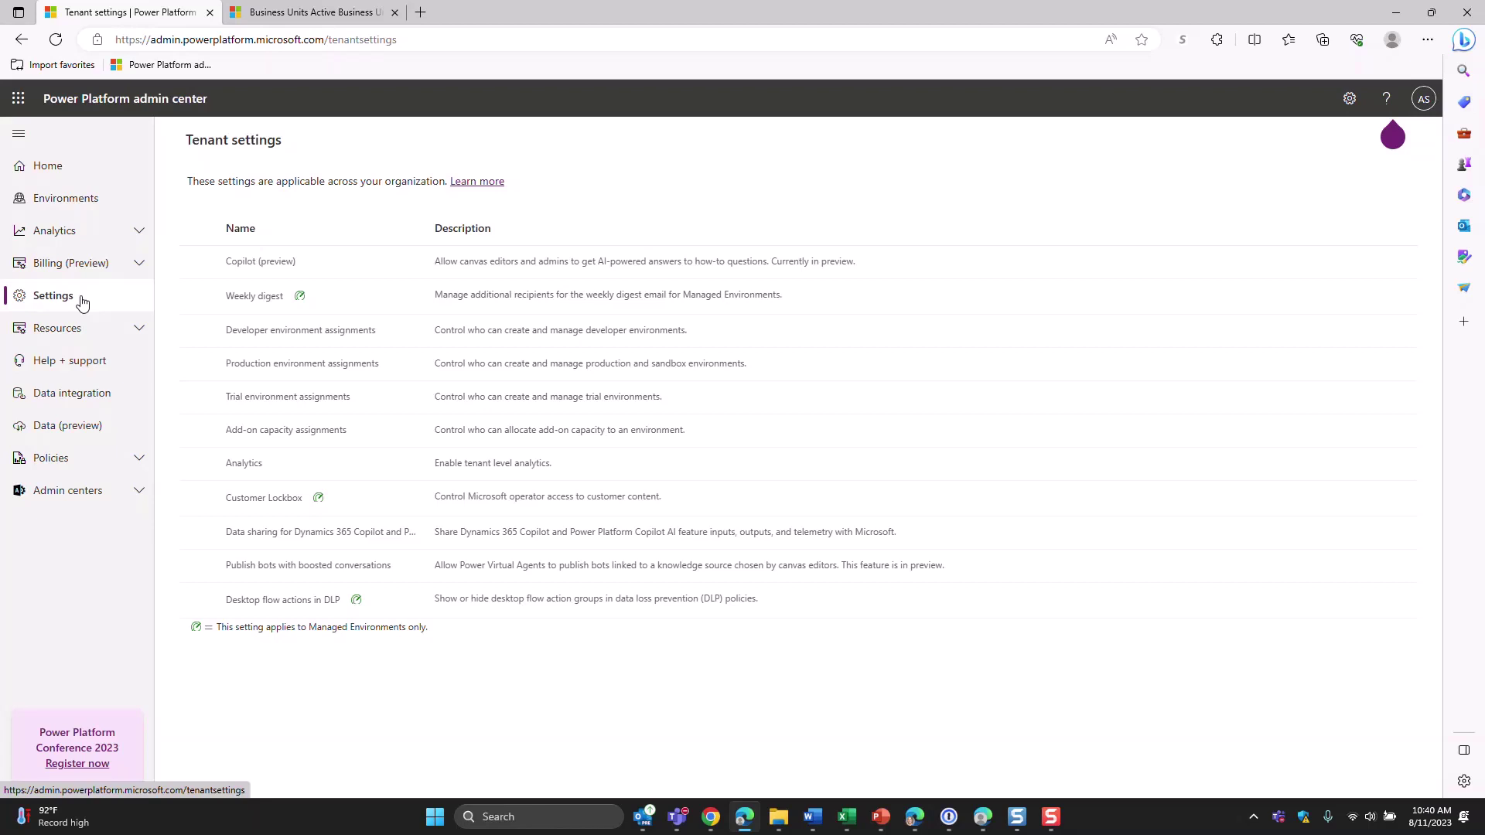
pyautogui.click(569, 259)
pyautogui.click(1389, 773)
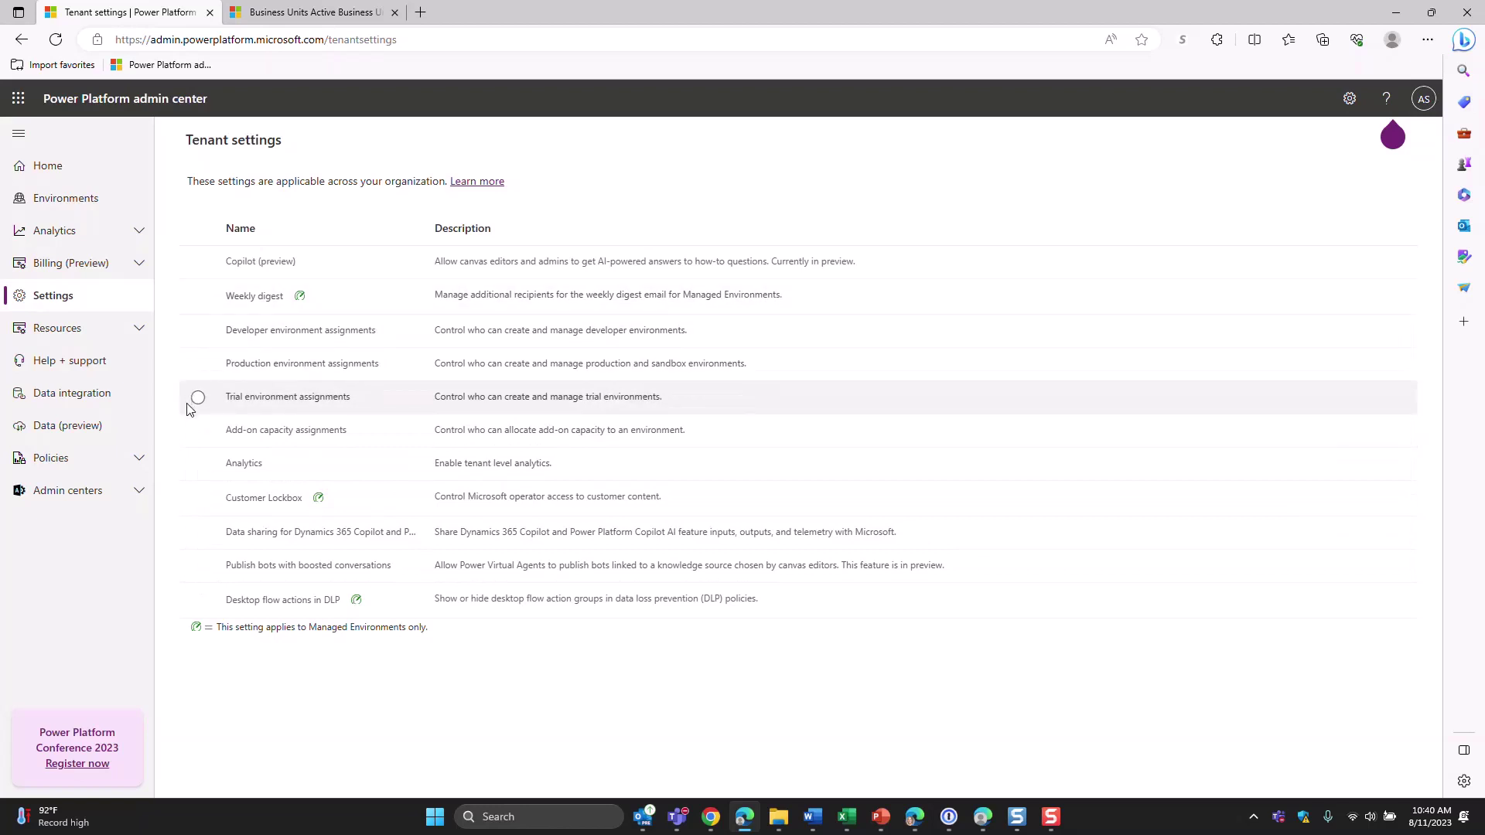
# Open the Production environment's Dataverse capacity details and examine the database and file usage trends by table.
pyautogui.click(135, 326)
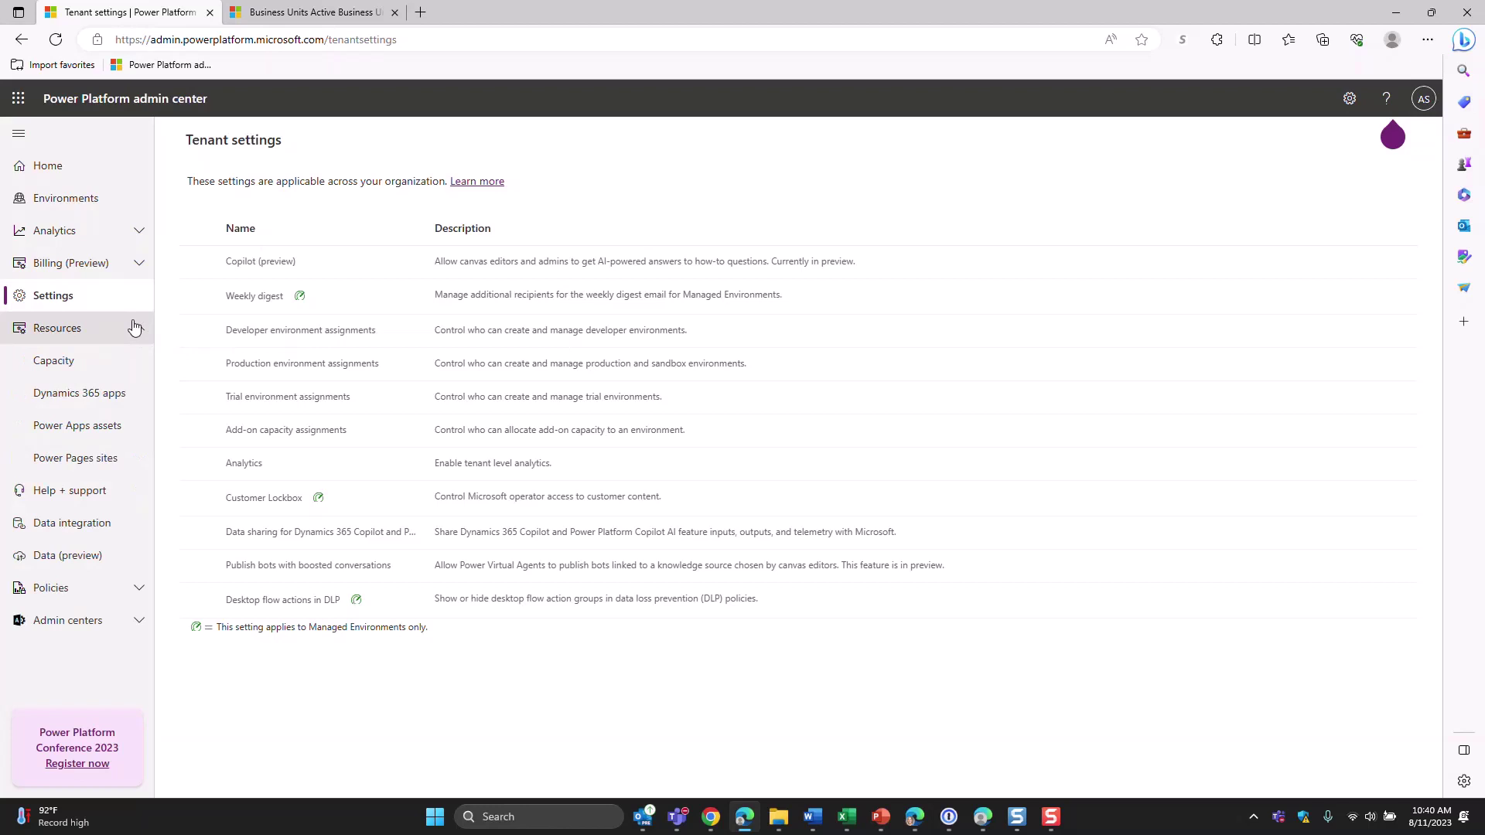
pyautogui.click(123, 371)
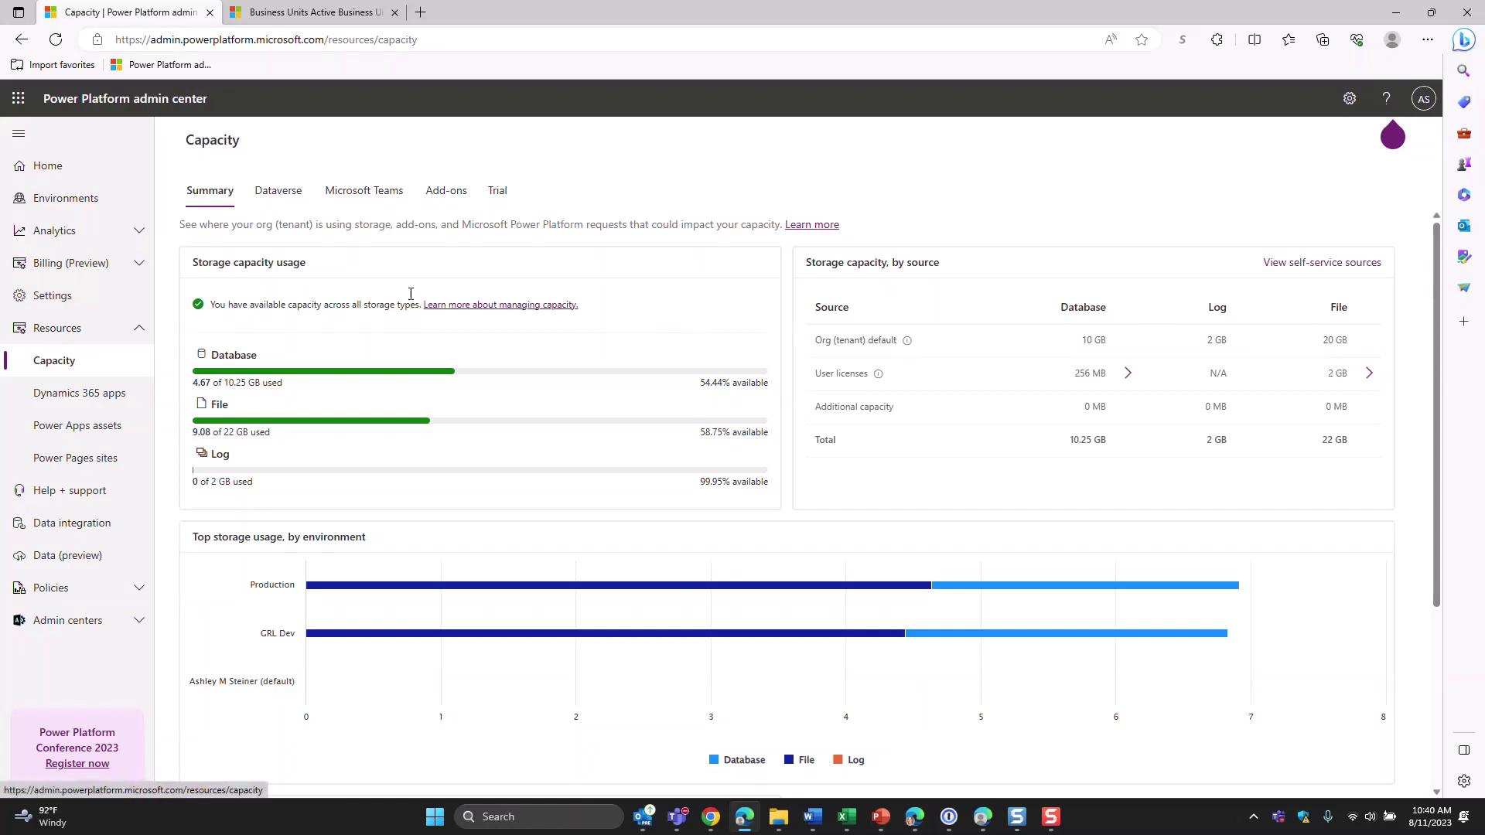
pyautogui.click(285, 193)
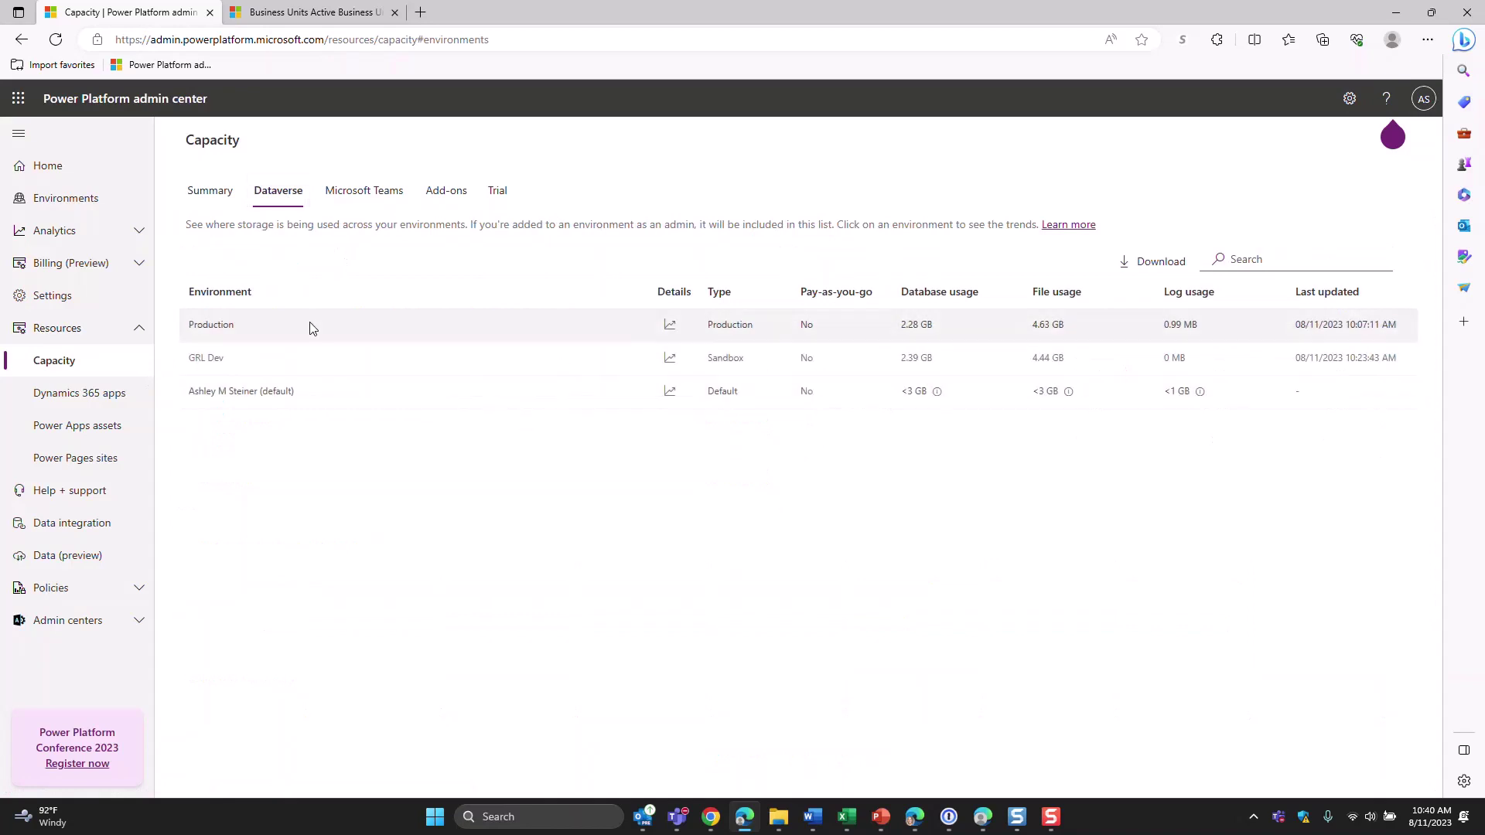
pyautogui.click(671, 326)
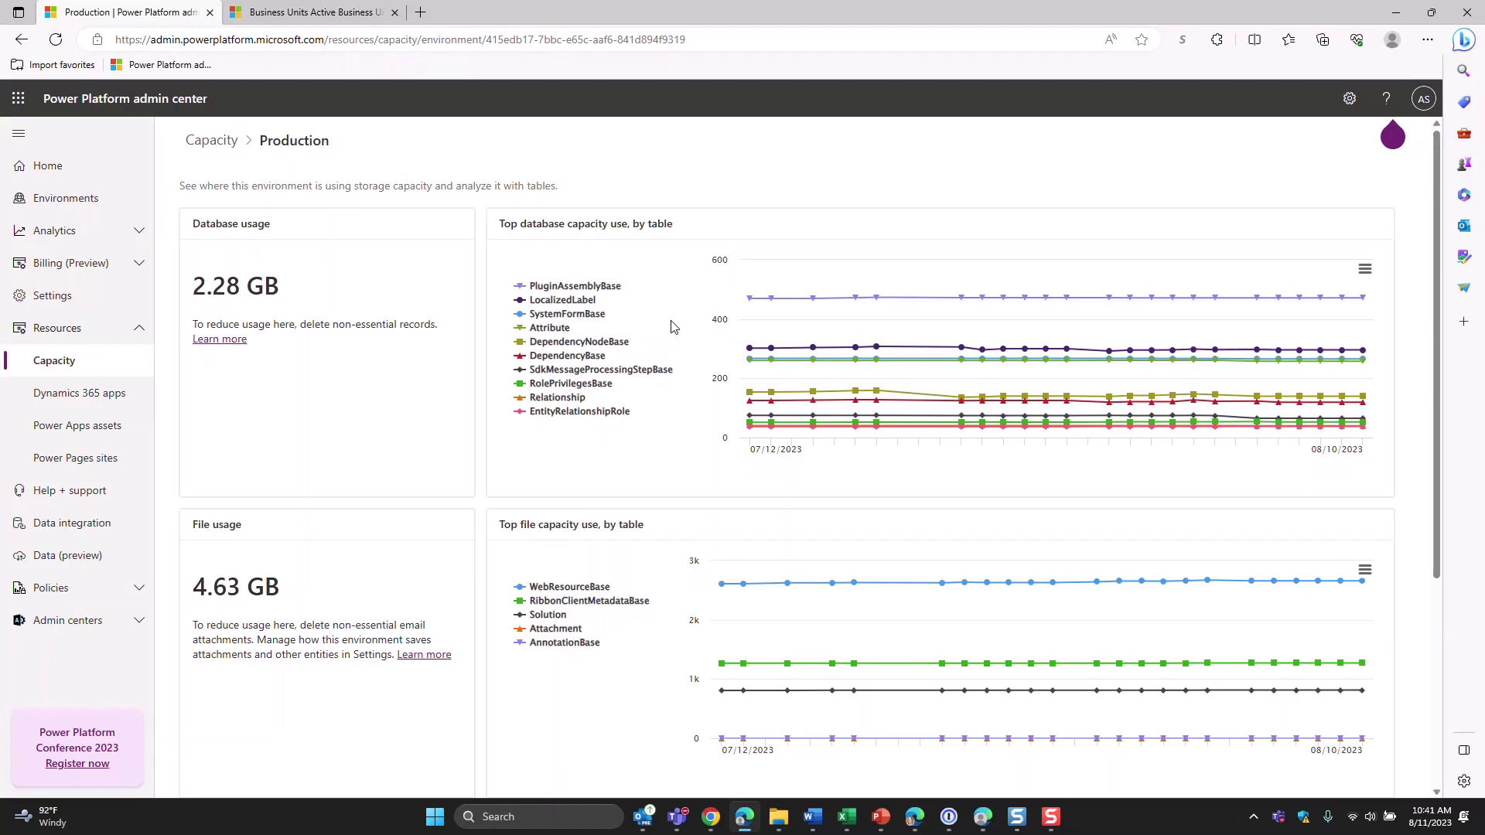
pyautogui.moveTo(963, 588)
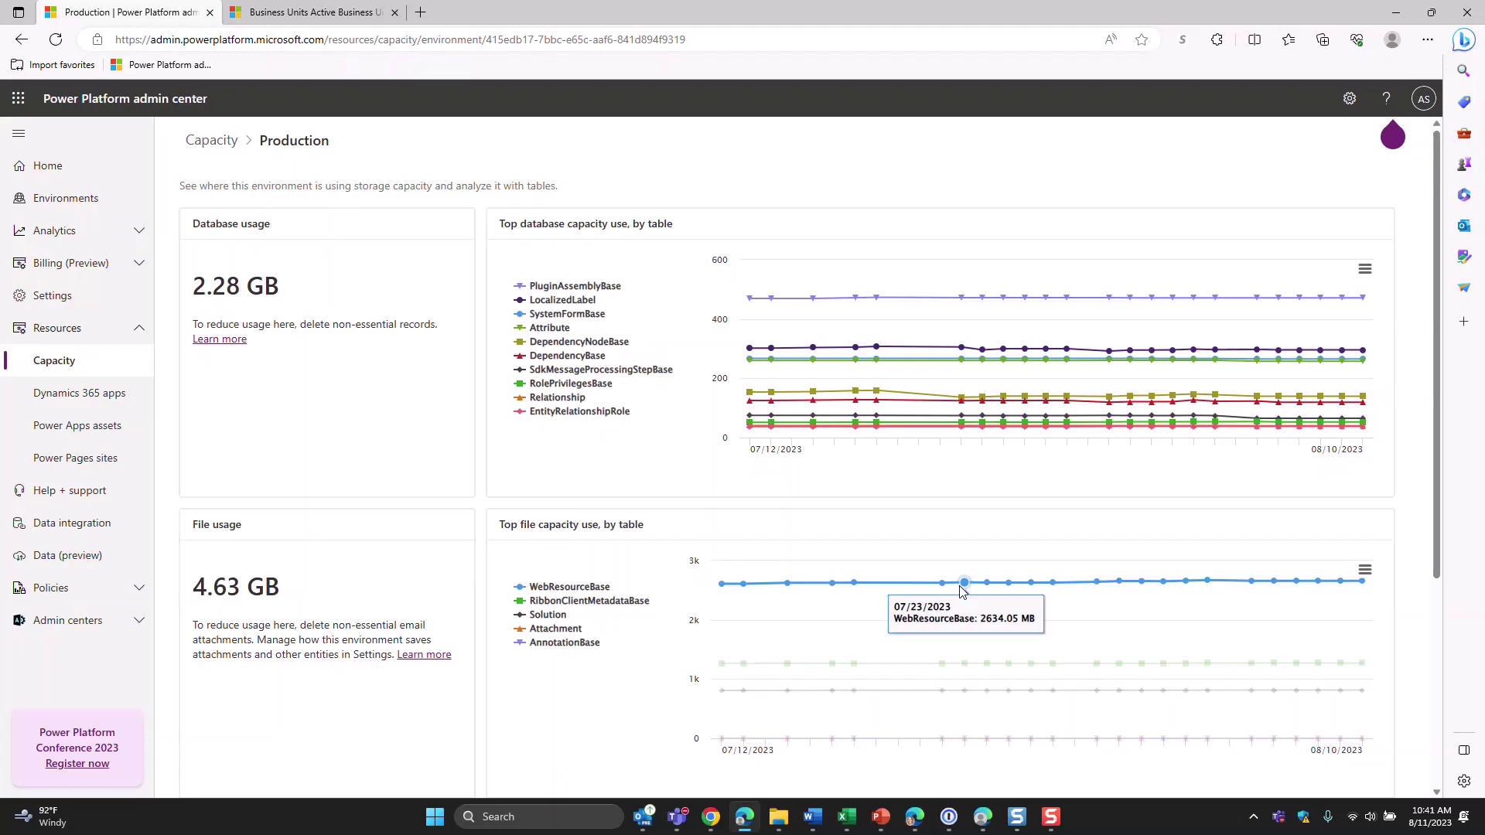
pyautogui.moveTo(861, 348)
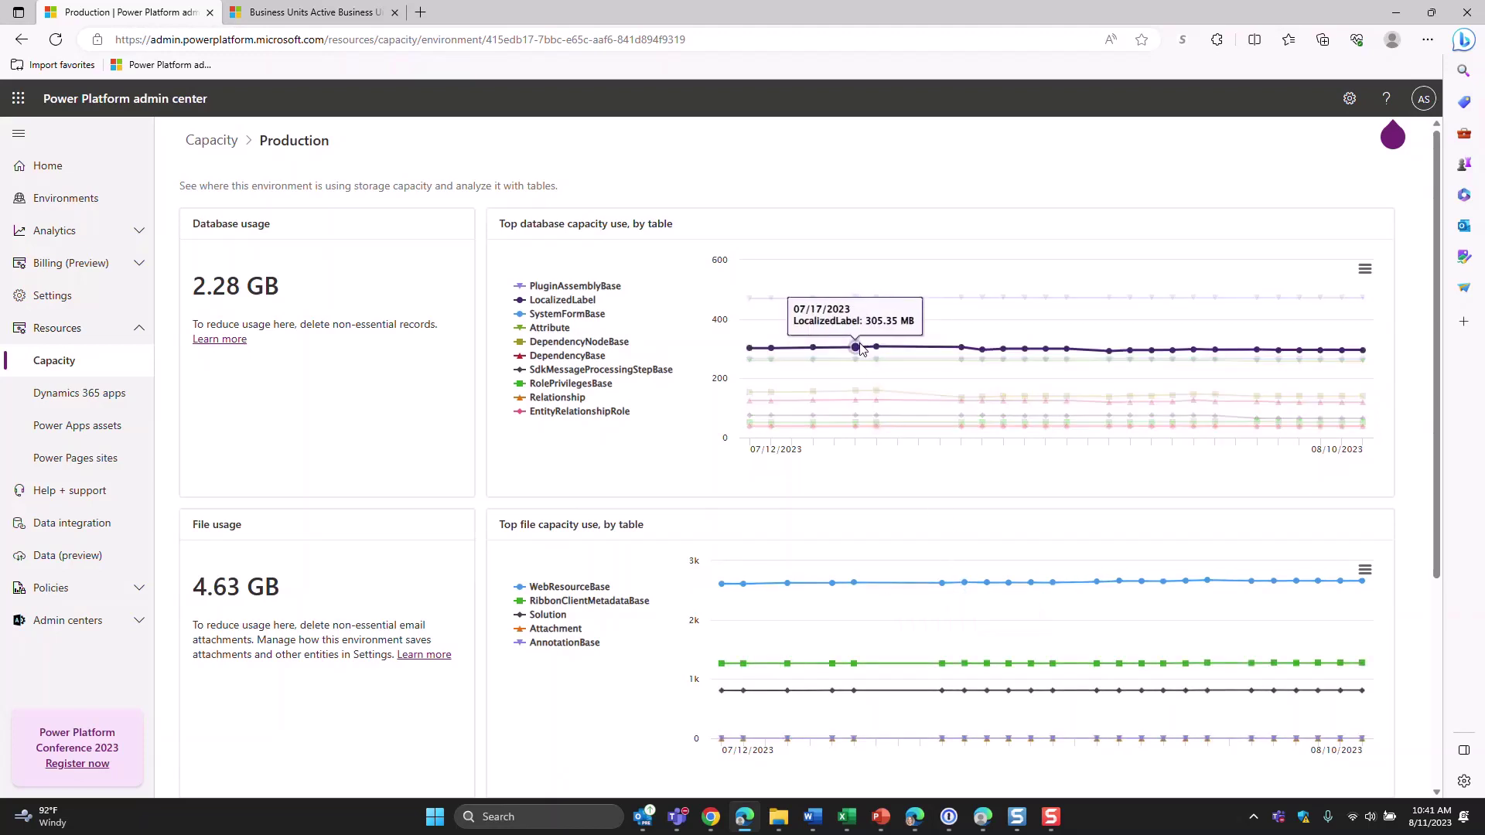
pyautogui.moveTo(848, 423)
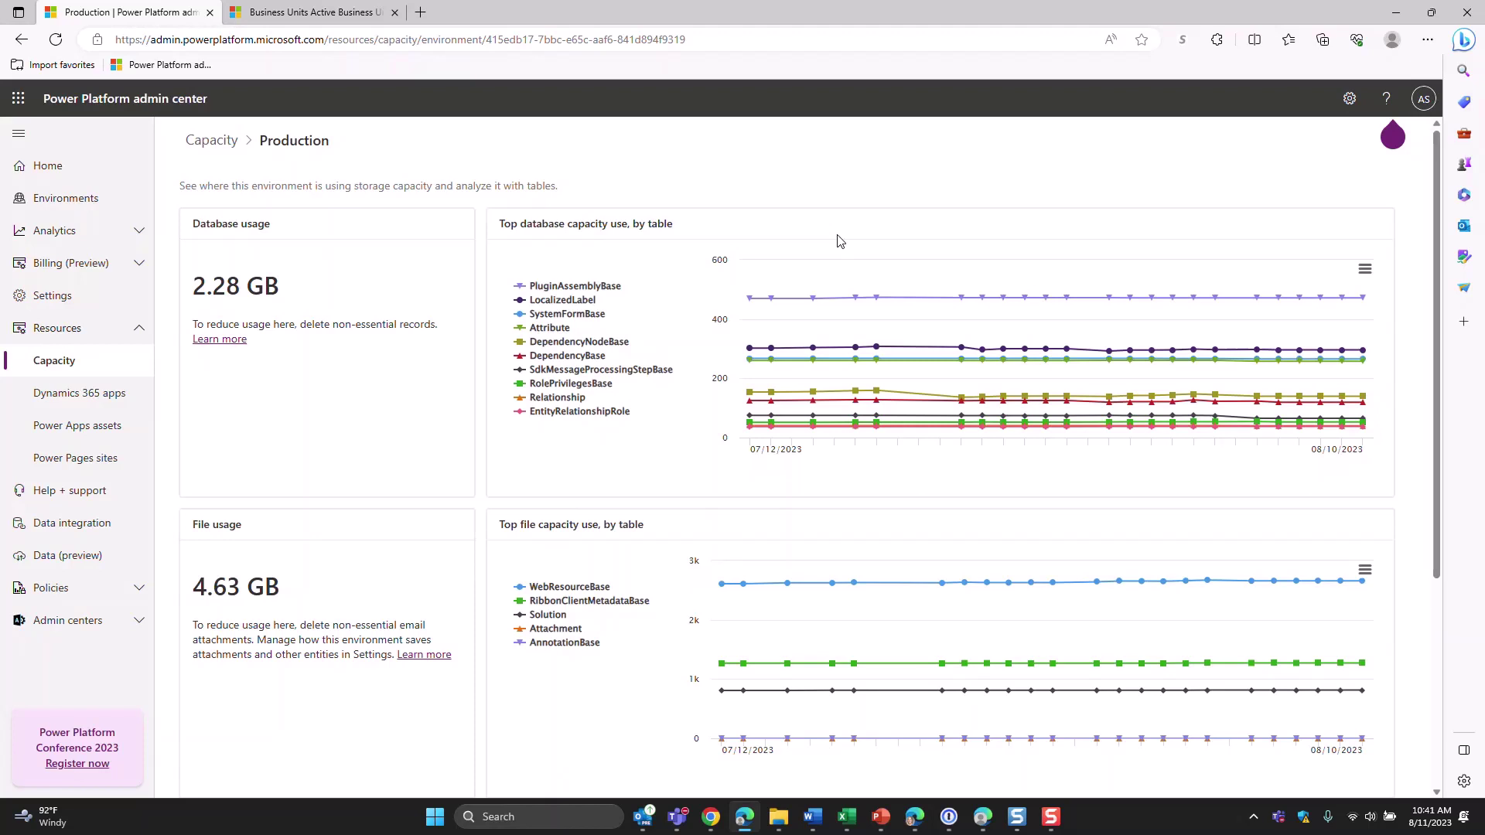
# Open the tenant's Dynamics 365 apps and check the available actions for Business Central Virtual Entity and Cards for Power Apps (preview).
pyautogui.click(109, 405)
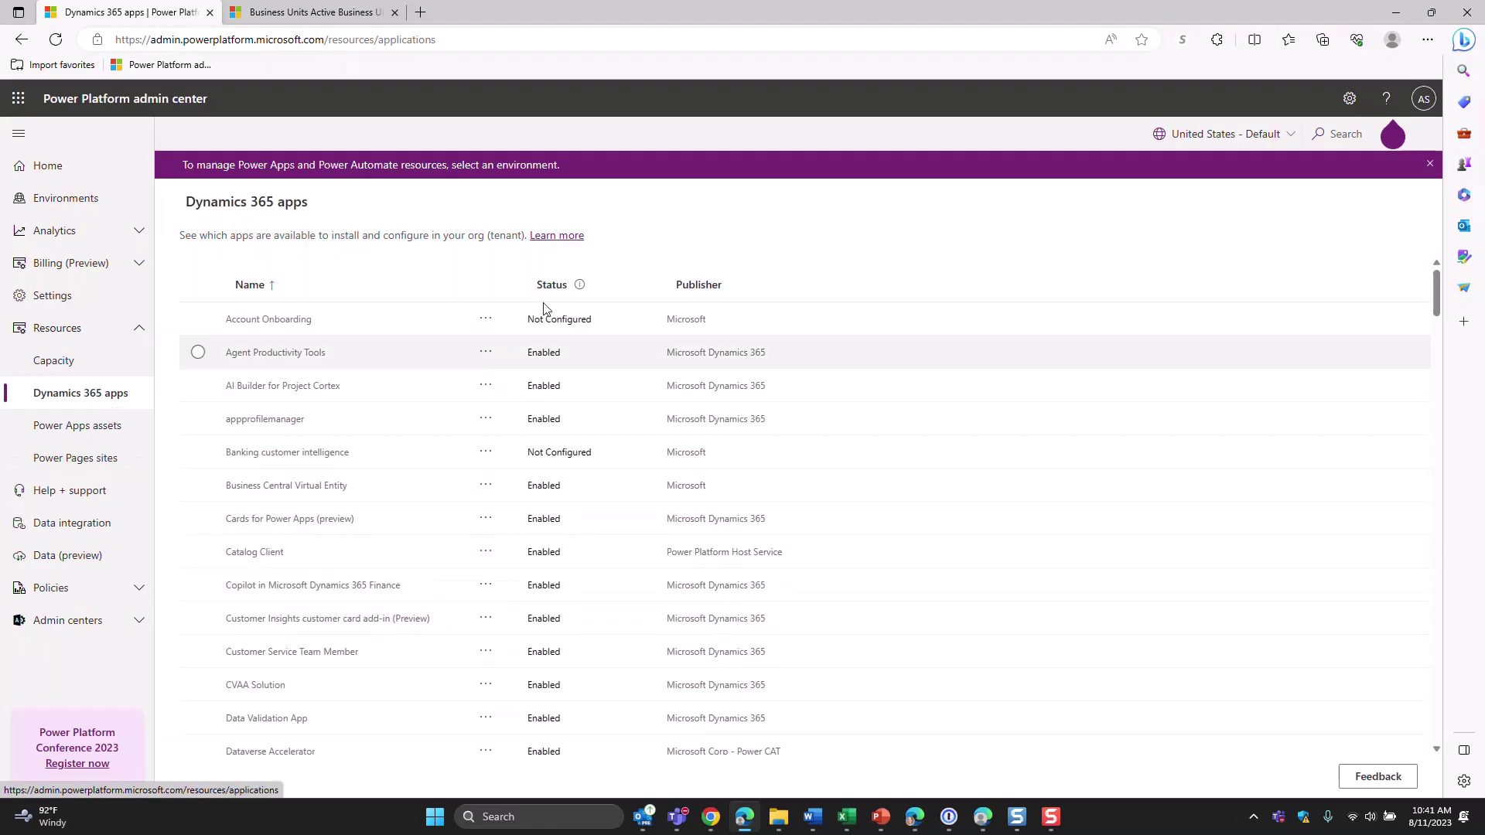
pyautogui.click(495, 486)
pyautogui.click(495, 486)
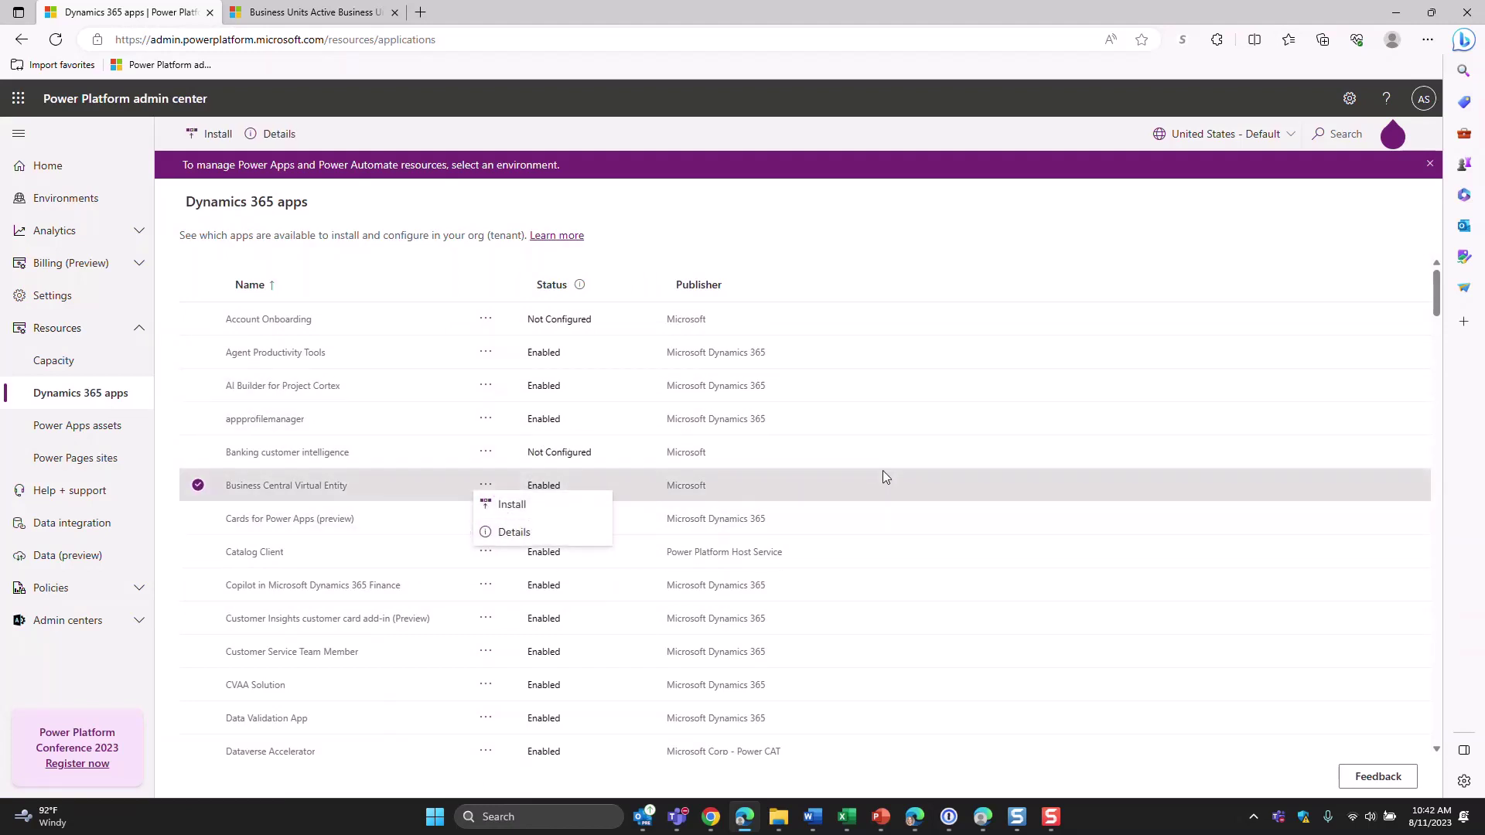
pyautogui.click(691, 492)
pyautogui.click(486, 519)
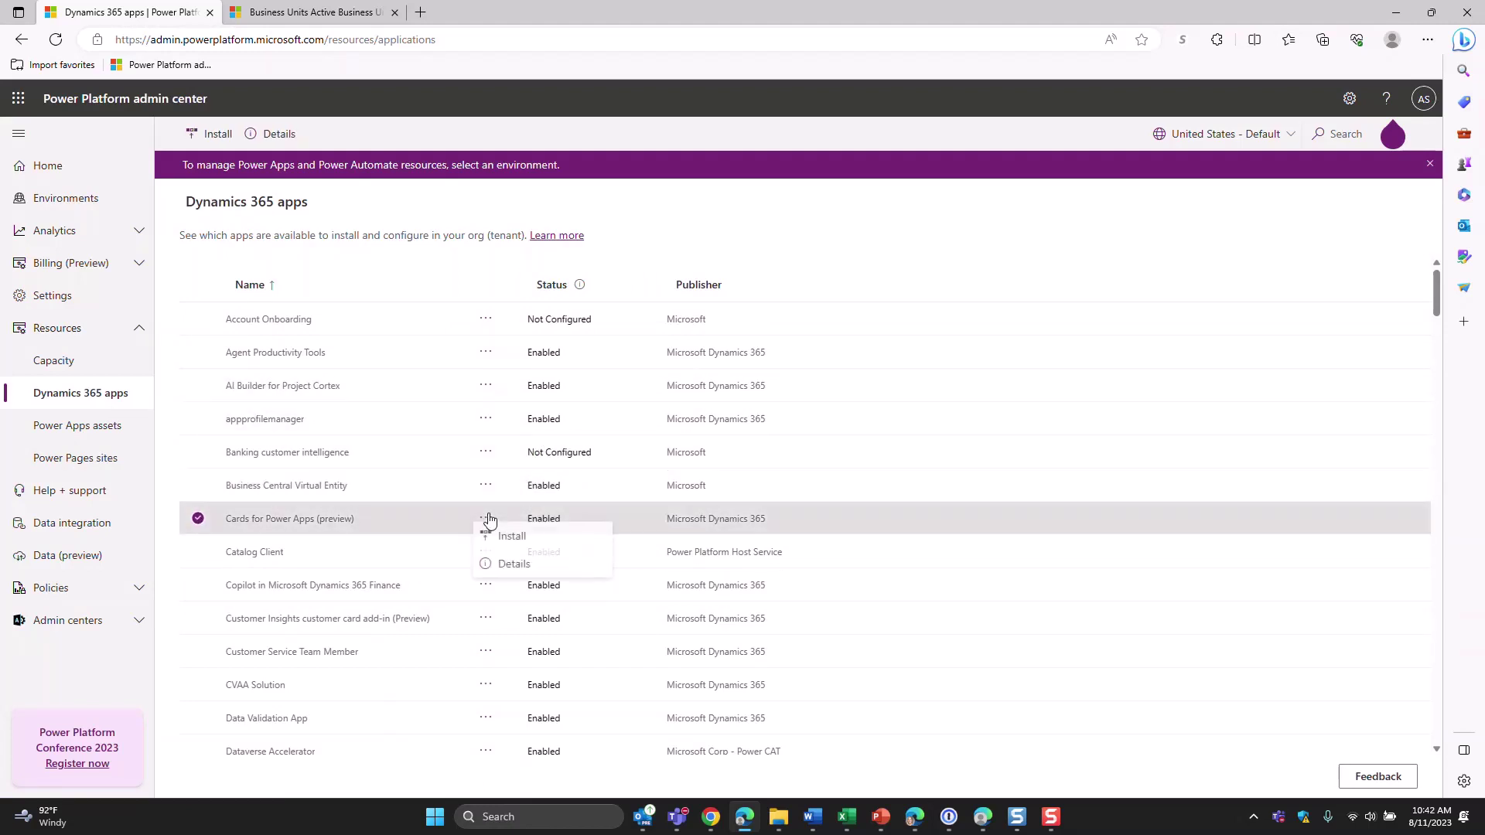
pyautogui.click(837, 515)
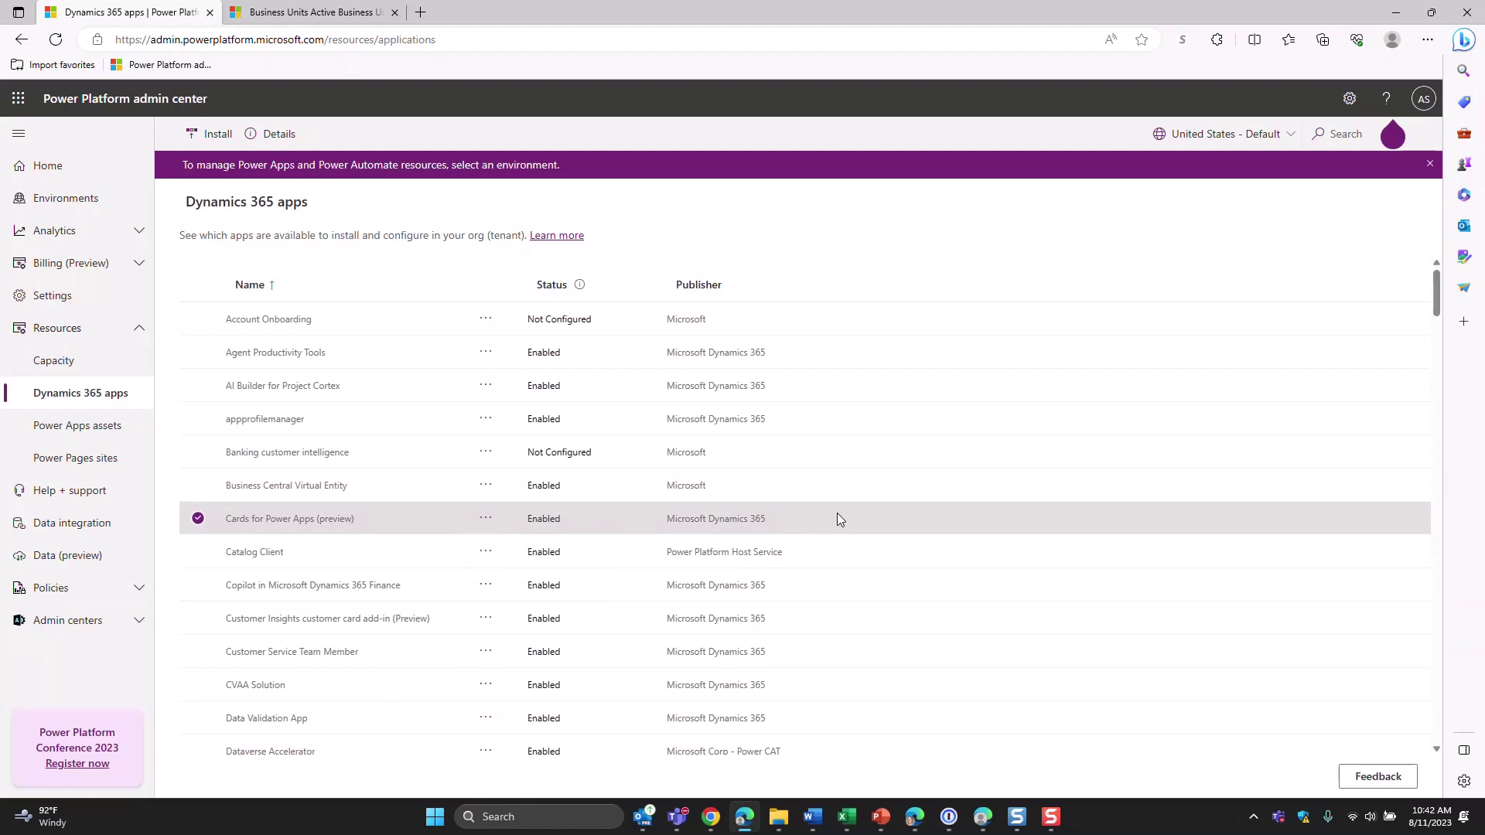
# View the Power Pages sites, then start a new support request from Help + support.
pyautogui.click(128, 461)
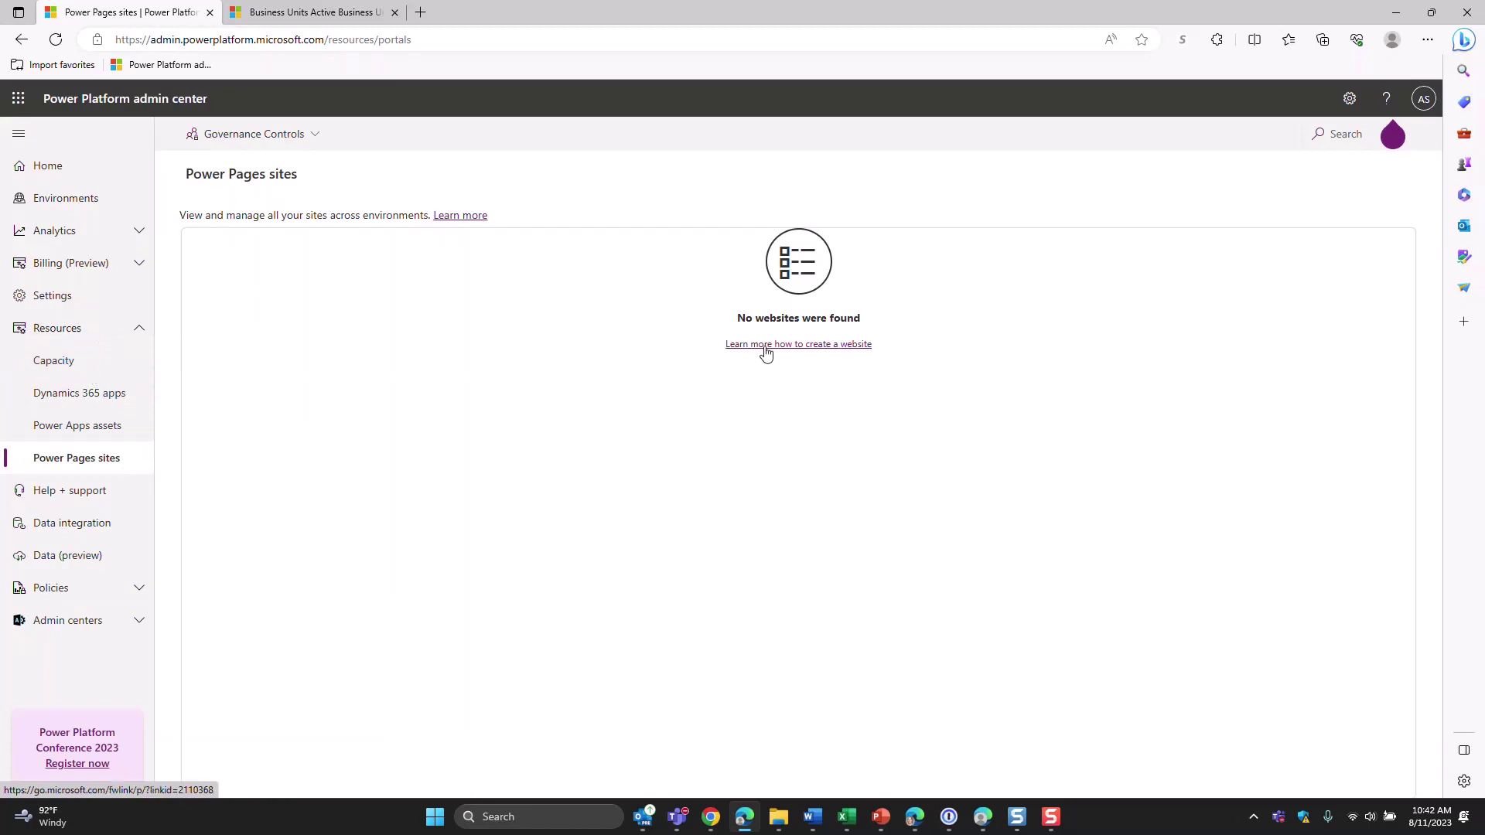
pyautogui.click(121, 338)
pyautogui.click(118, 362)
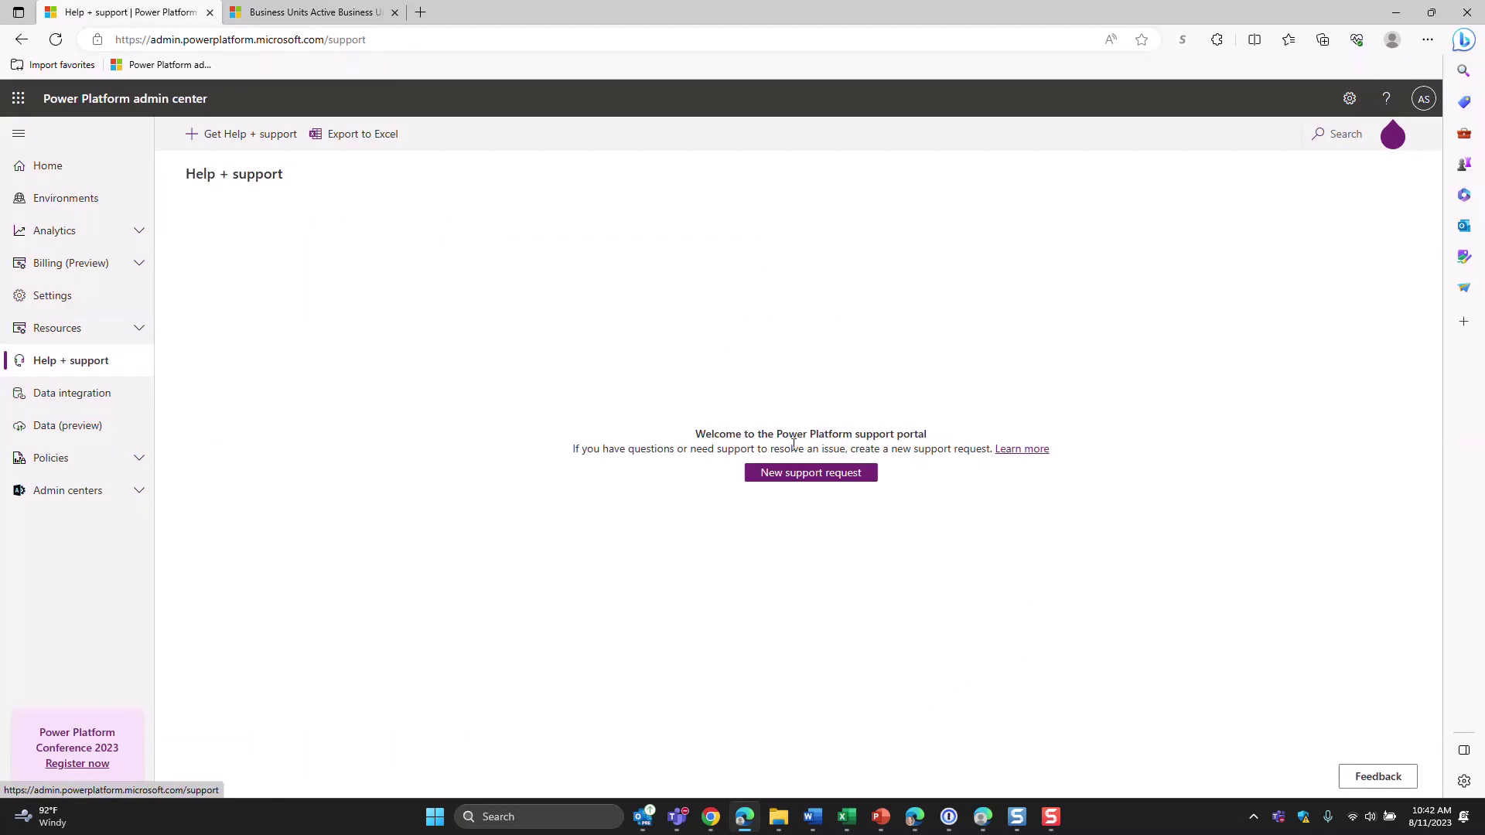
pyautogui.click(817, 483)
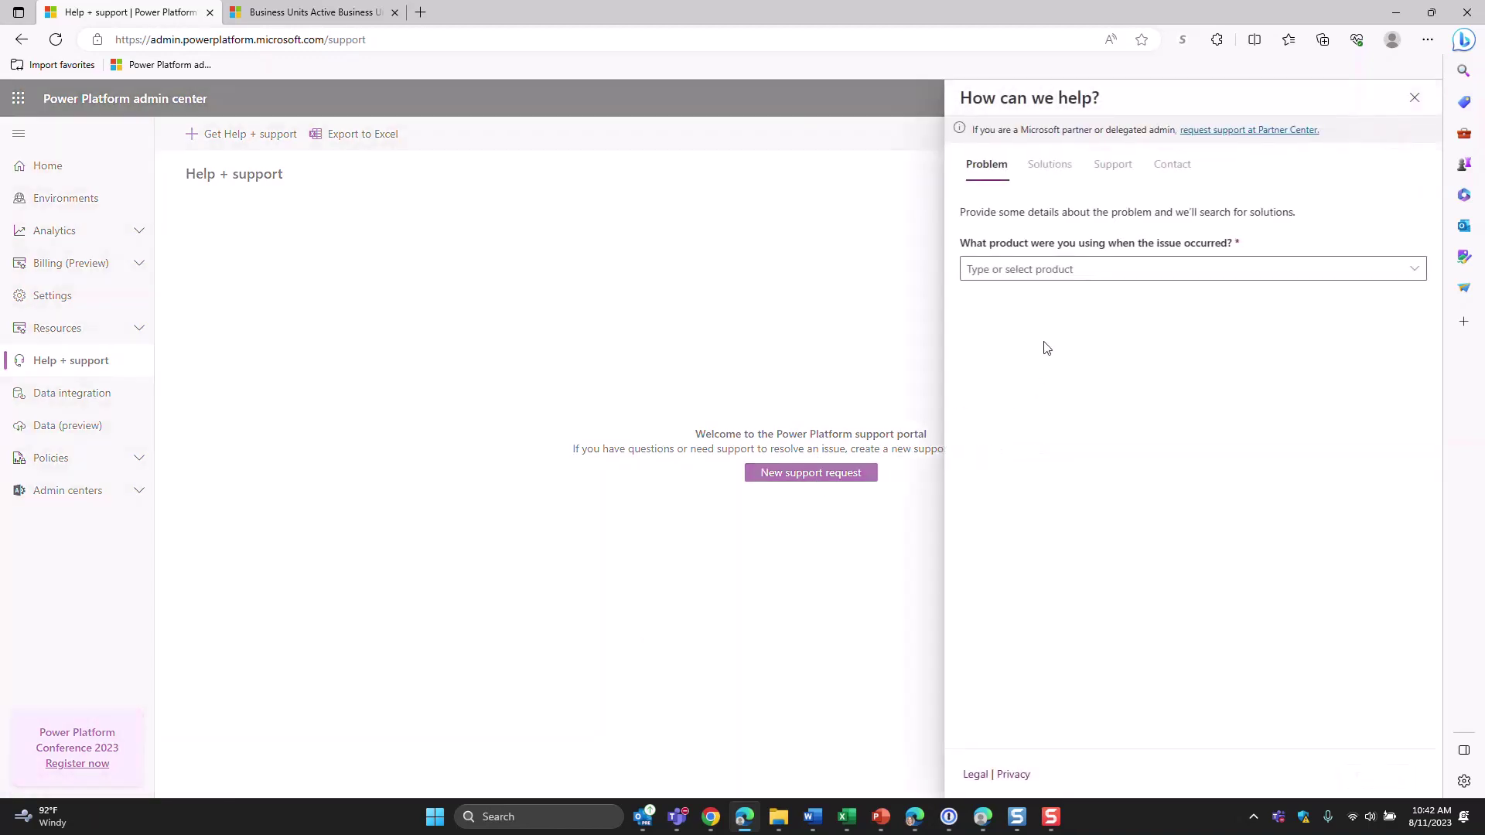
# Set the support request's product to Dynamics 365 Project Operations and its environment to Production.
pyautogui.click(1017, 269)
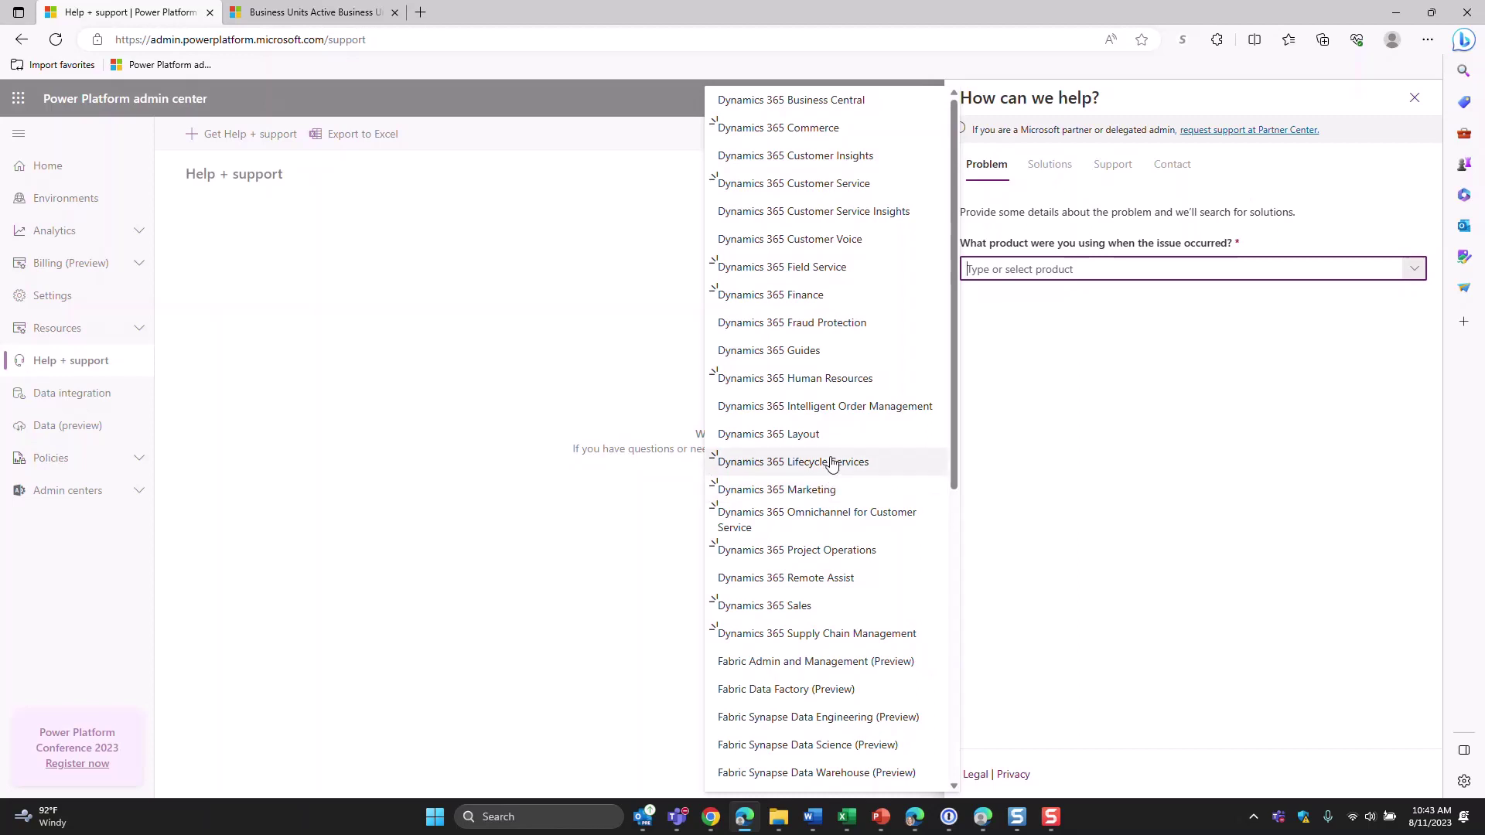
pyautogui.click(884, 555)
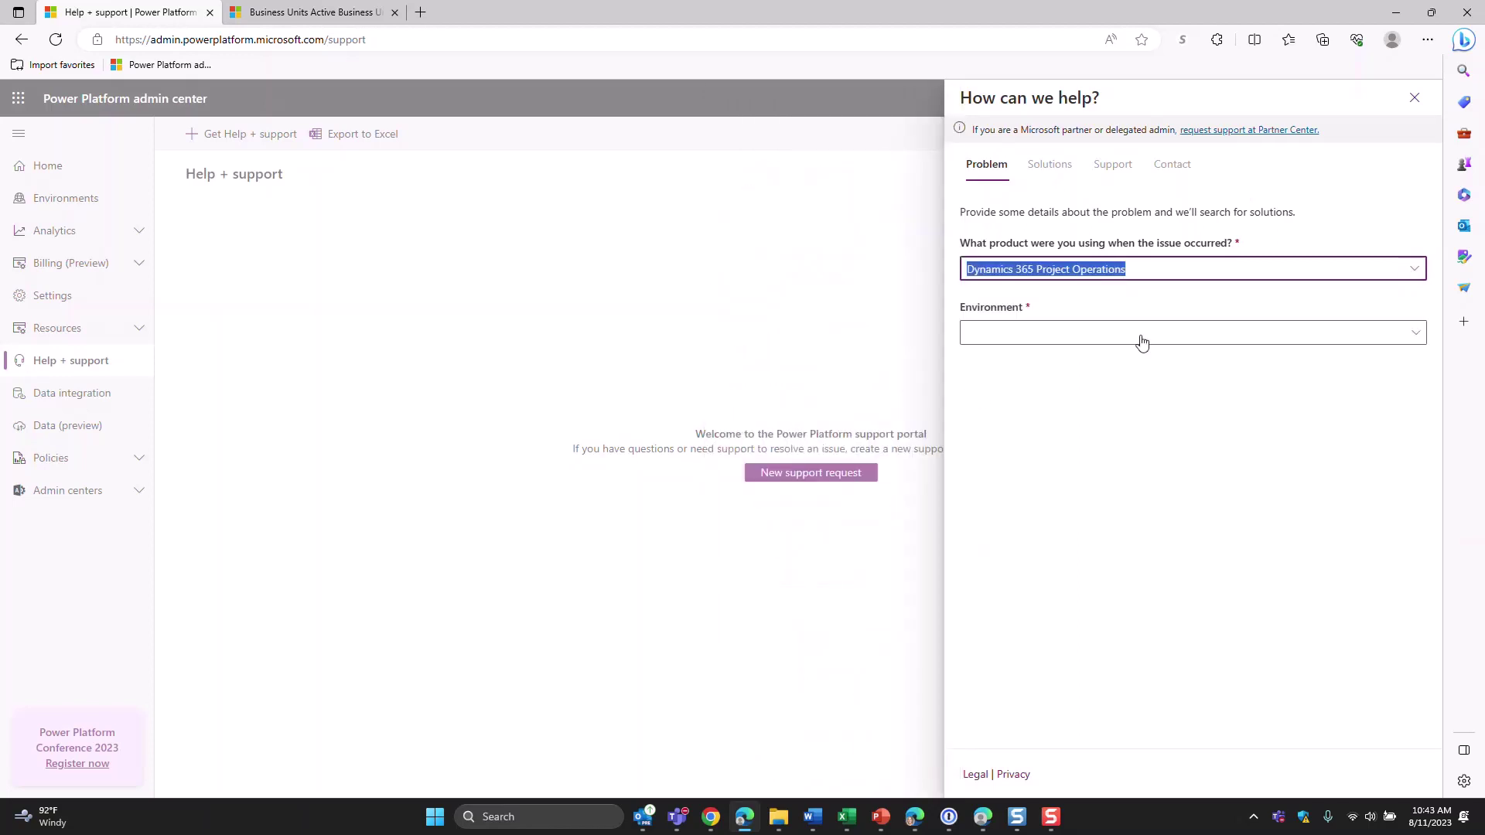
pyautogui.click(1137, 335)
pyautogui.click(1021, 416)
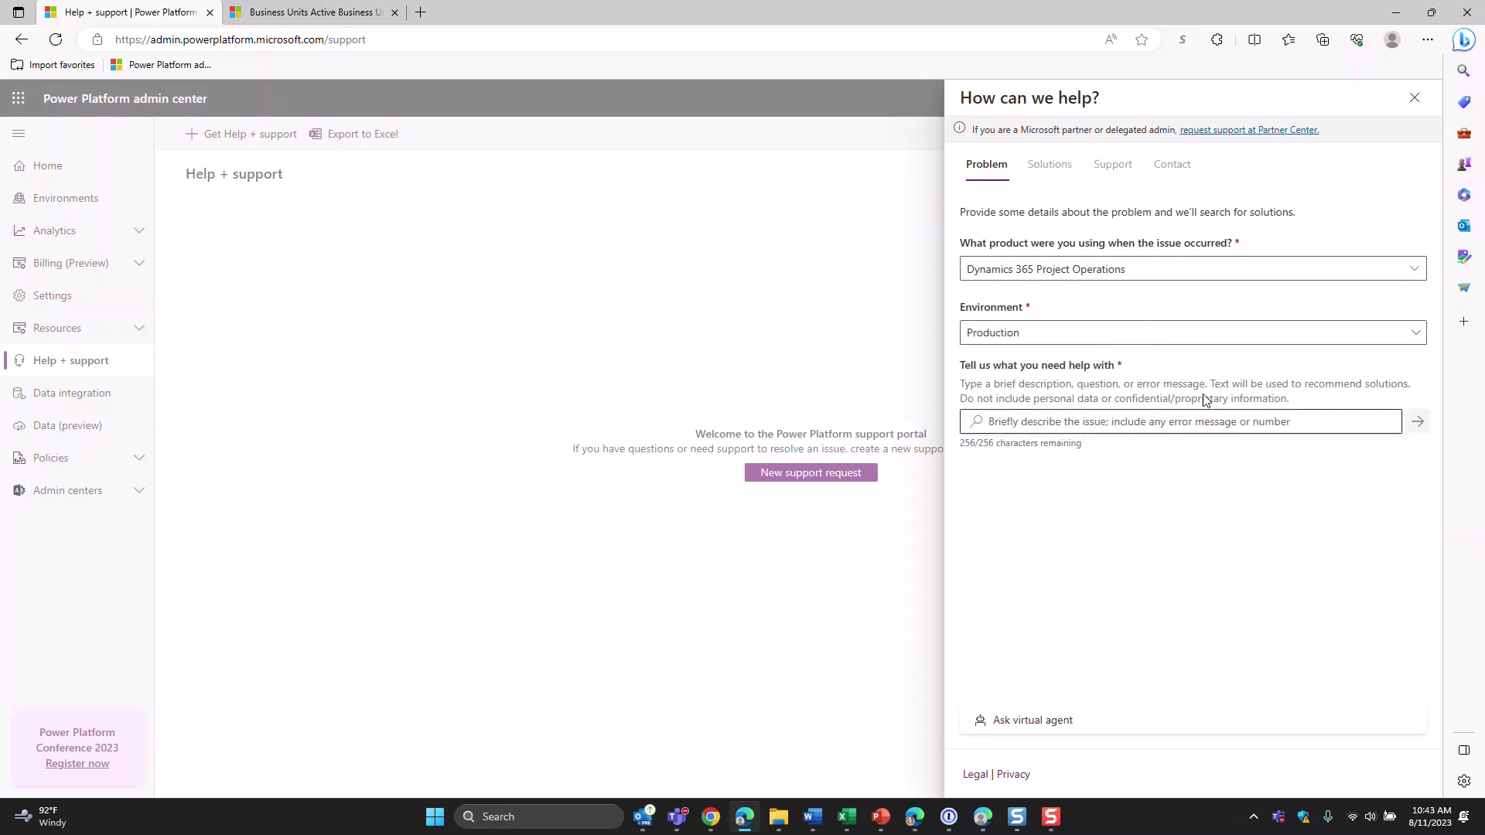
# Describe the problem as "issue with time entry" and submit the description to get the follow-up questions.
pyautogui.click(1378, 422)
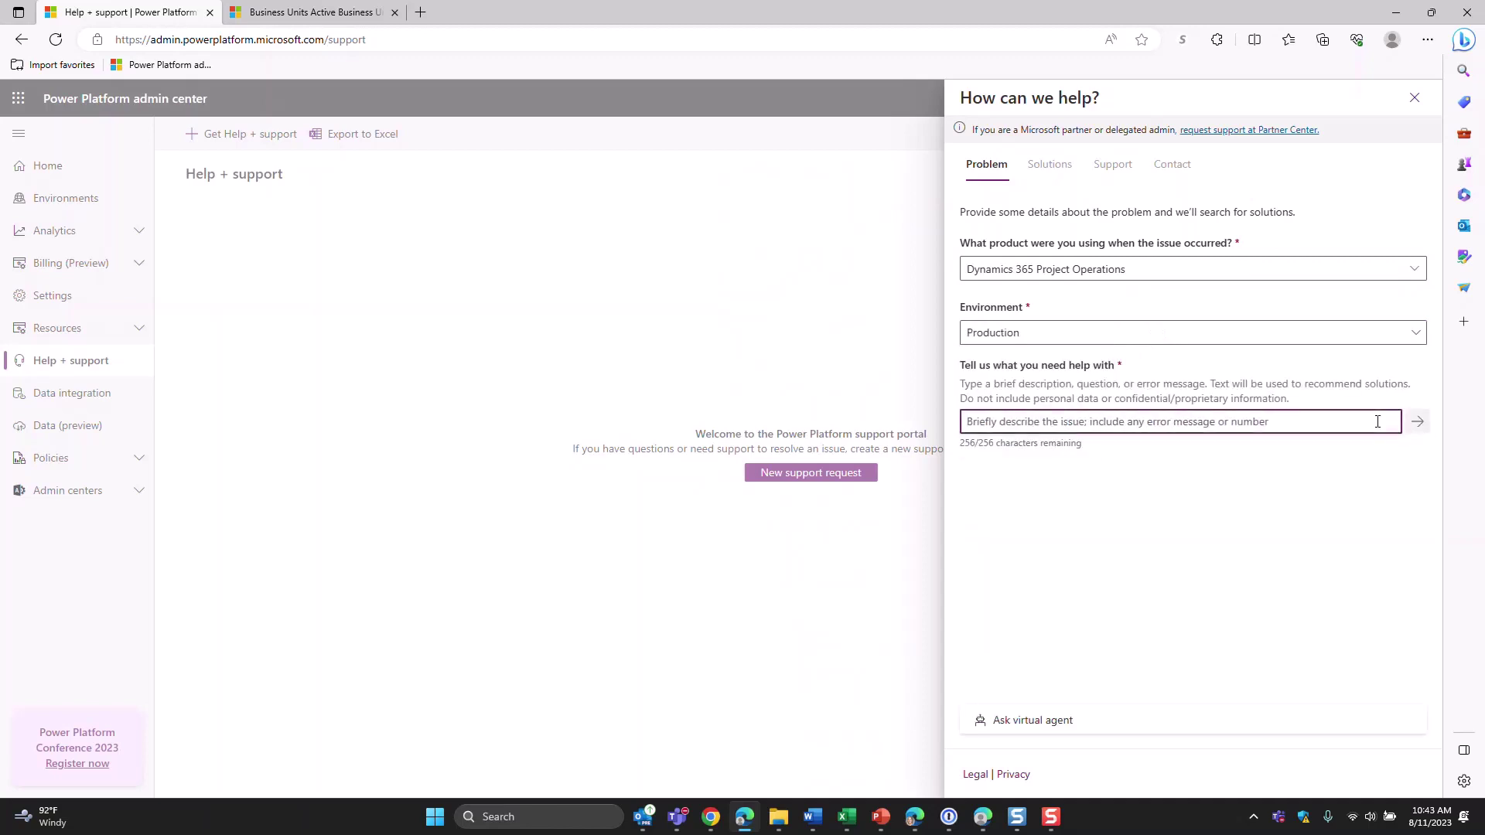
pyautogui.write('issue w')
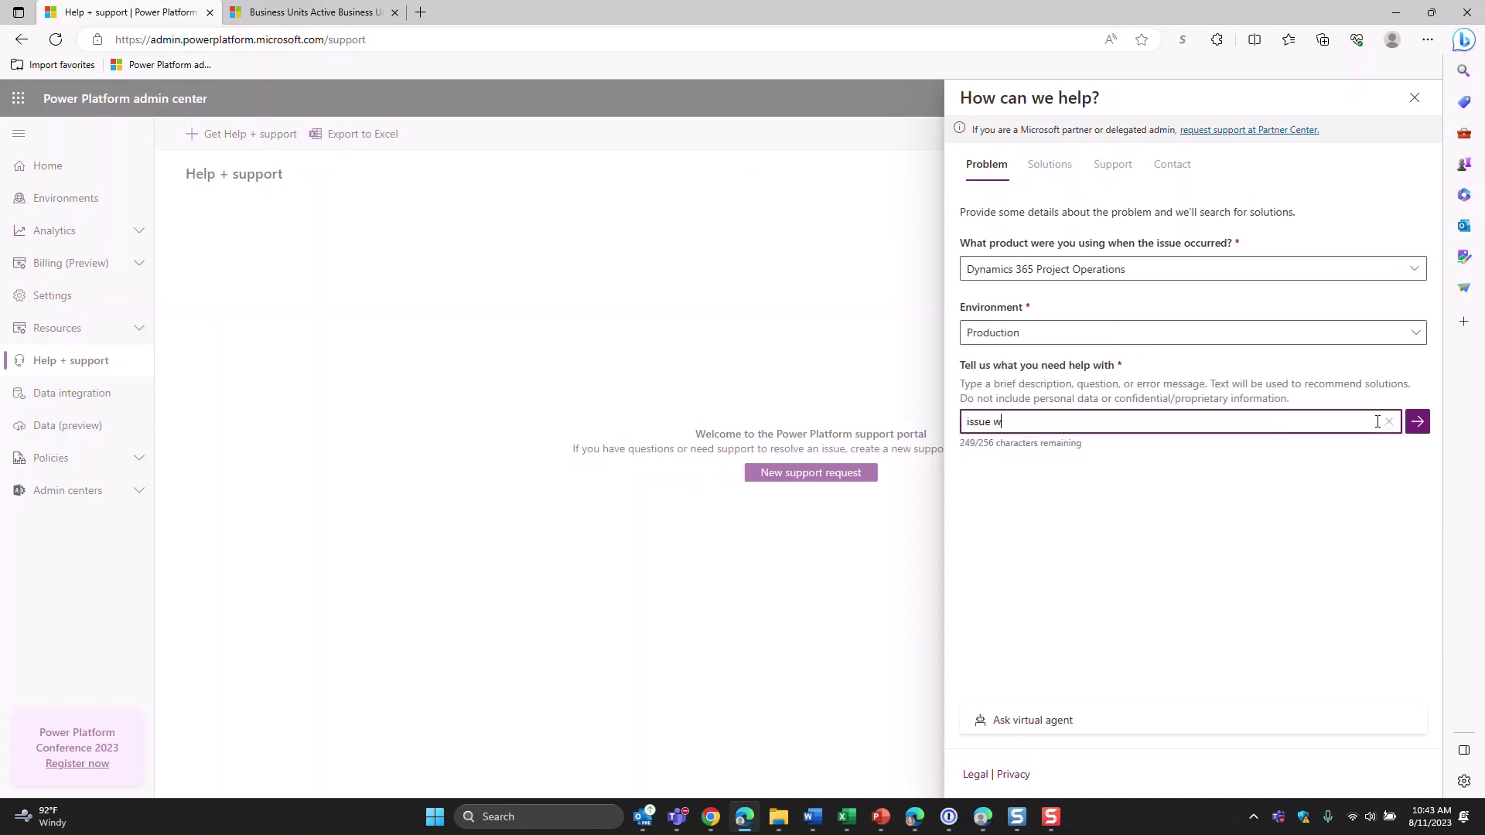
pyautogui.write('ith time entry')
pyautogui.click(1416, 422)
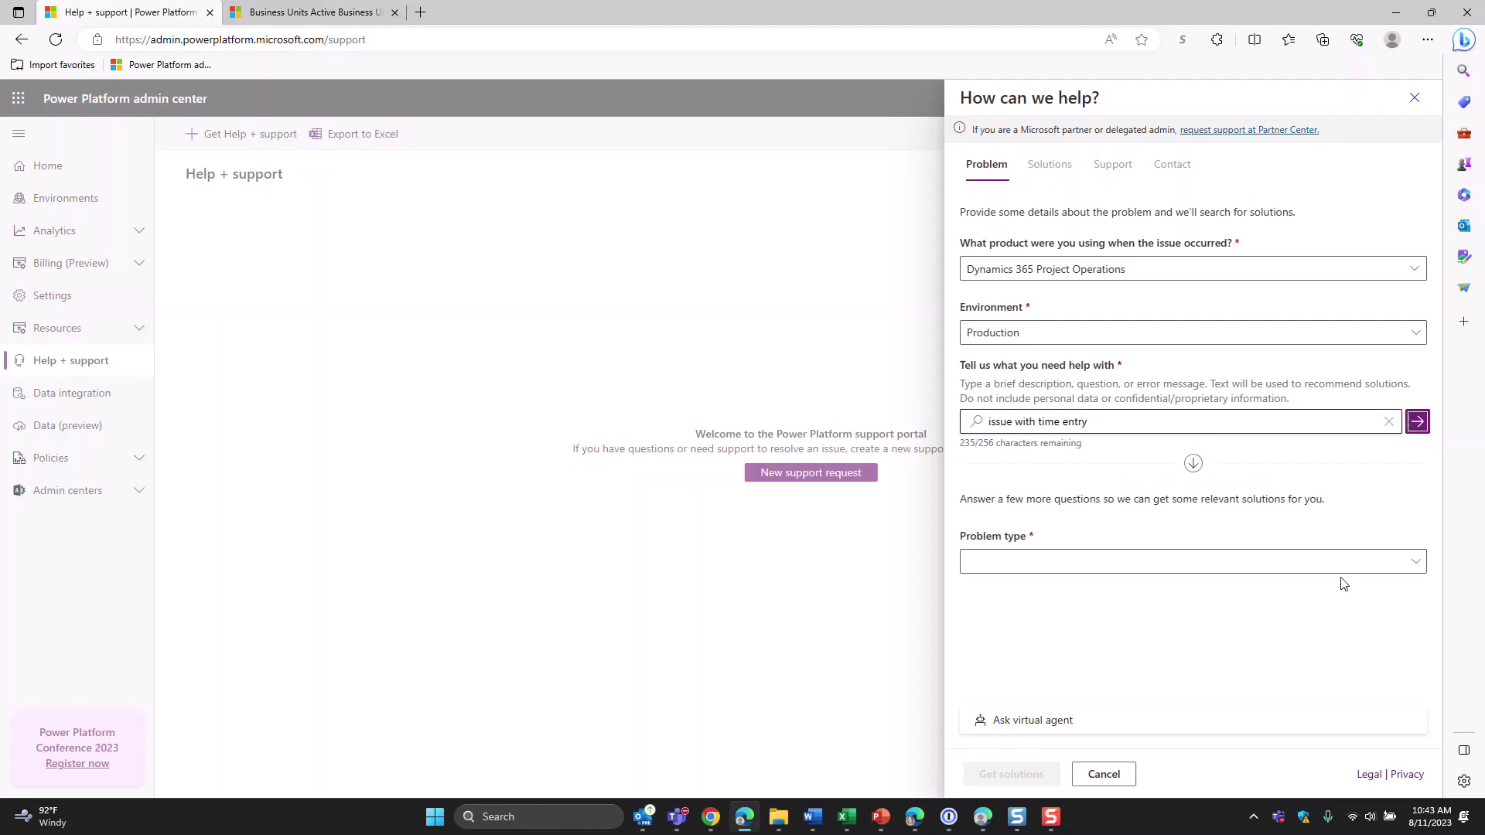
# Set the problem type to Approvals and request solutions for the time entry issue.
pyautogui.click(1339, 573)
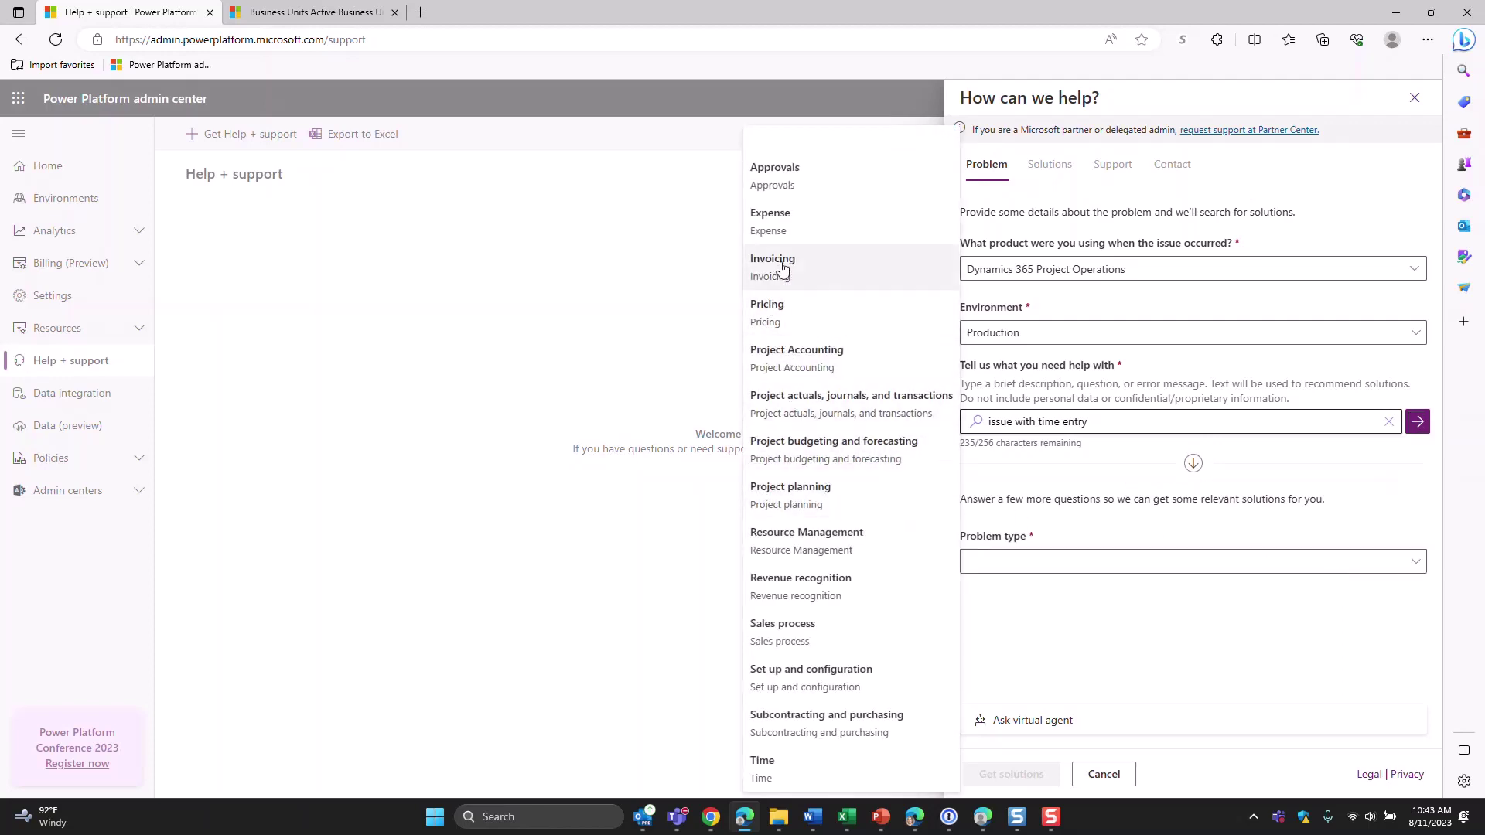
pyautogui.click(798, 193)
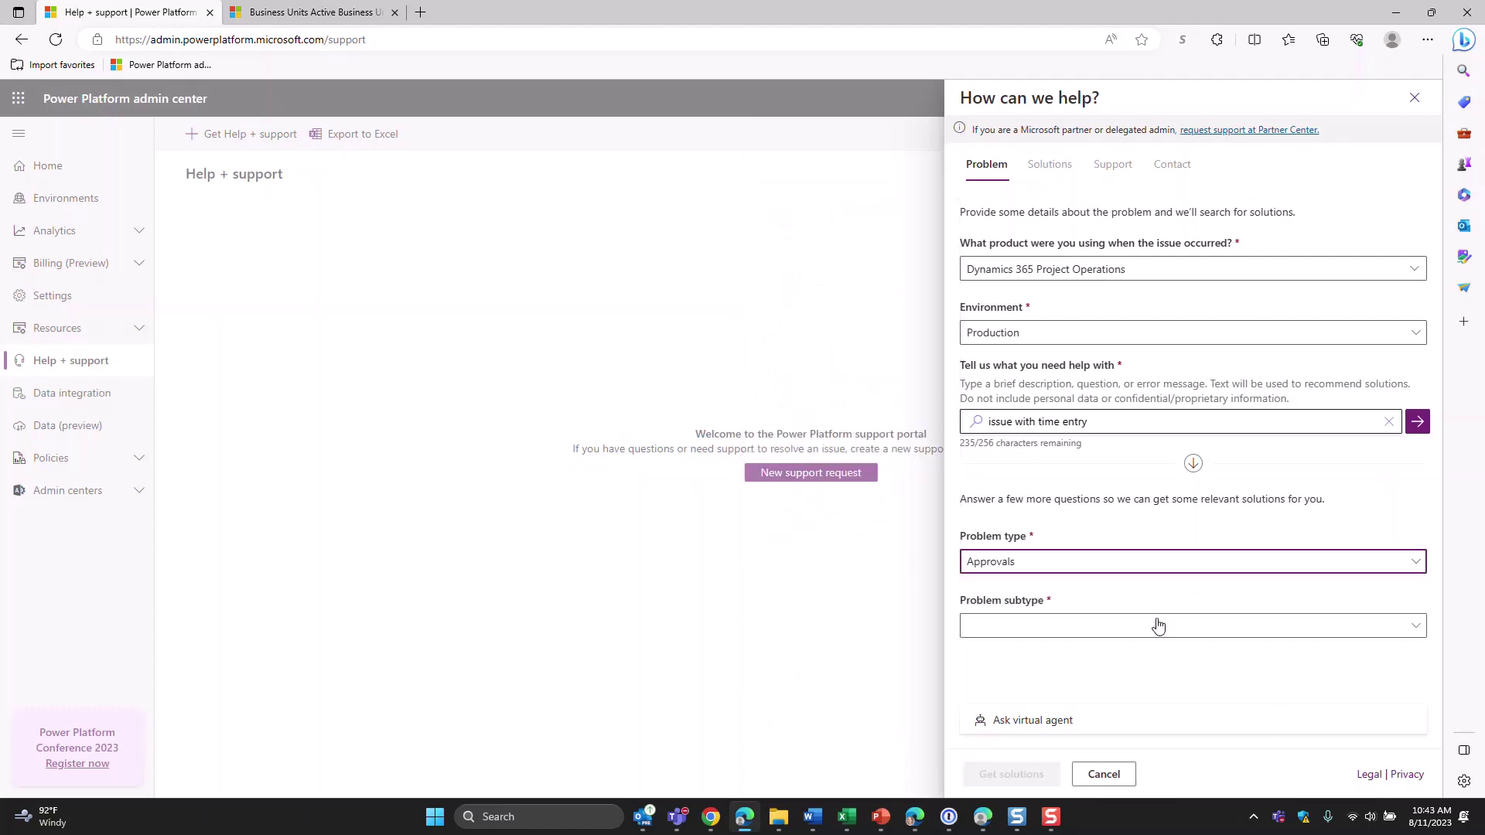
pyautogui.click(983, 774)
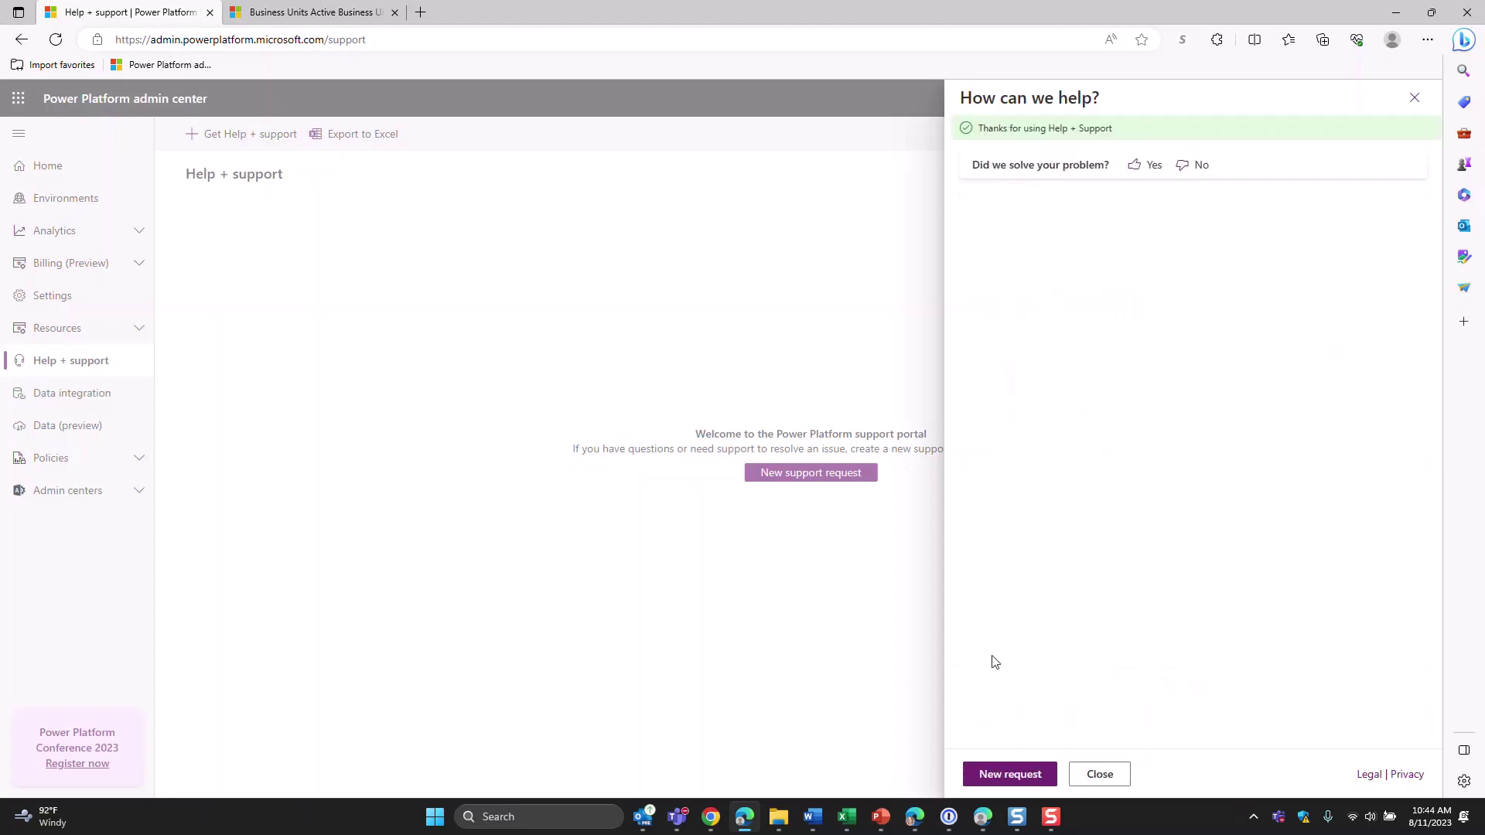
# View the Data integration projects, and check the connections and data gateway options in Data (preview).
pyautogui.click(66, 395)
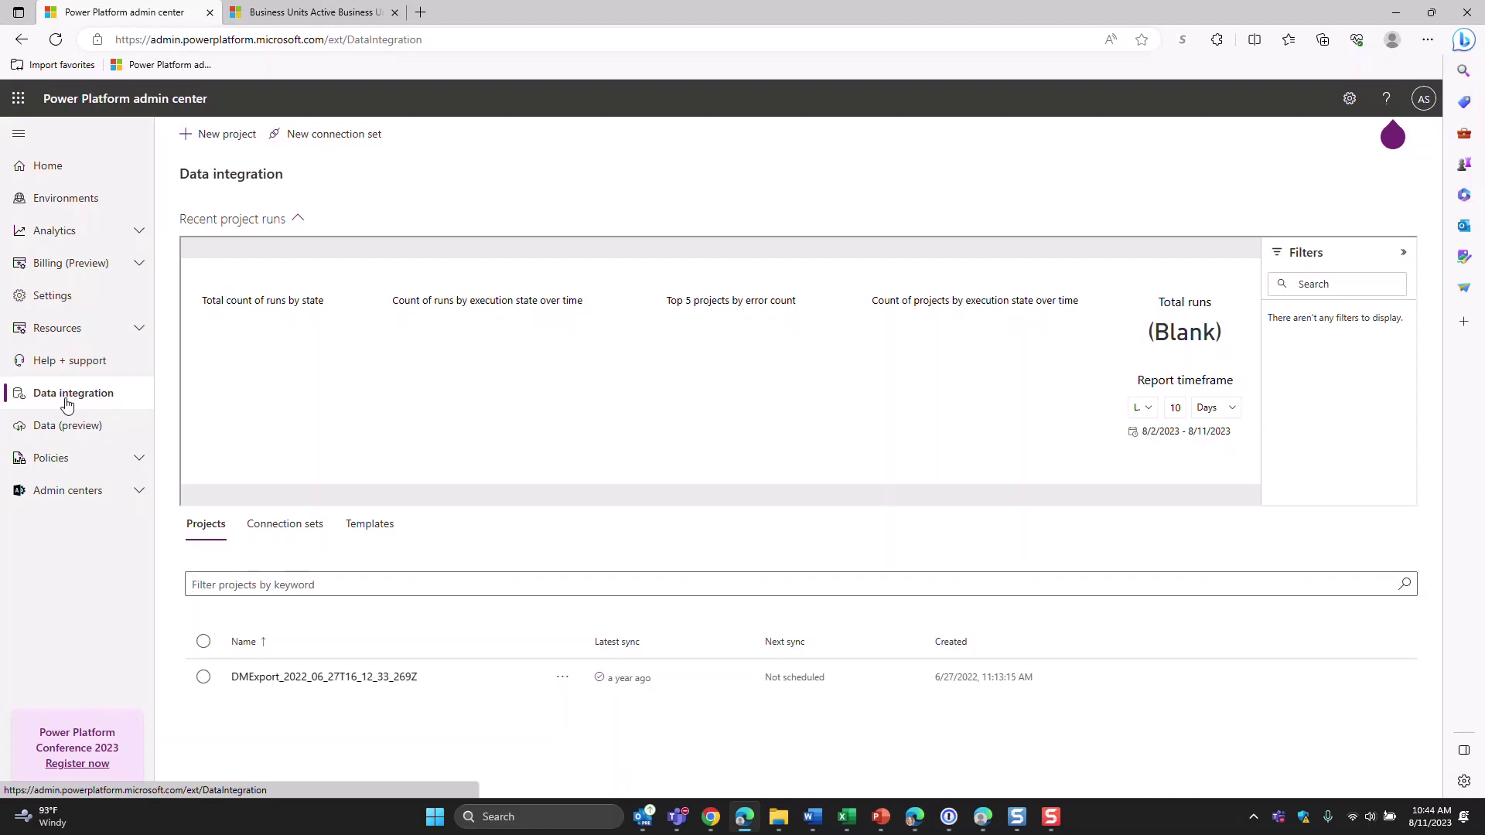
pyautogui.click(74, 424)
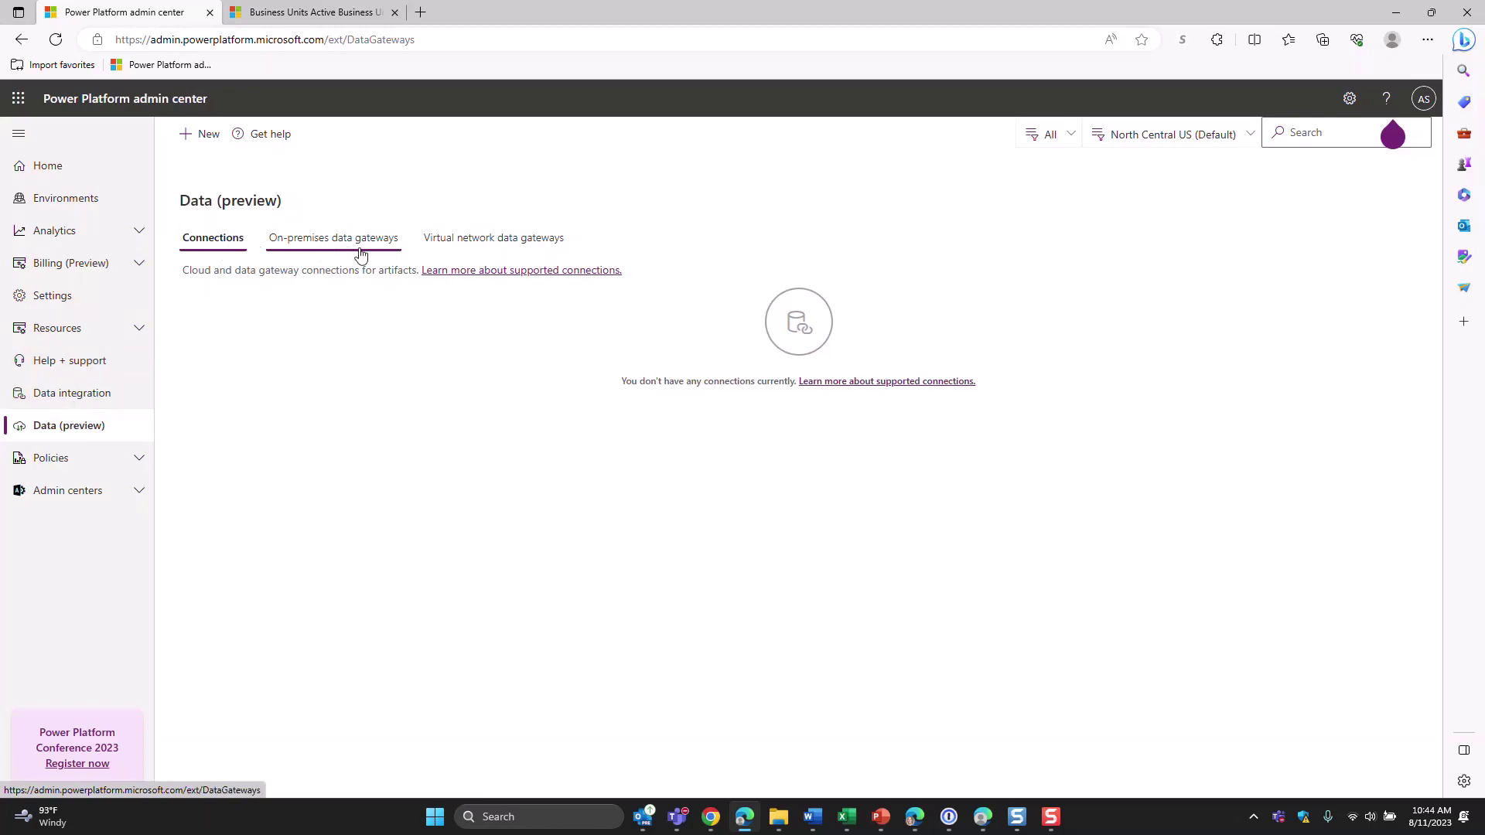
pyautogui.click(485, 247)
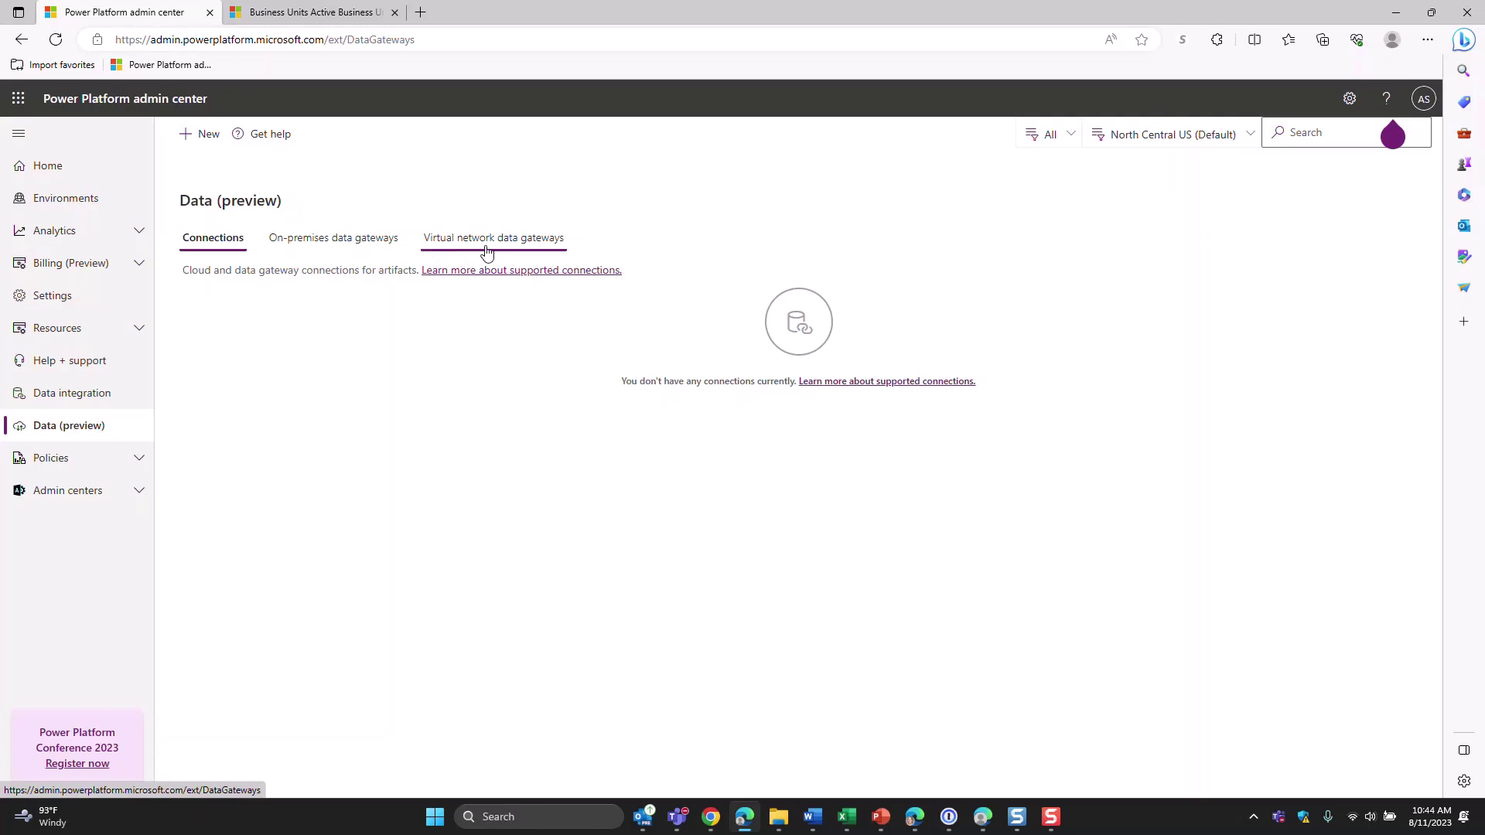
# Review the available policy pages, and list the links to the other admin centers with the policies collapsed again.
pyautogui.click(137, 464)
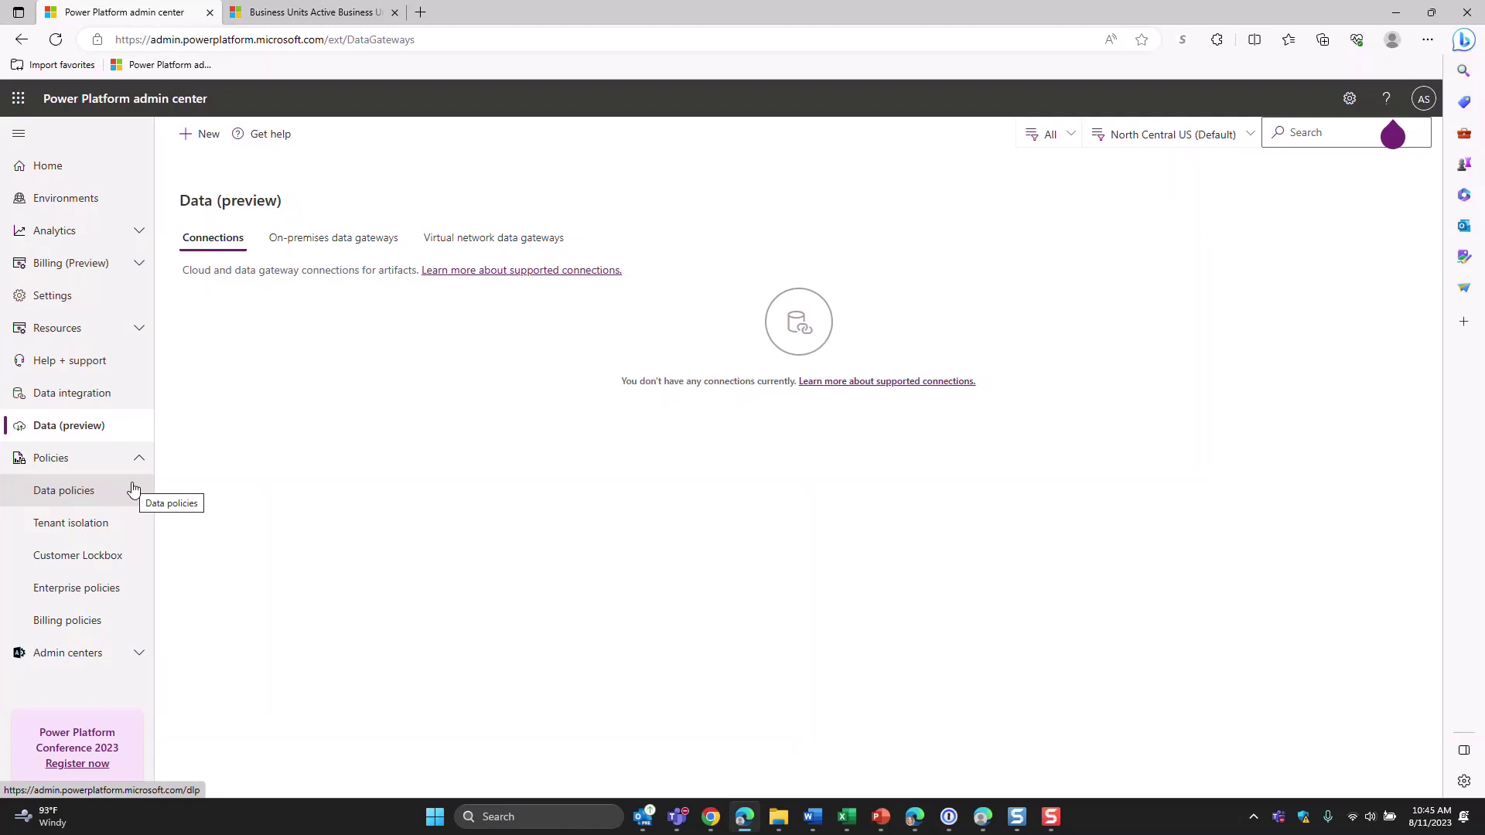
pyautogui.click(139, 653)
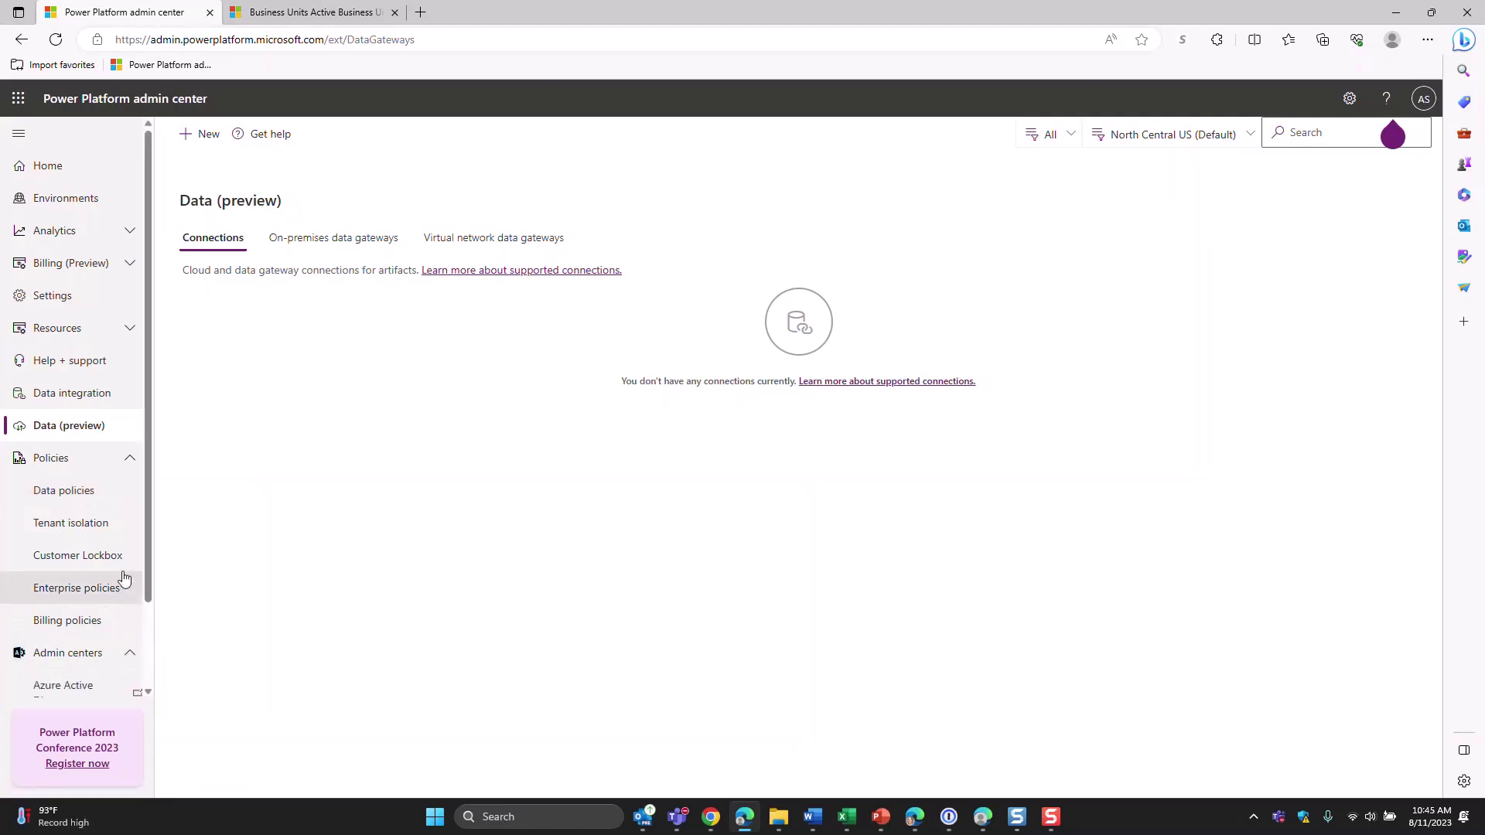
pyautogui.click(128, 462)
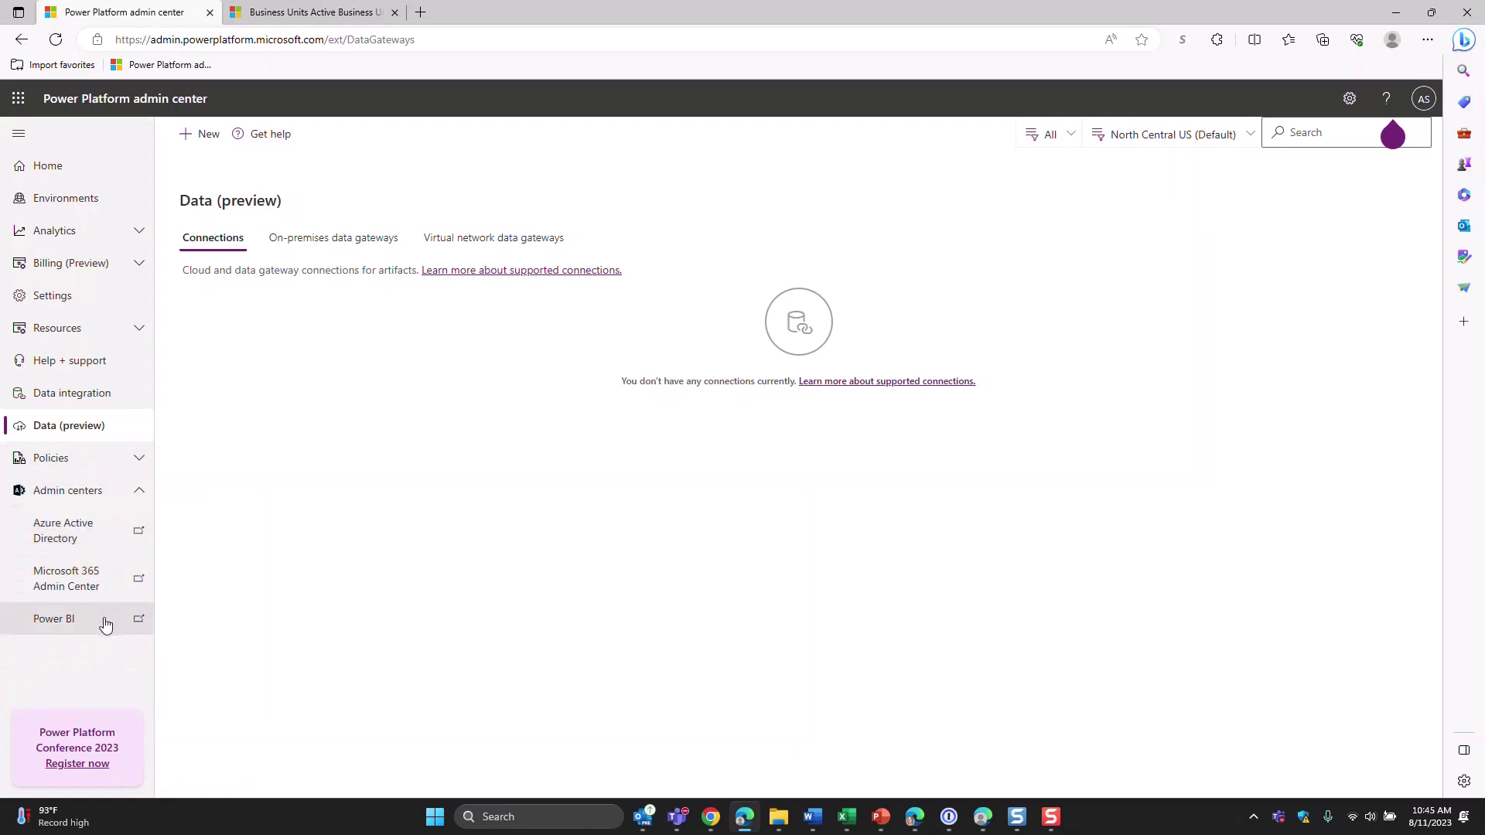